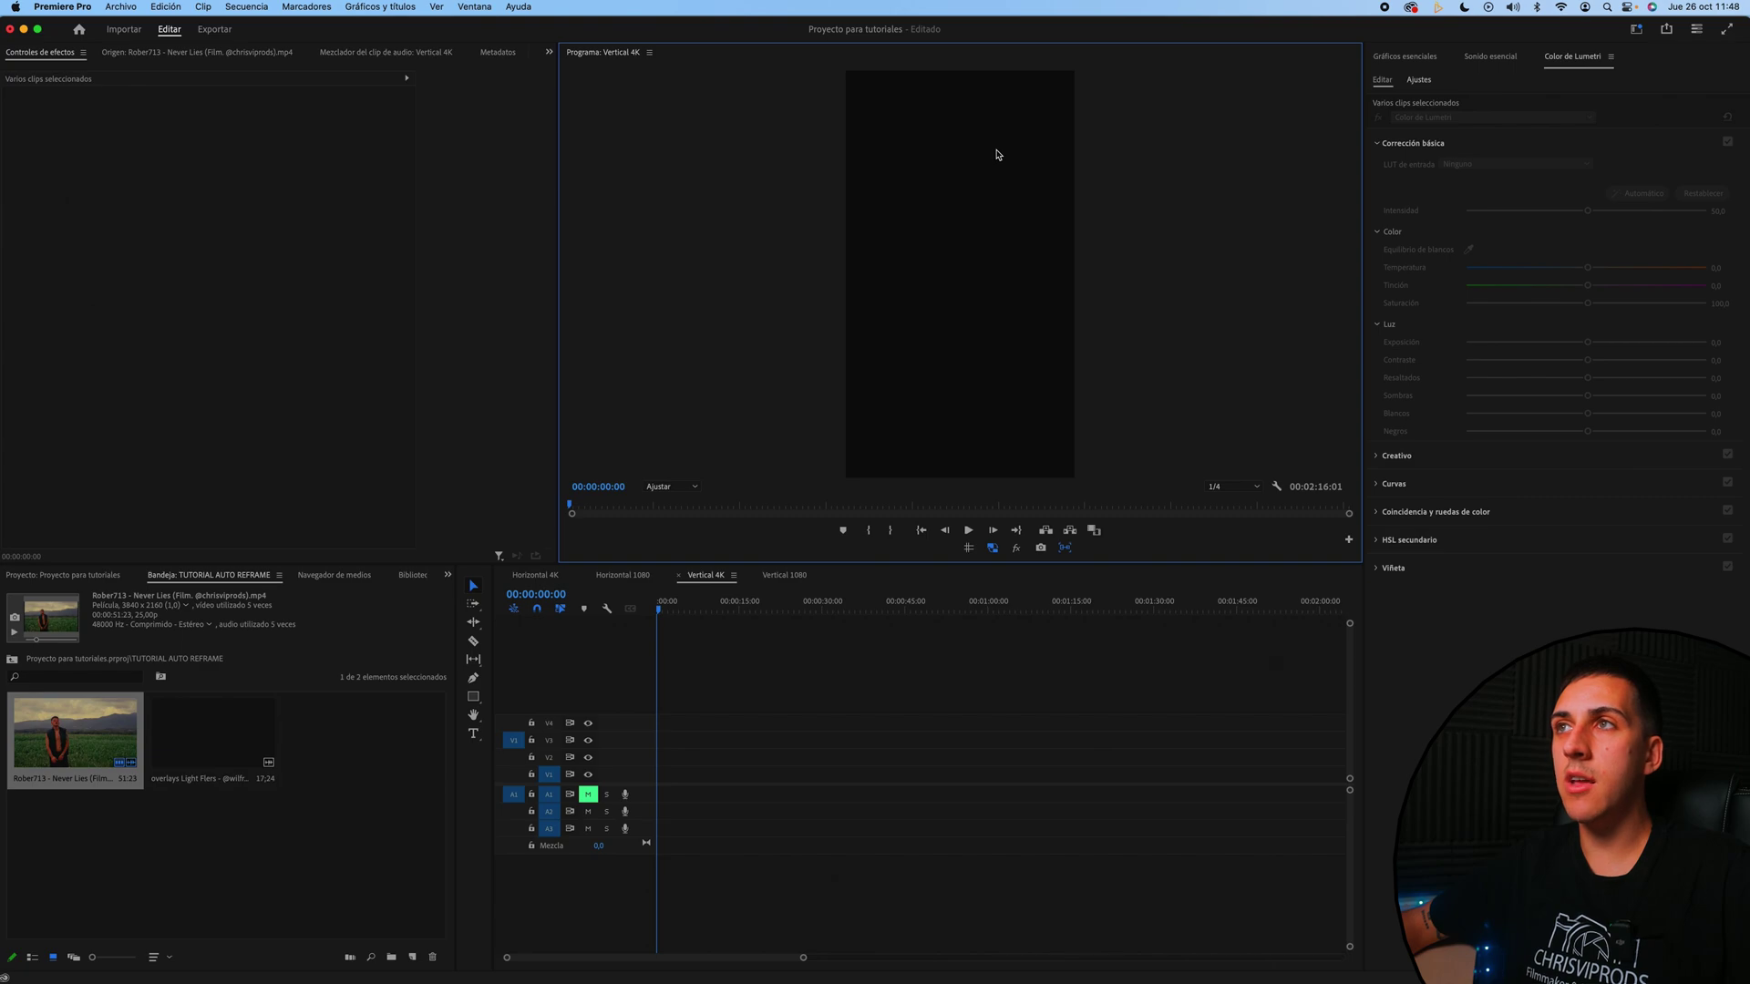
Confirm the Vertical 4K sequence is 2160×3840, then load the Never Lies clip in the Source monitor.
click(246, 6)
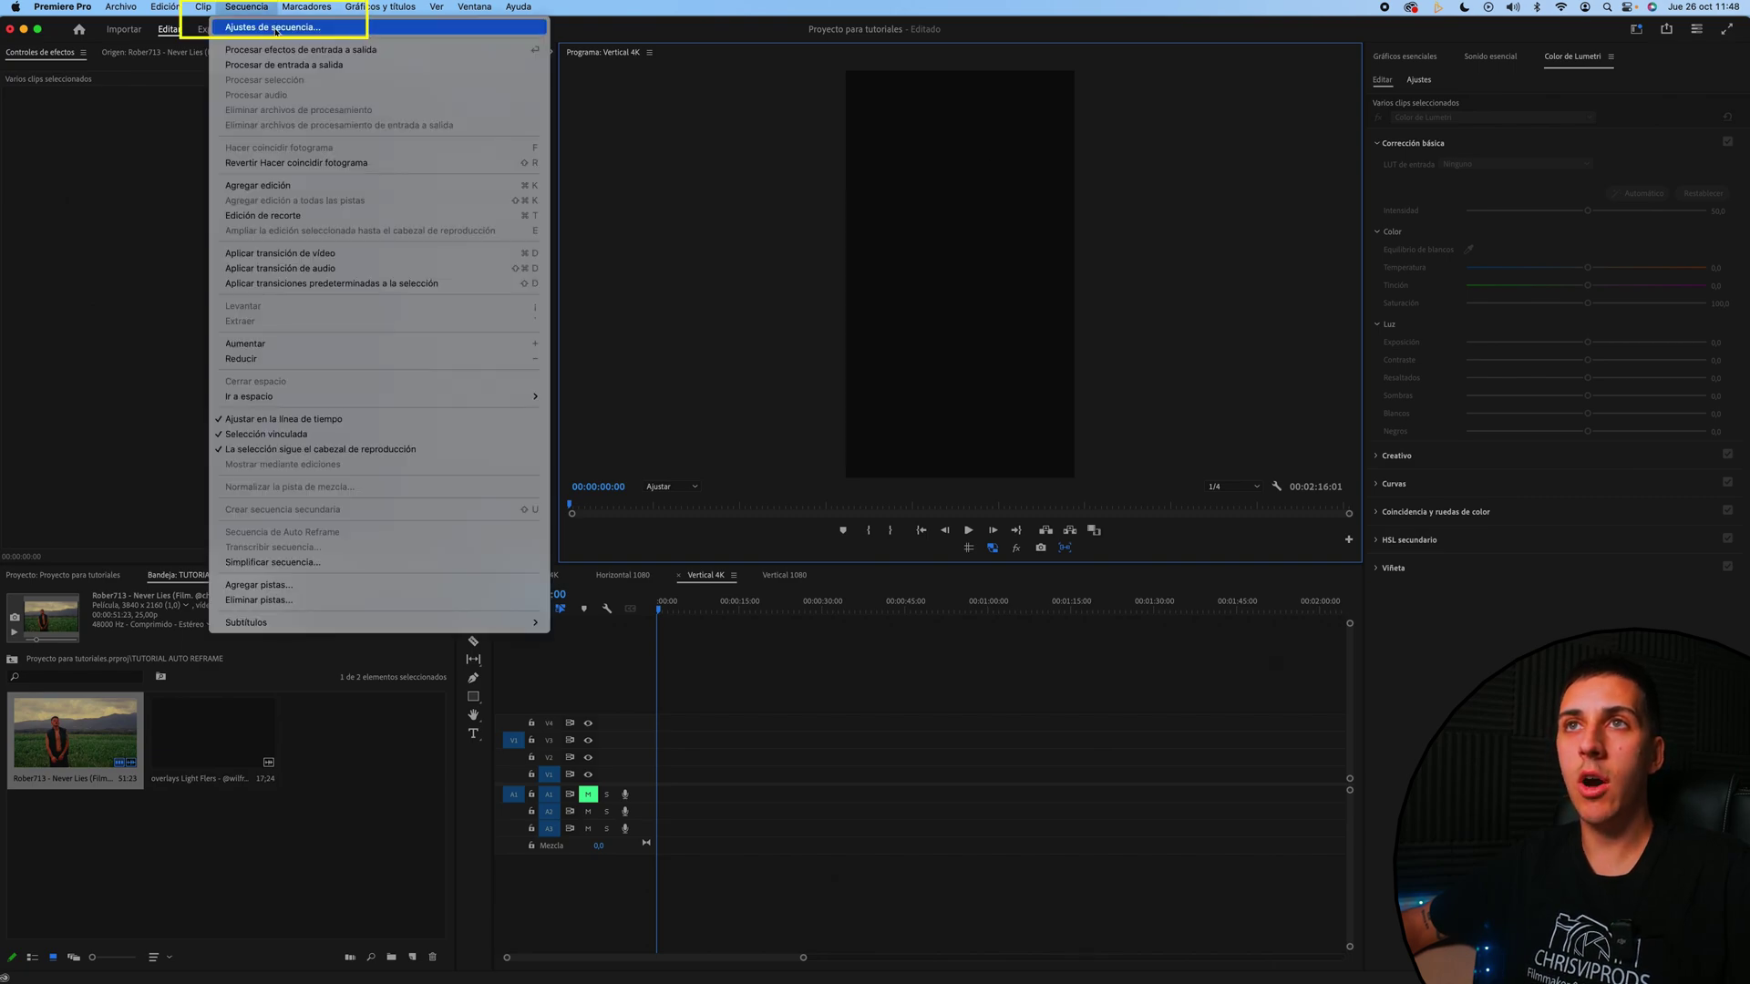
click(276, 28)
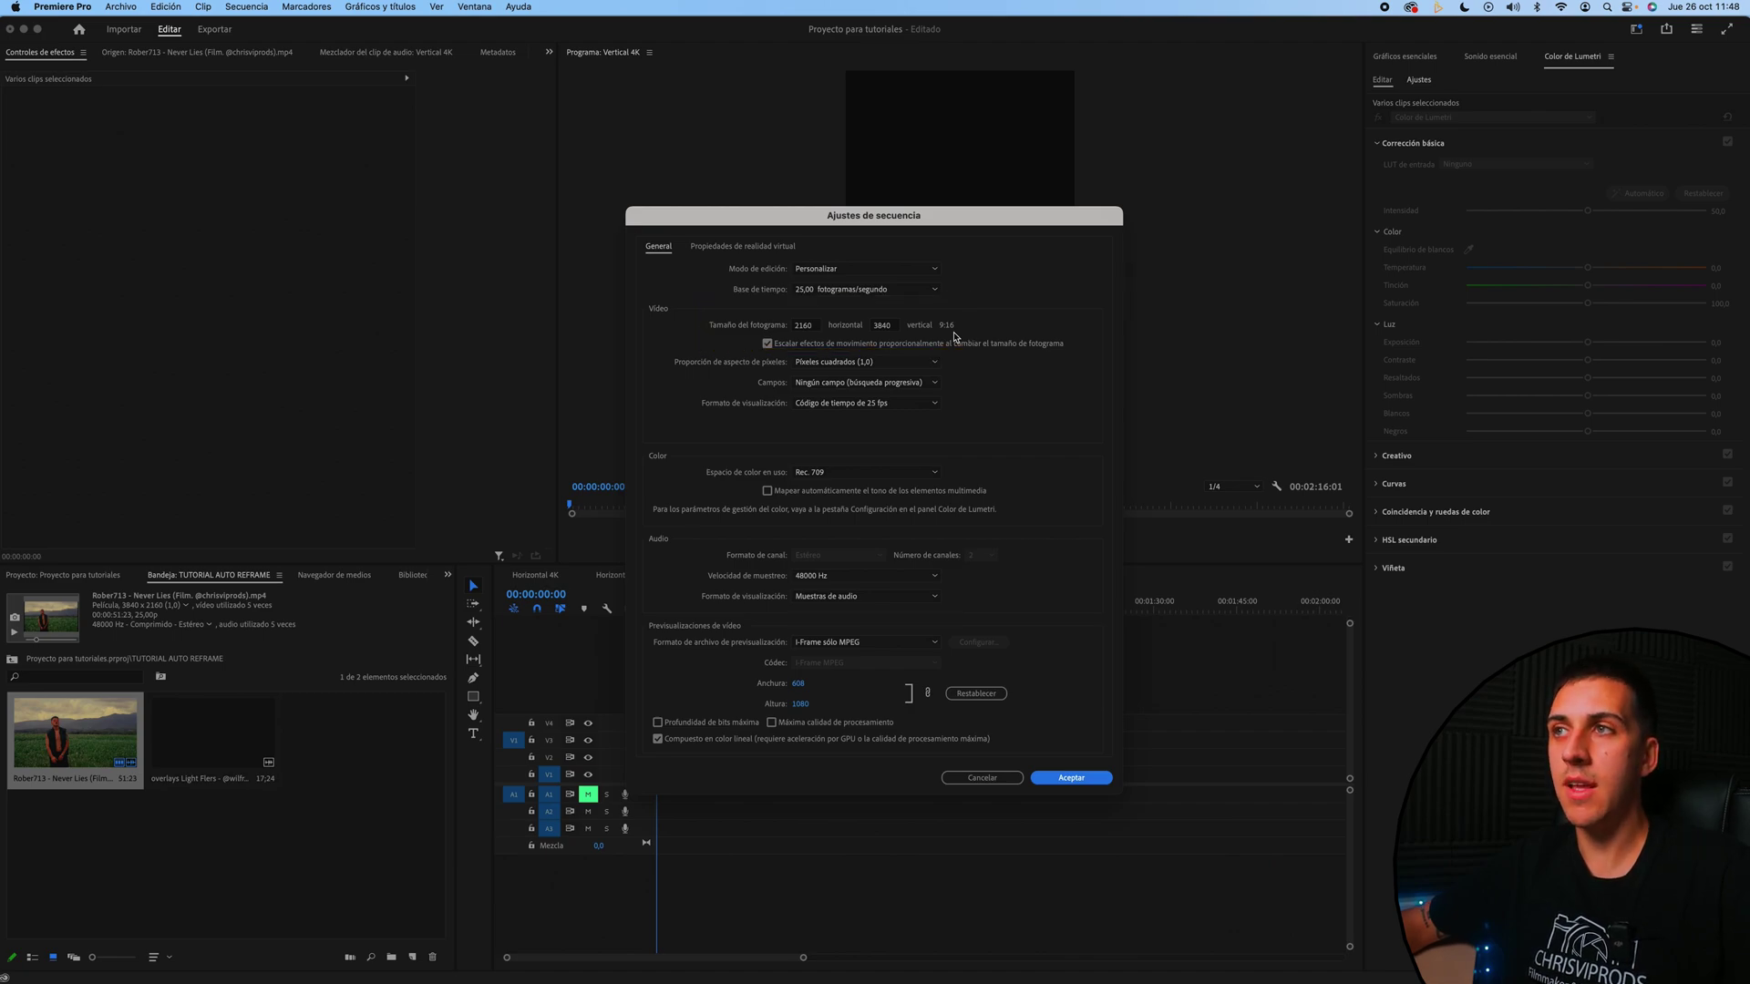
key(Return)
double_click(83, 742)
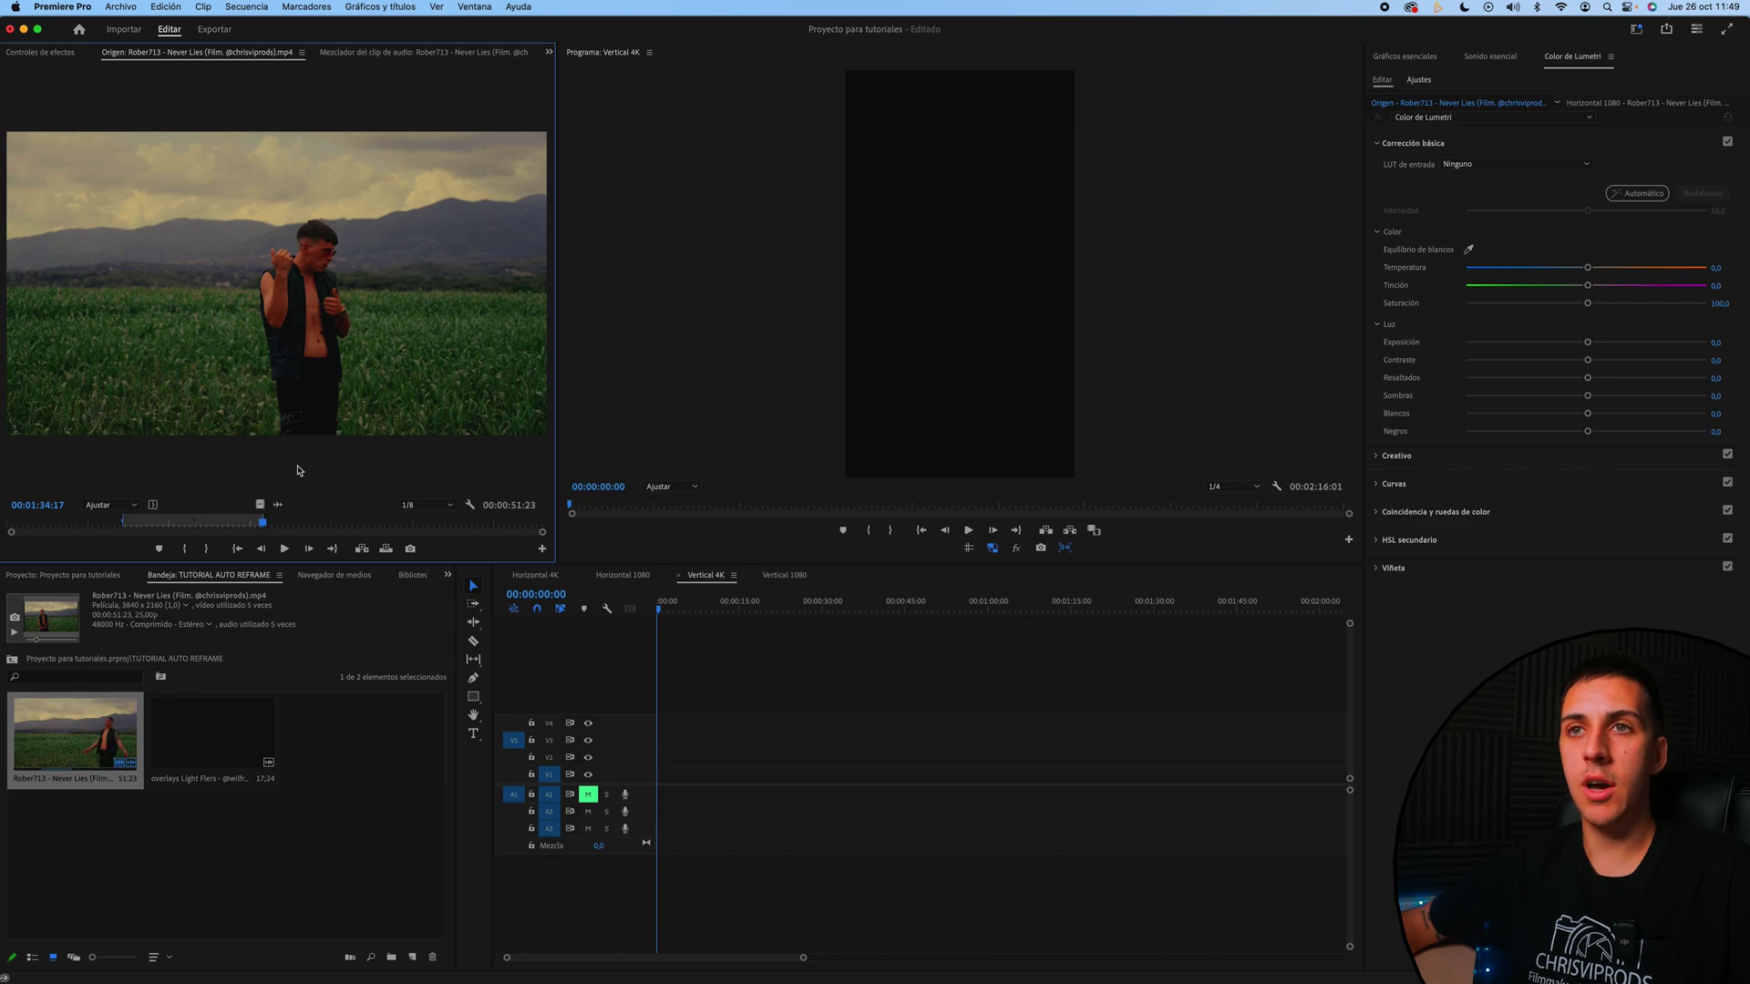
Place the Never Lies clip on the Vertical 4K timeline and scale it to 156.
mouse_move(104, 738)
mouse_down()
mouse_move(645, 699)
mouse_move(648, 773)
mouse_up()
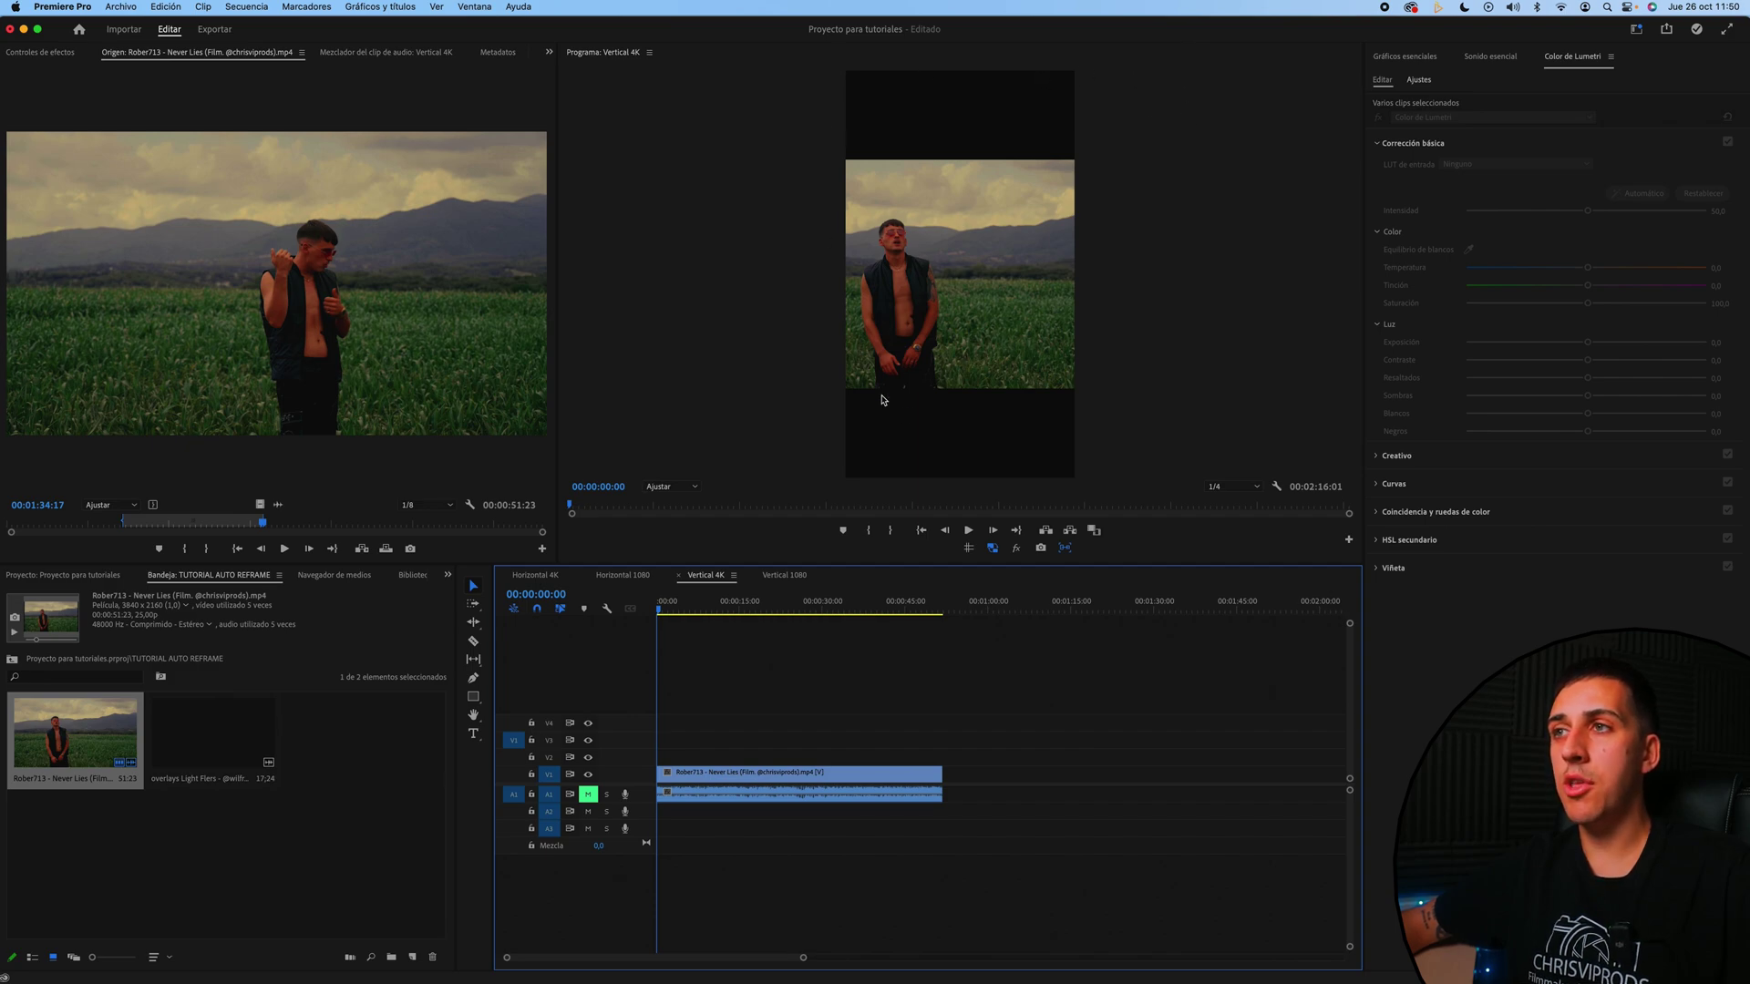
click(710, 773)
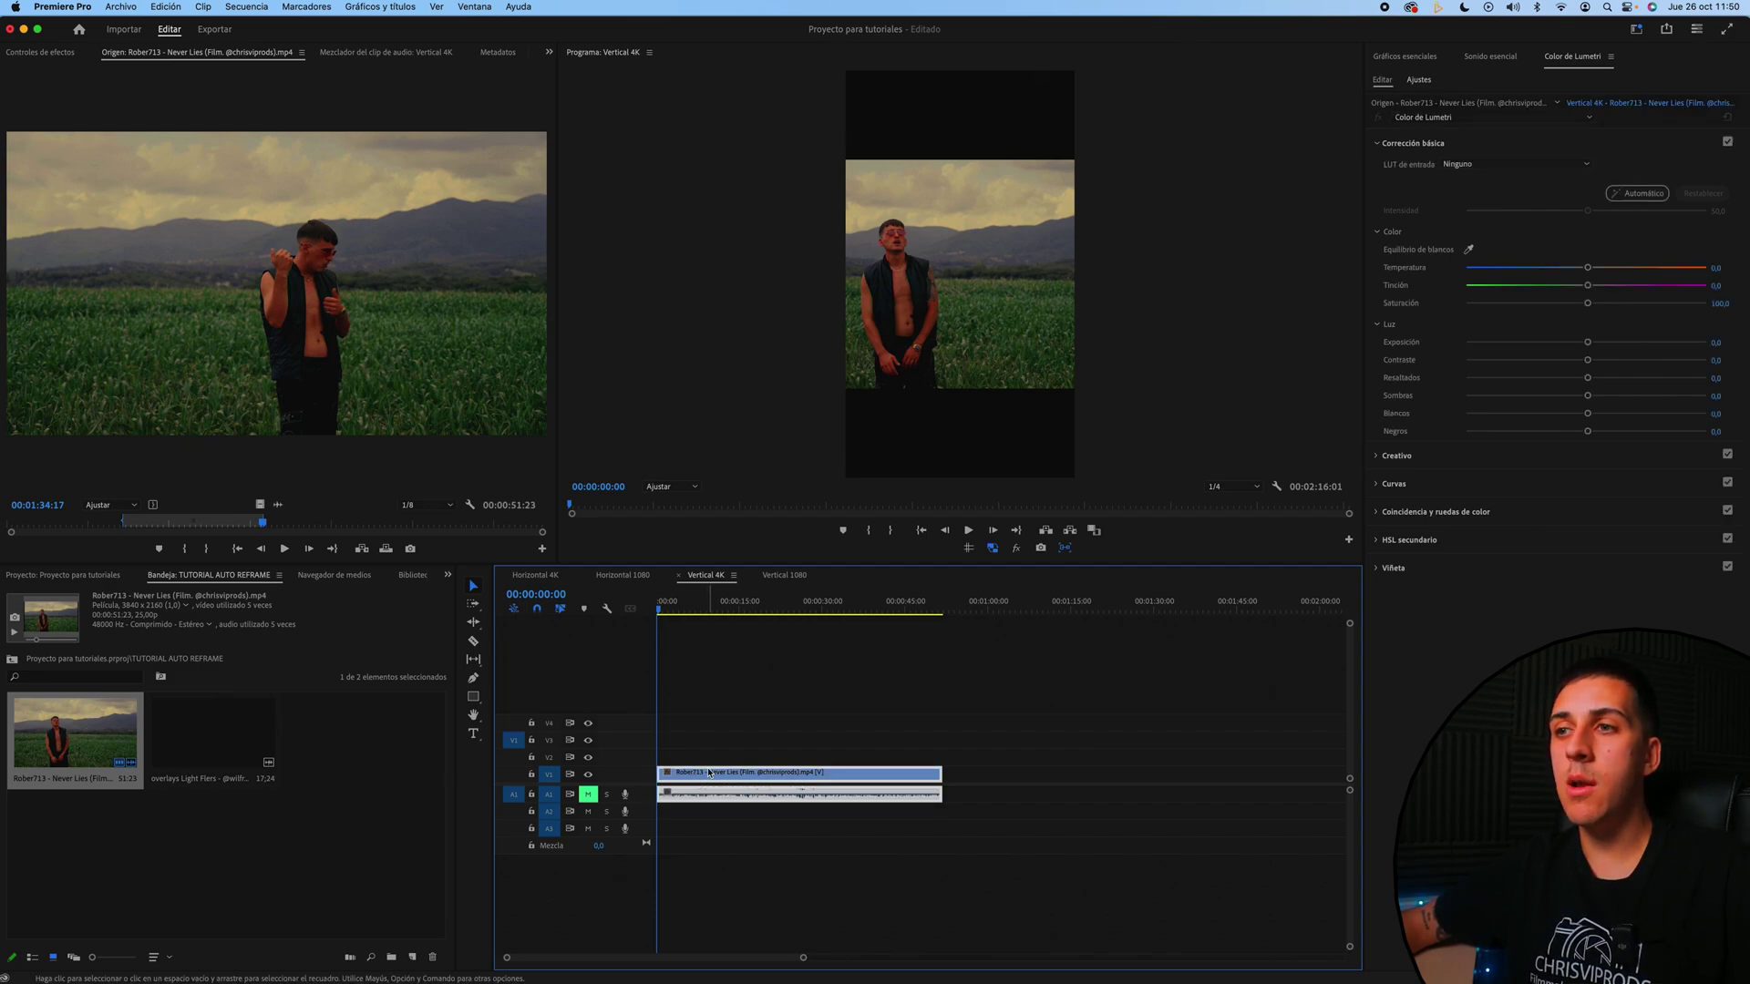
click(57, 55)
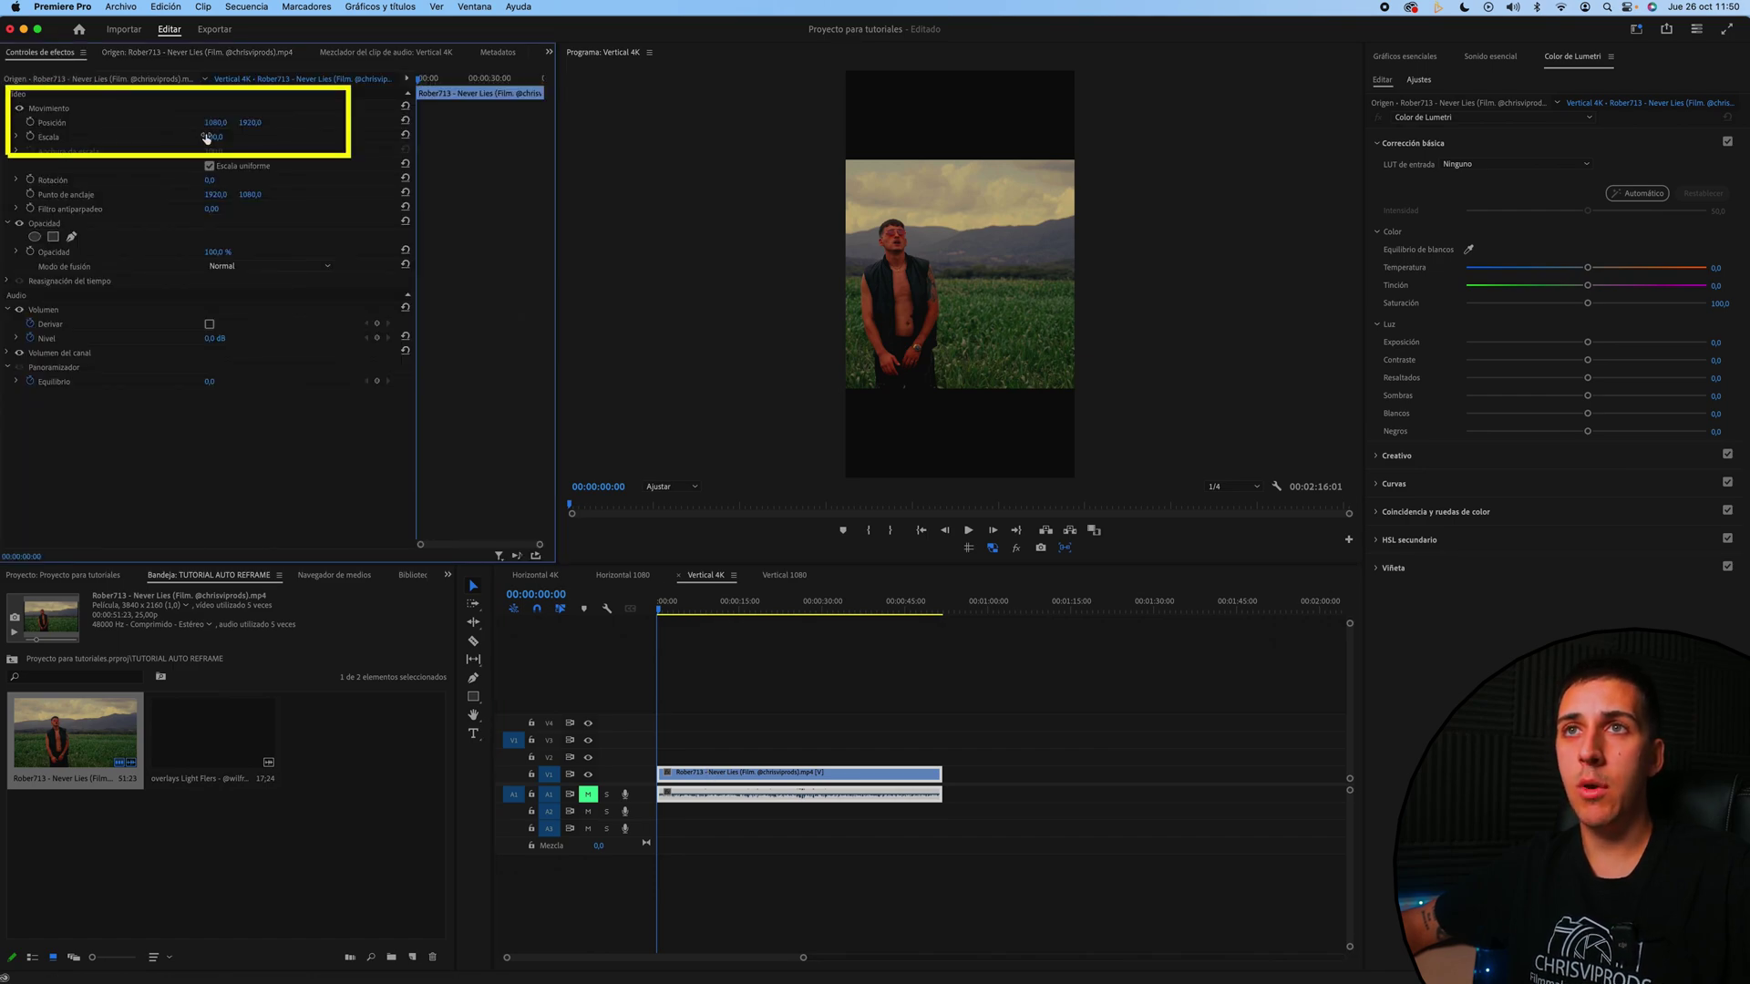
drag(213, 137, 898, 97)
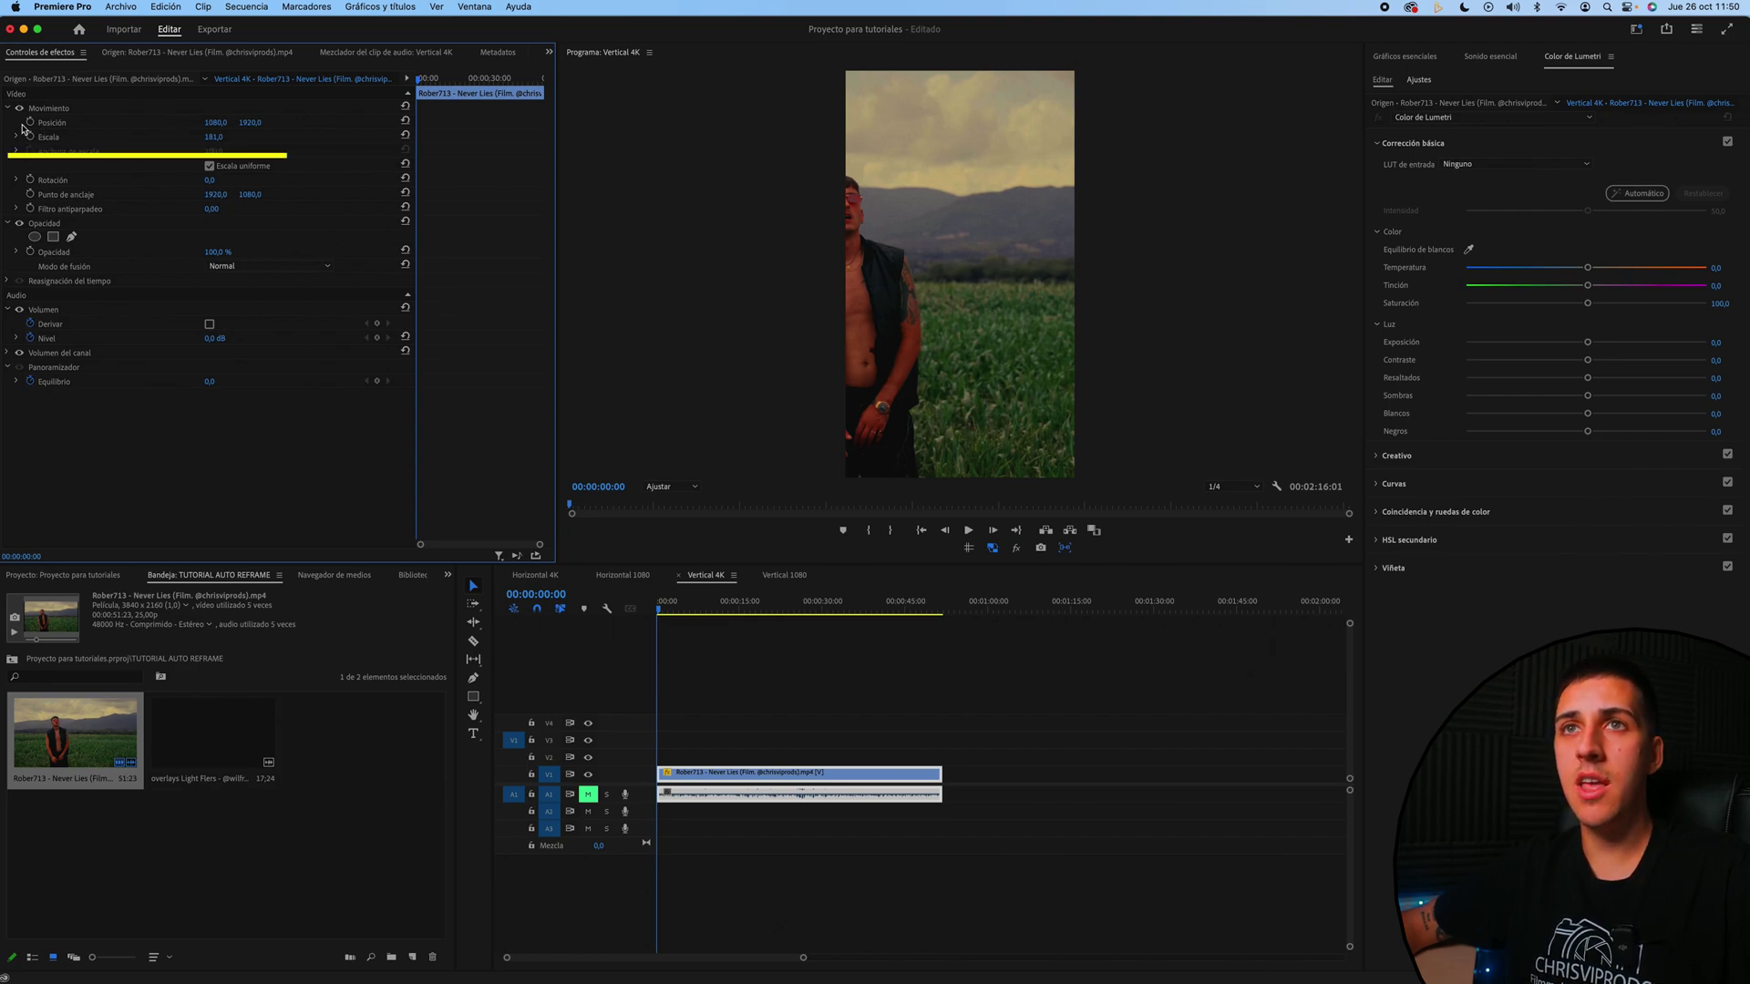
Keyframe Position X over time, including 1656, to keep the singer centred, then select the clip.
drag(660, 616, 676, 608)
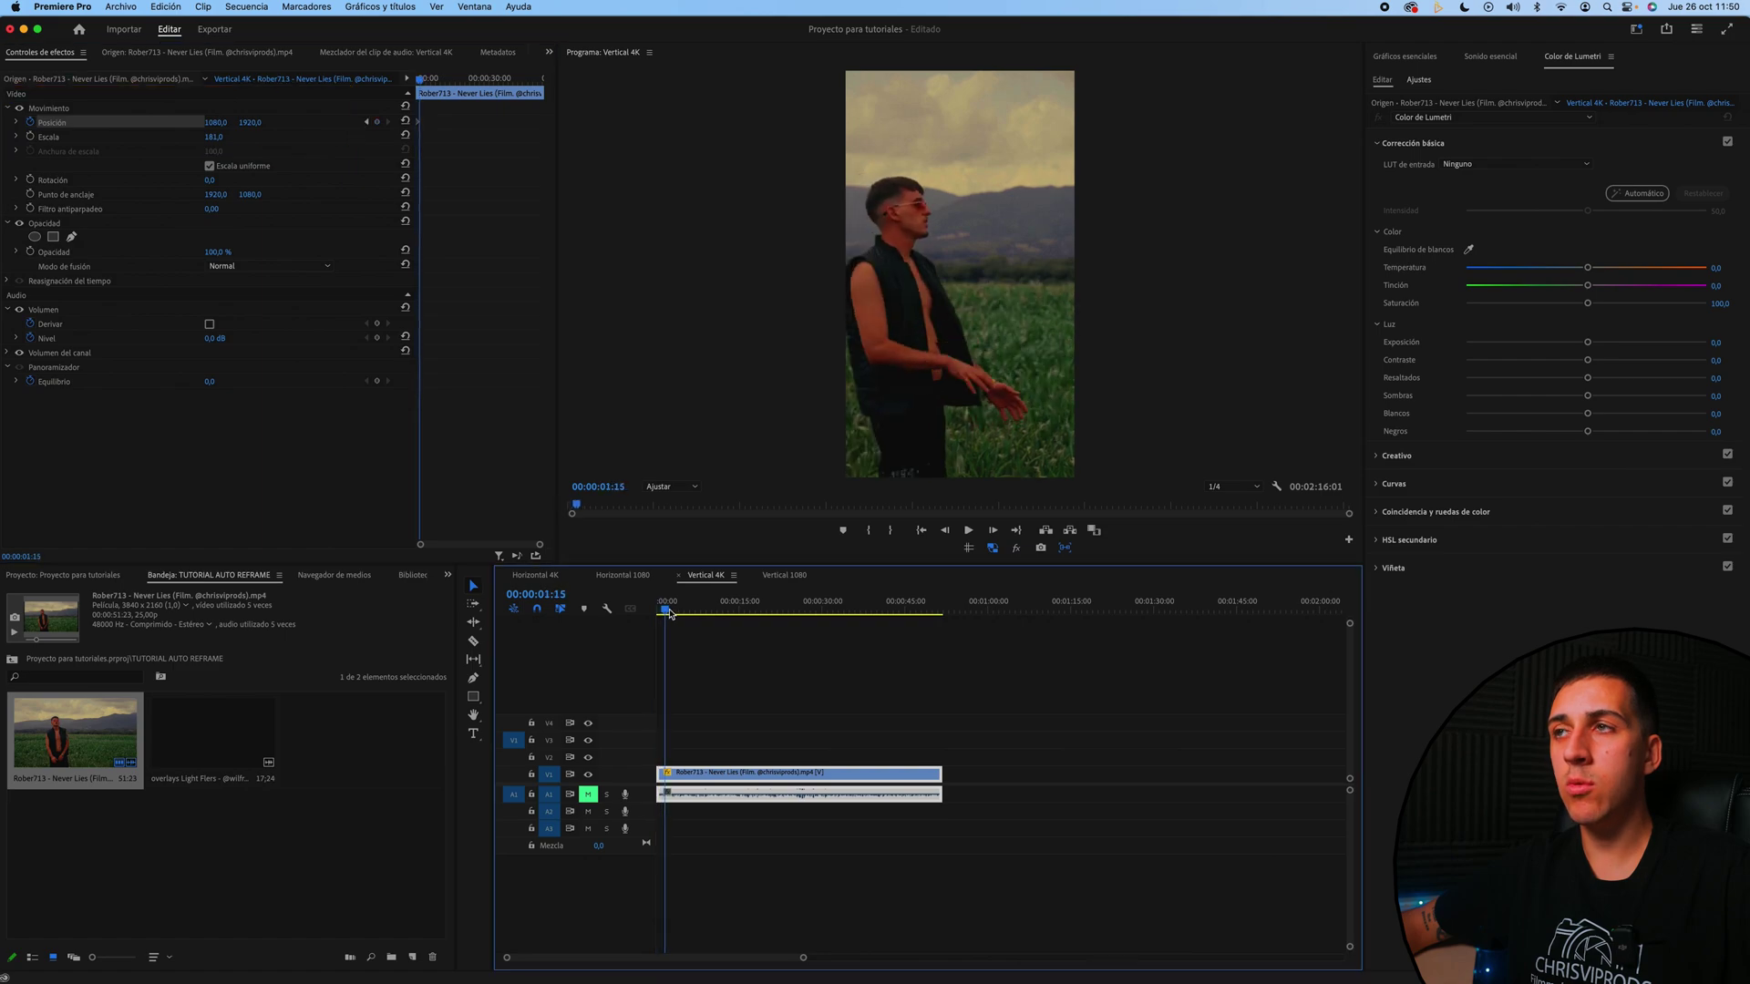
drag(217, 122, 164, 122)
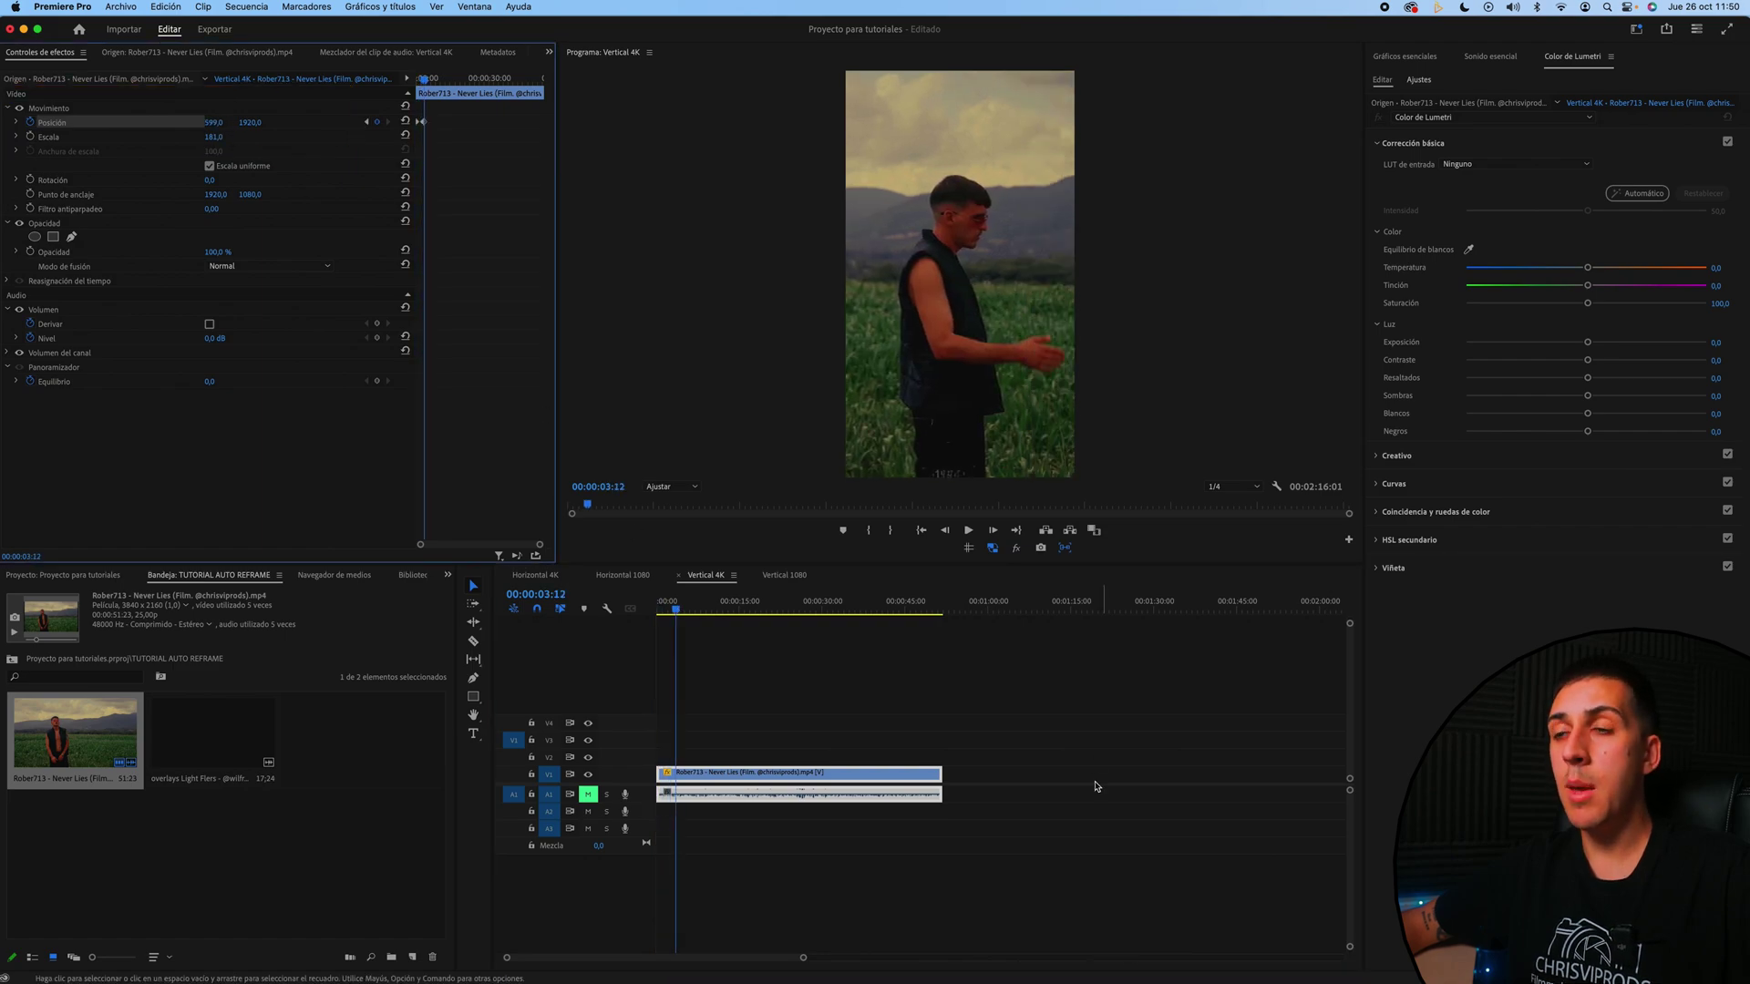
drag(675, 609, 694, 609)
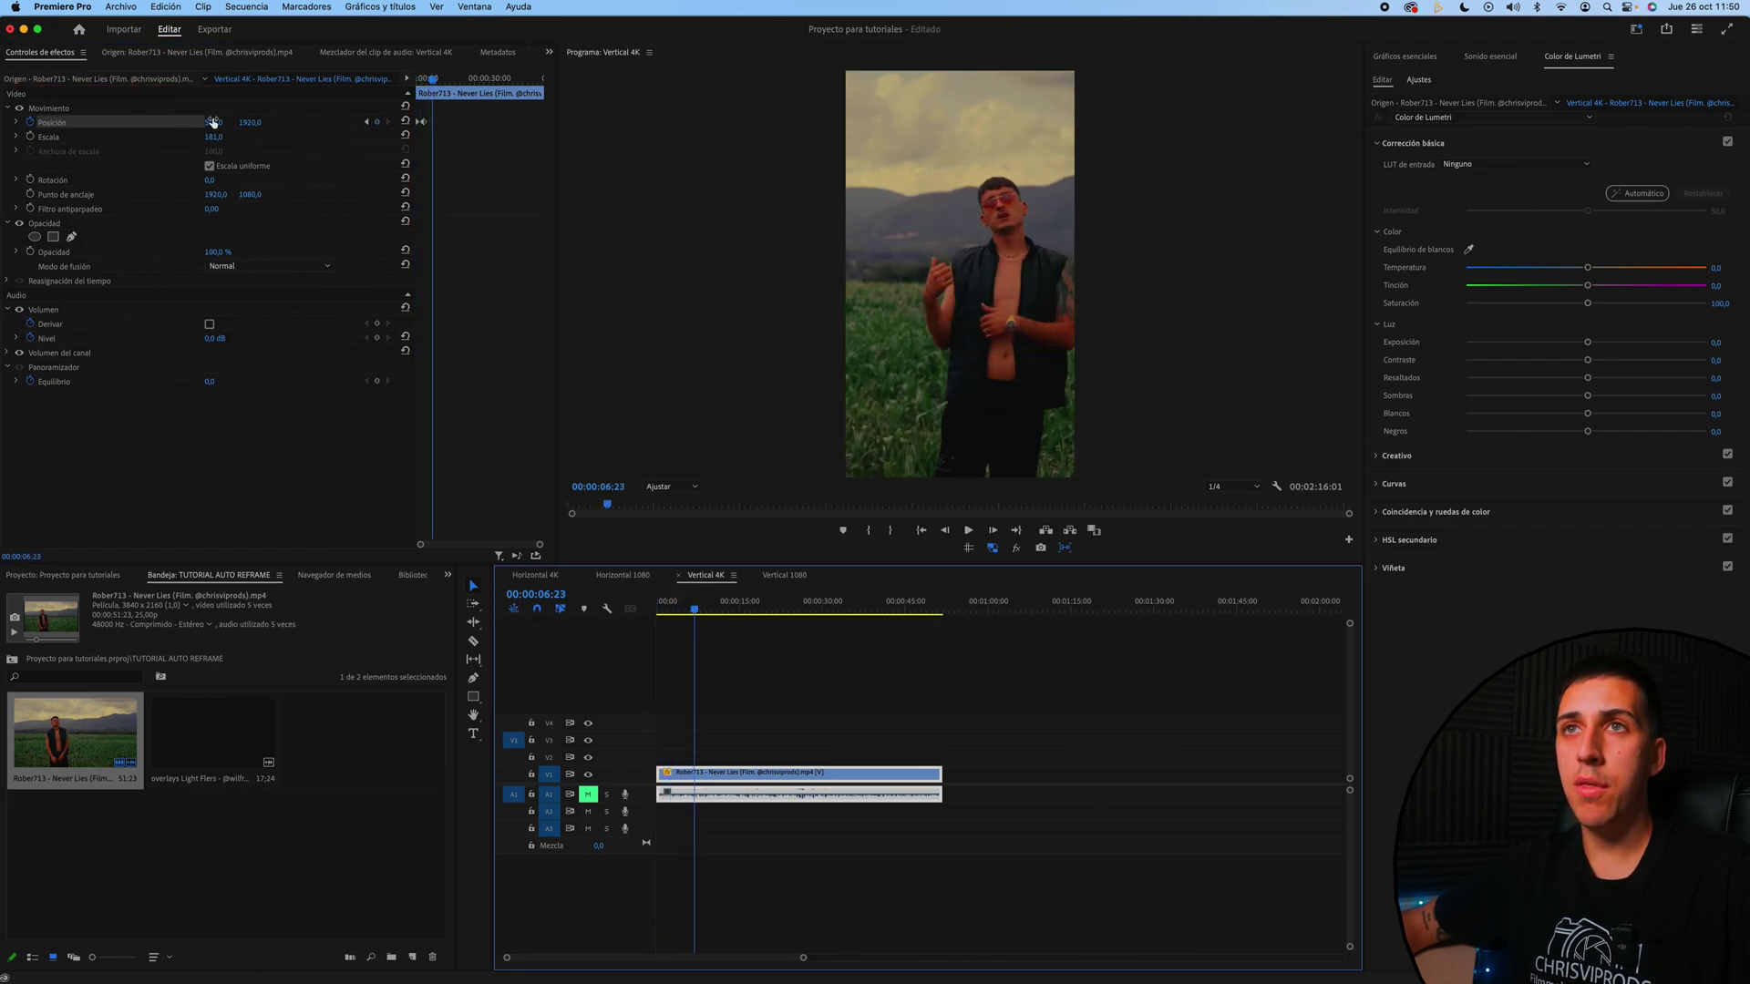
drag(213, 122, 182, 122)
drag(694, 609, 753, 608)
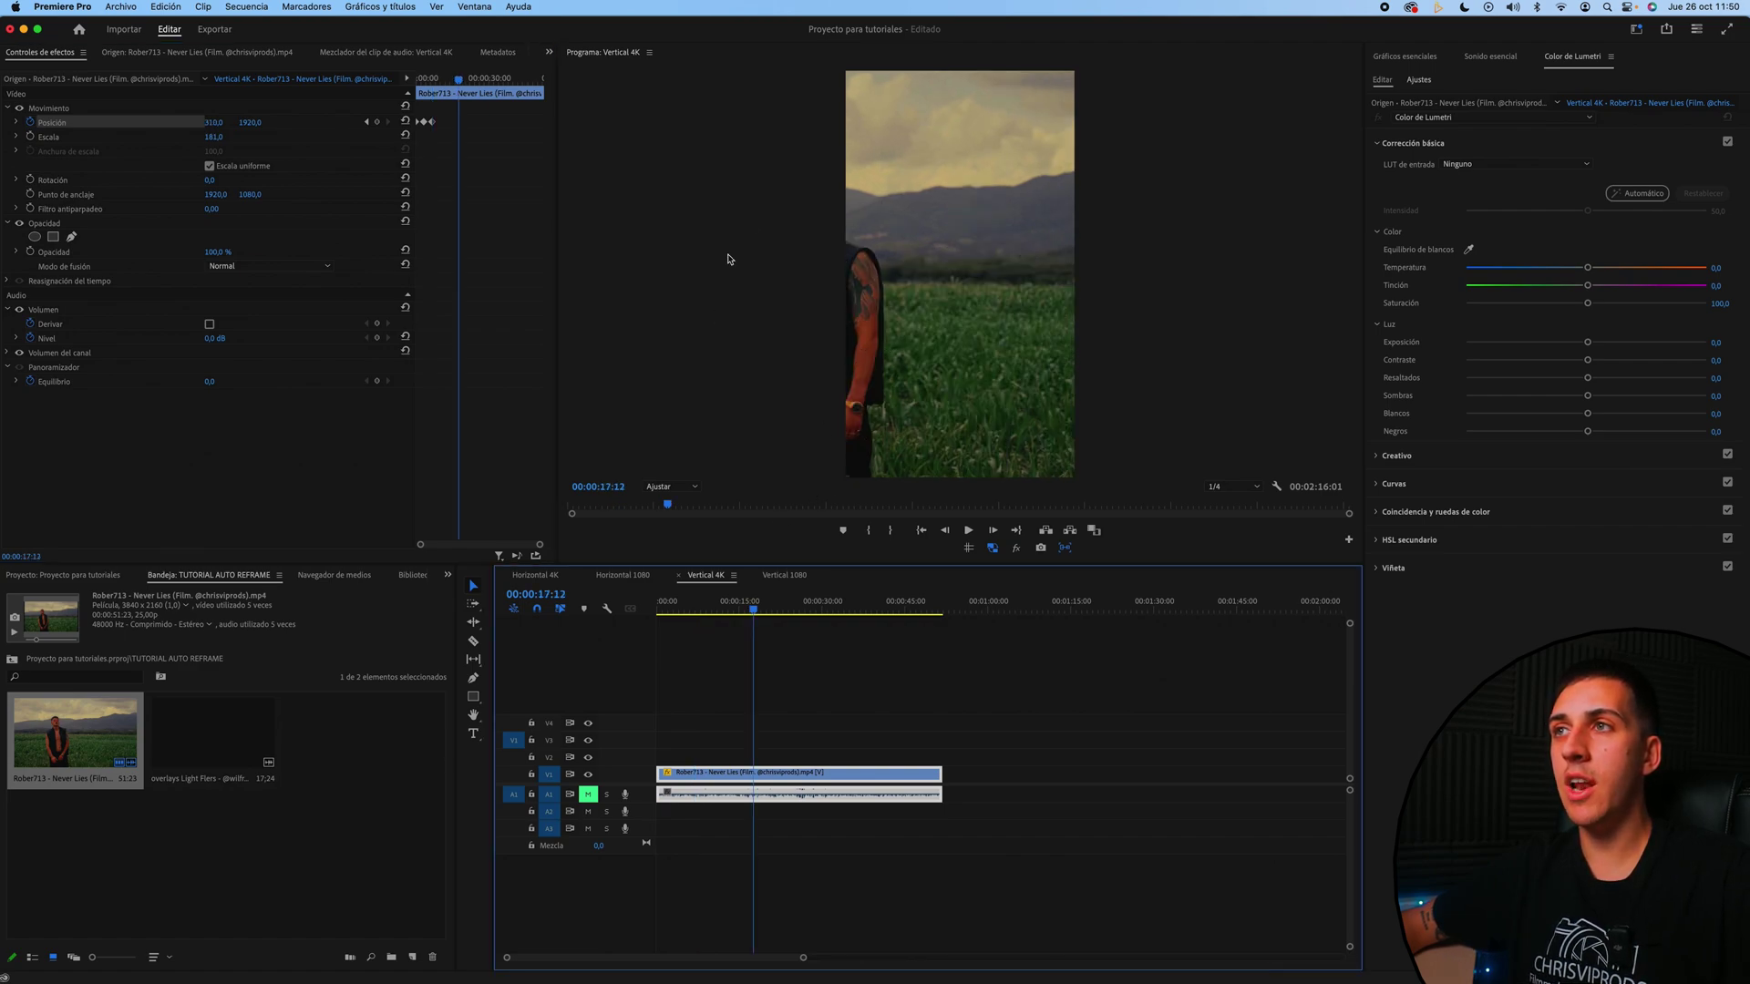
click(213, 122)
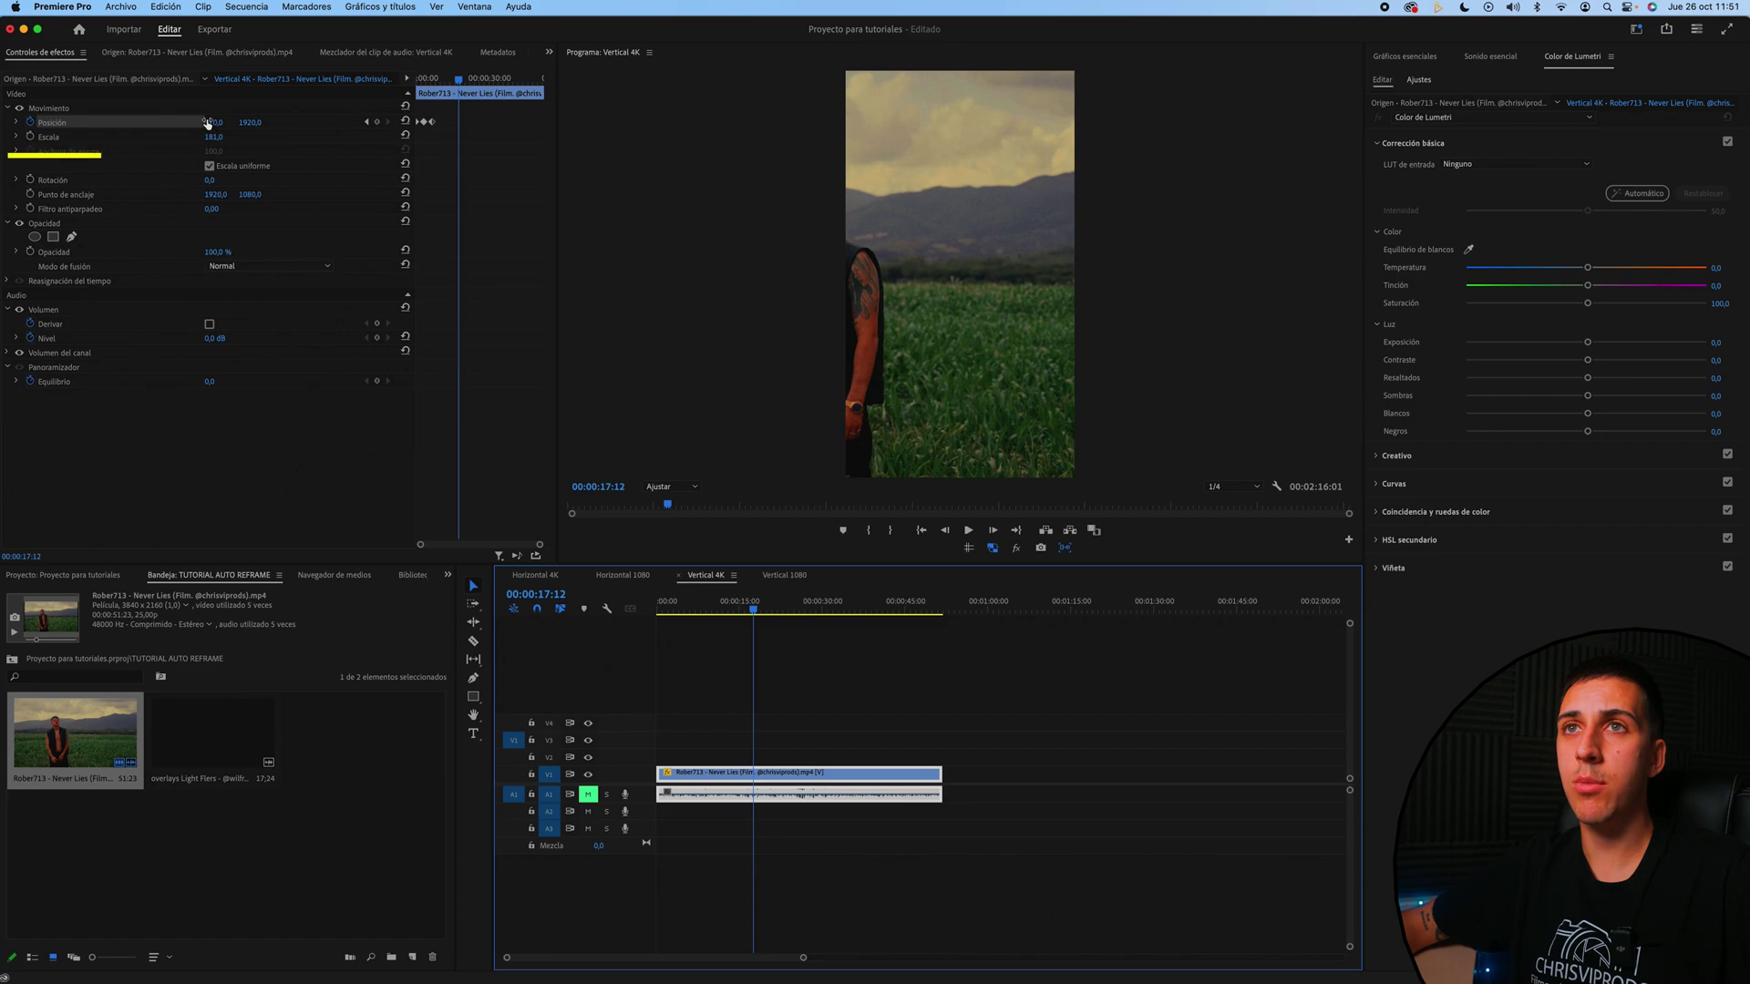
text(1656)
key(Return)
drag(215, 122, 229, 123)
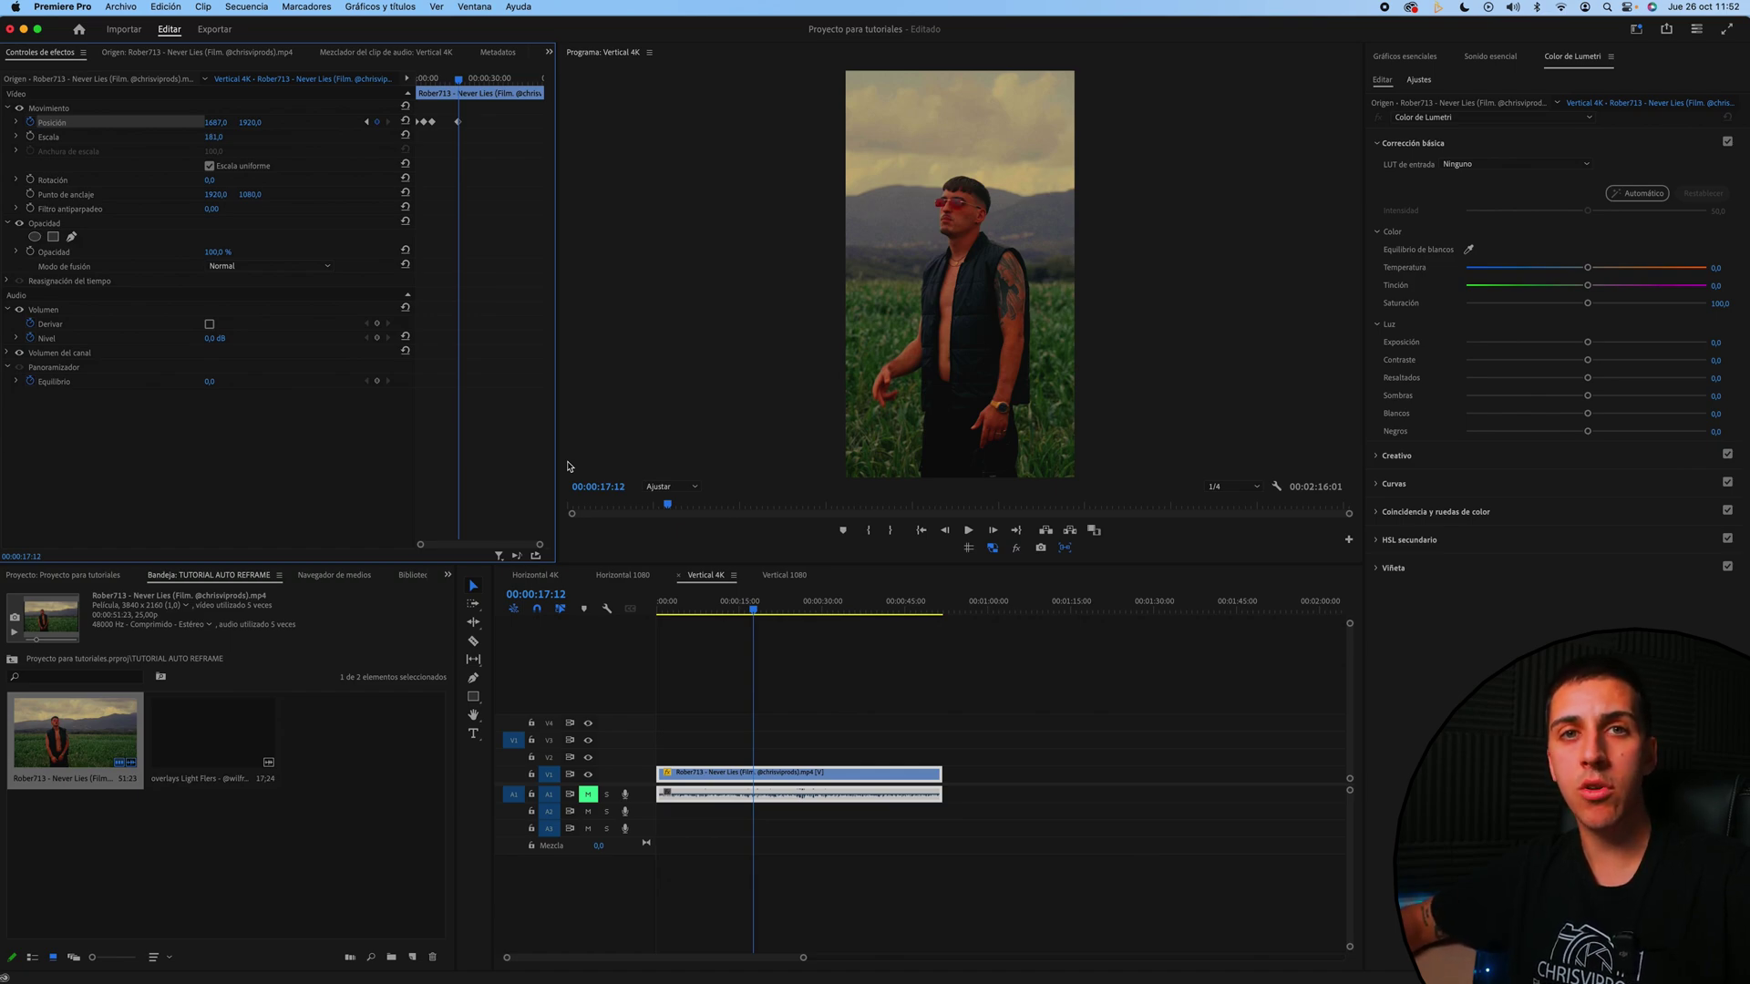
drag(717, 651, 823, 867)
Replace the manually reframed clip with a fresh copy on V1 and search Effects for 'AUTO REFRAME'.
key(Delete)
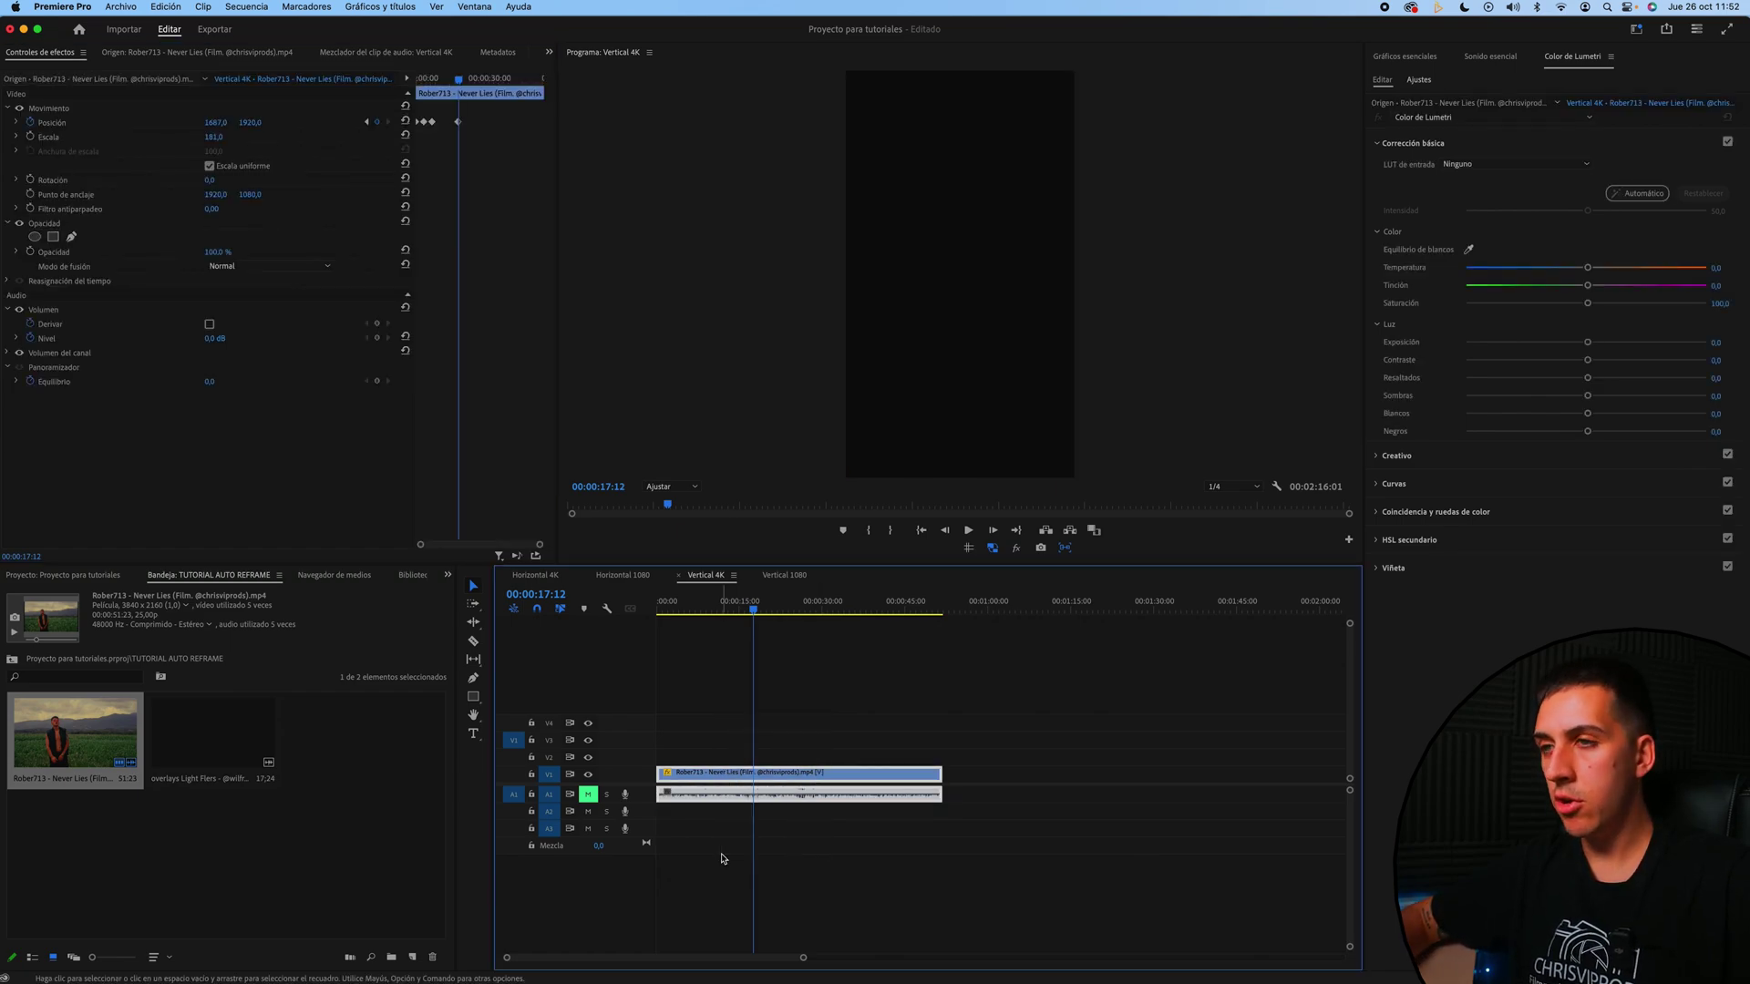
drag(45, 726, 675, 775)
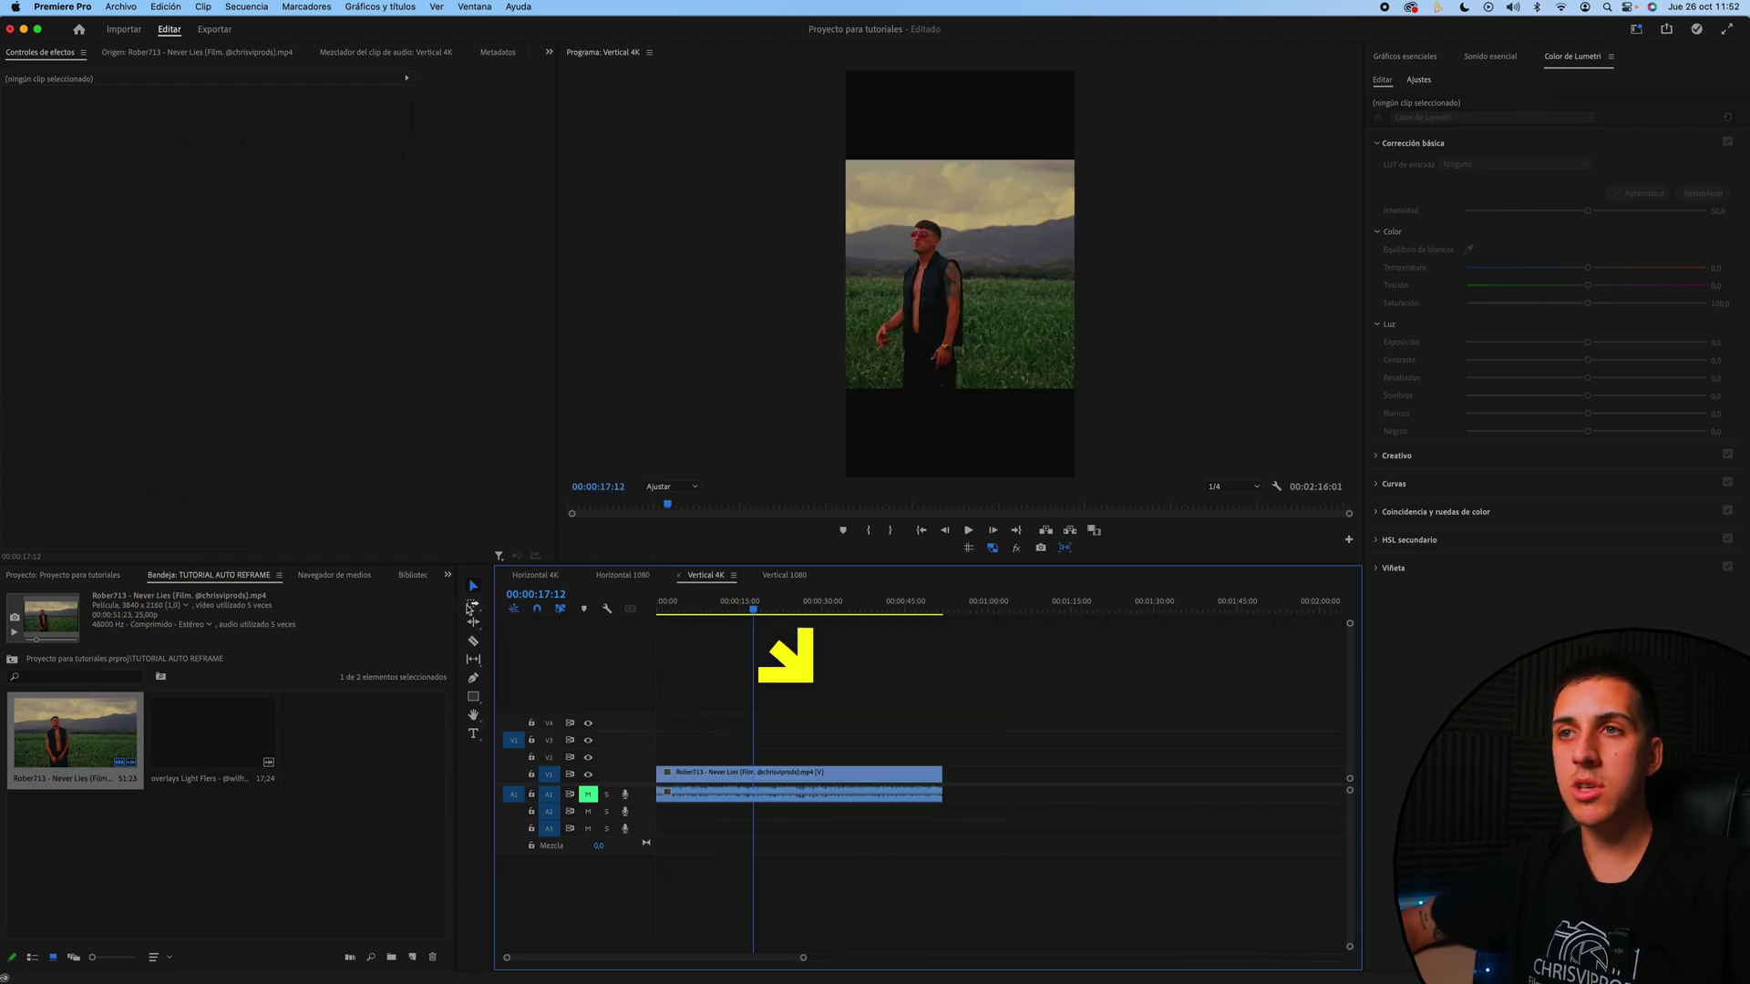
click(448, 581)
click(478, 653)
click(113, 594)
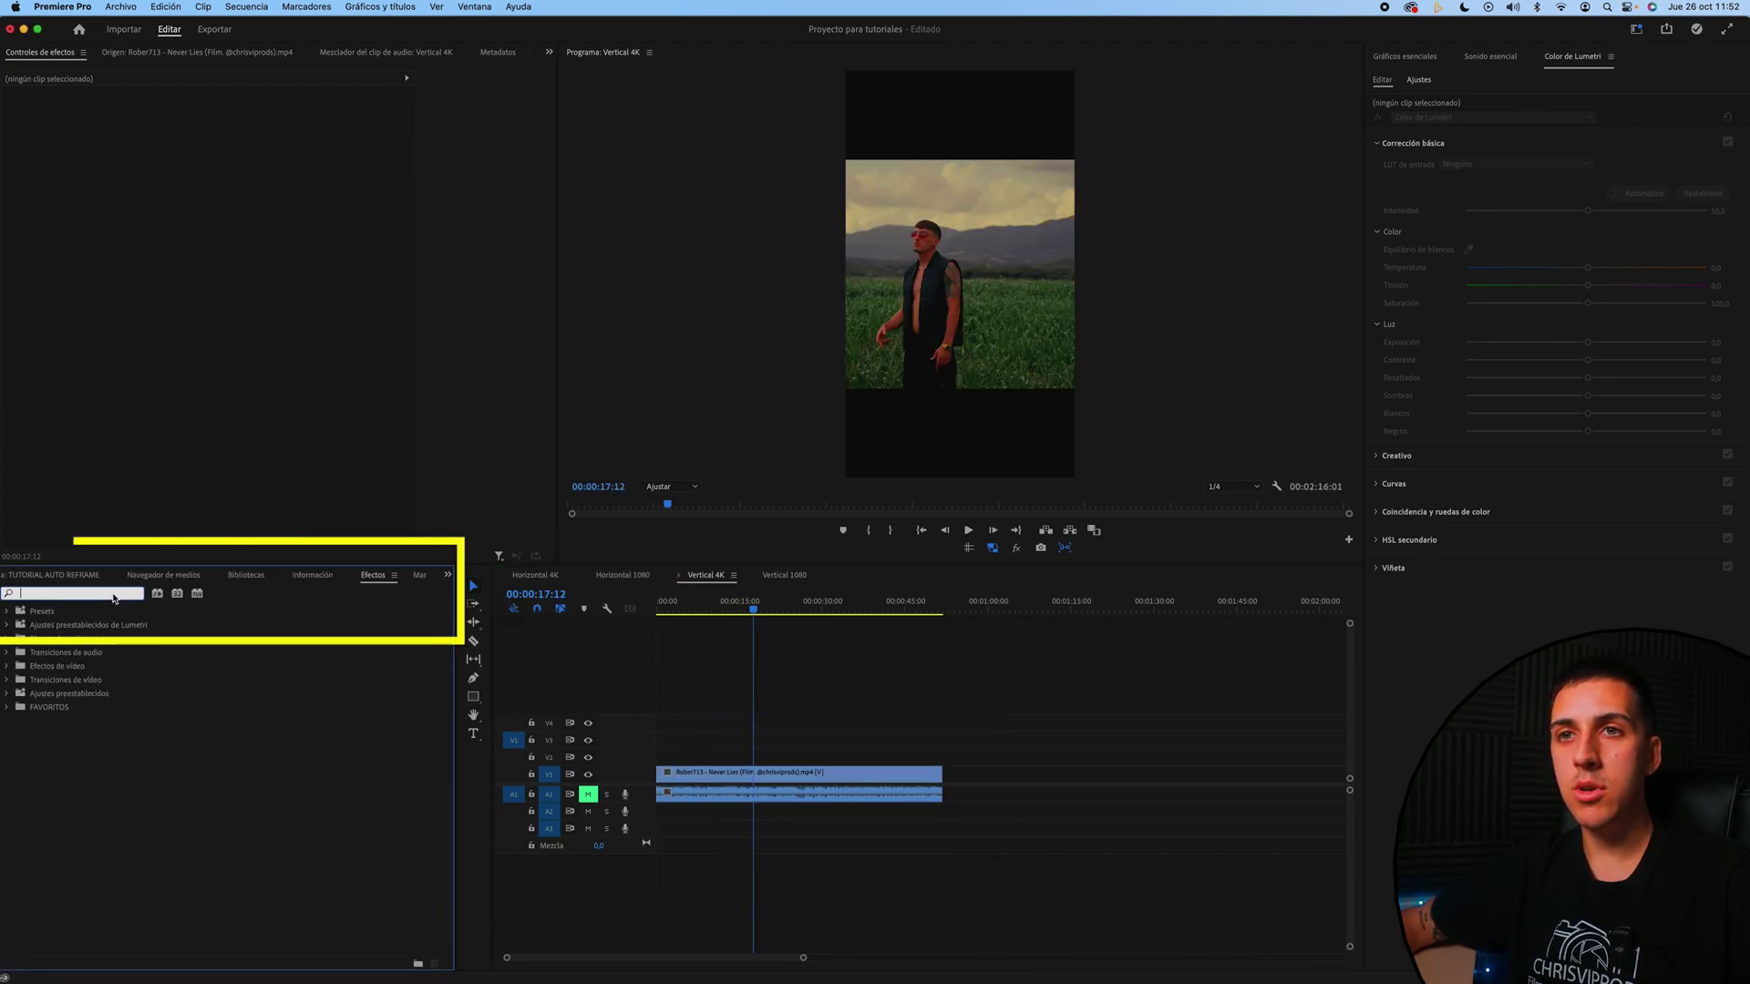
text(AUTO REFRAME)
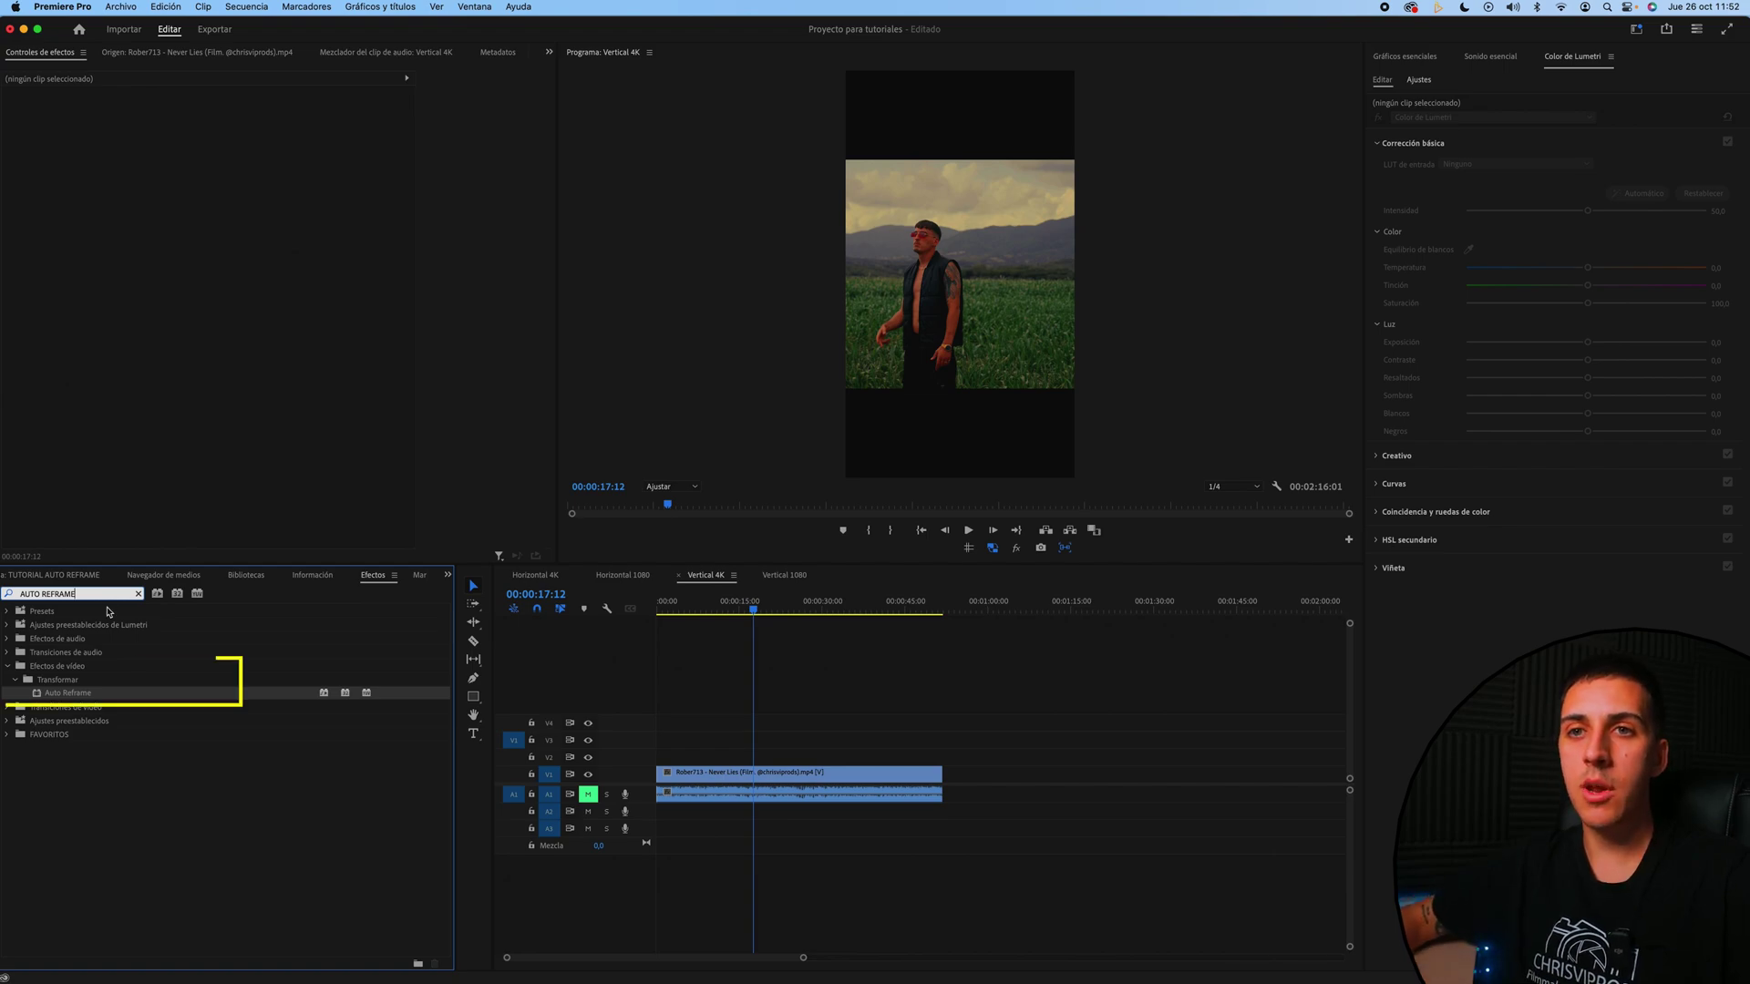
drag(372, 690, 766, 779)
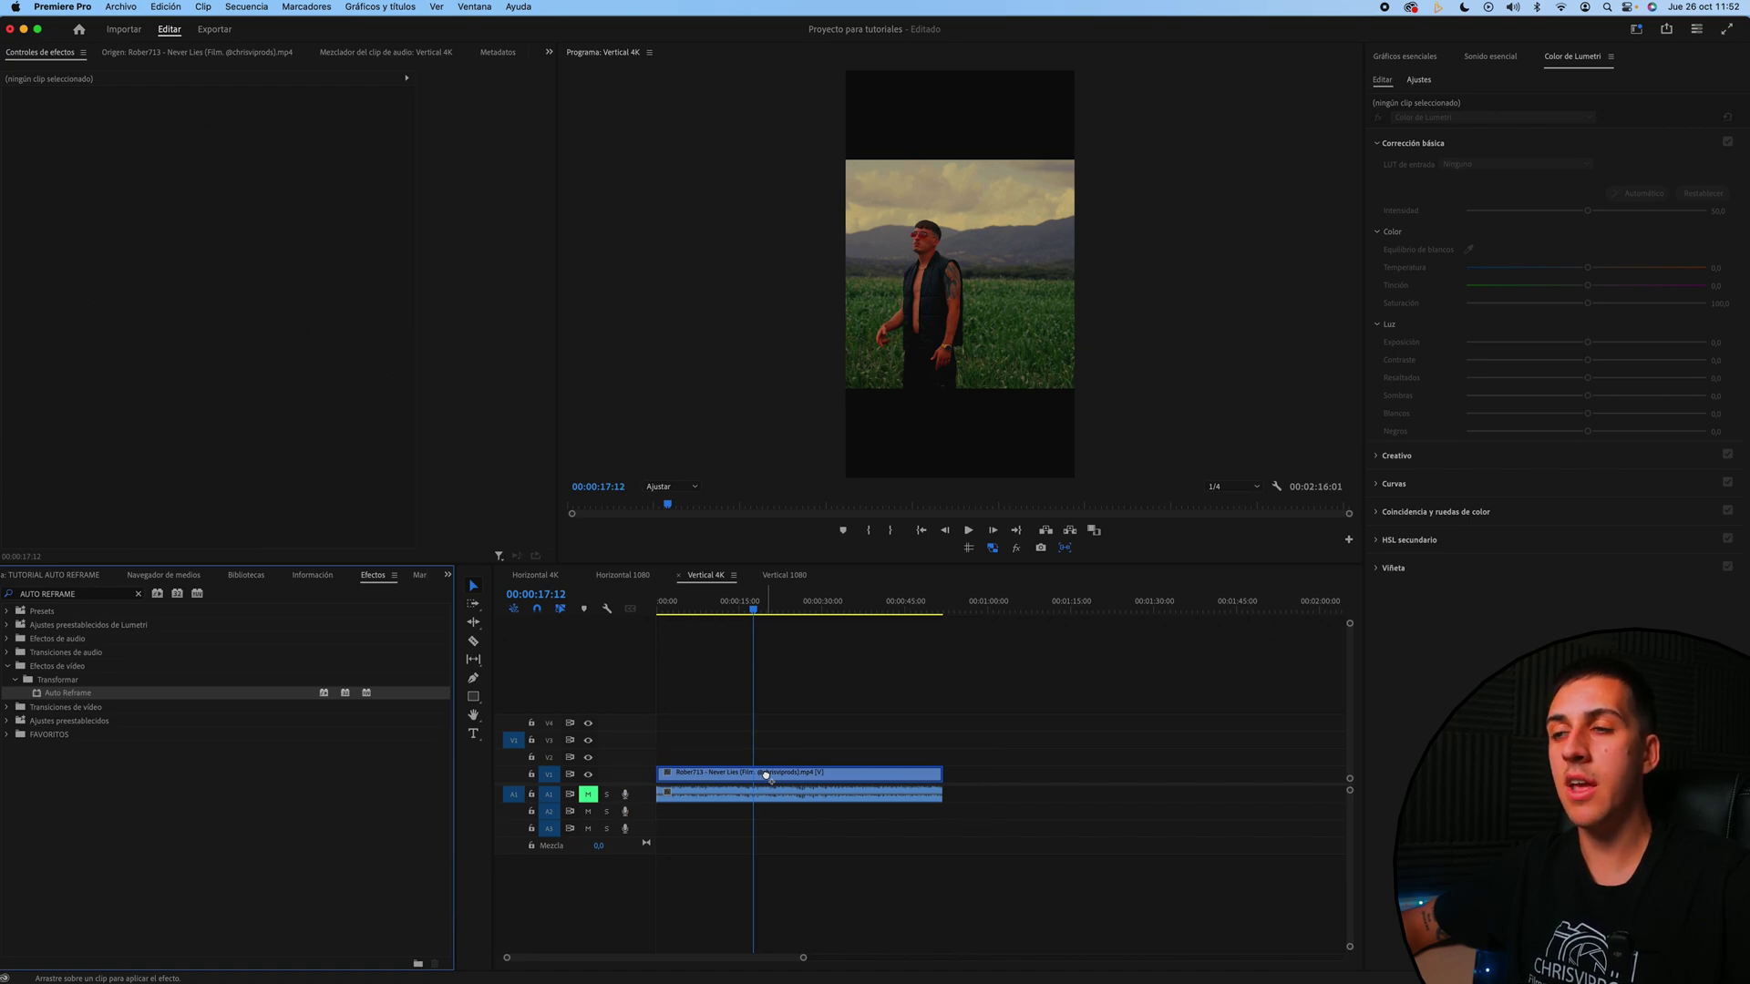
Apply Auto Reframe to the V1 clip and show its settings in Effect Controls.
drag(765, 778, 767, 777)
click(760, 770)
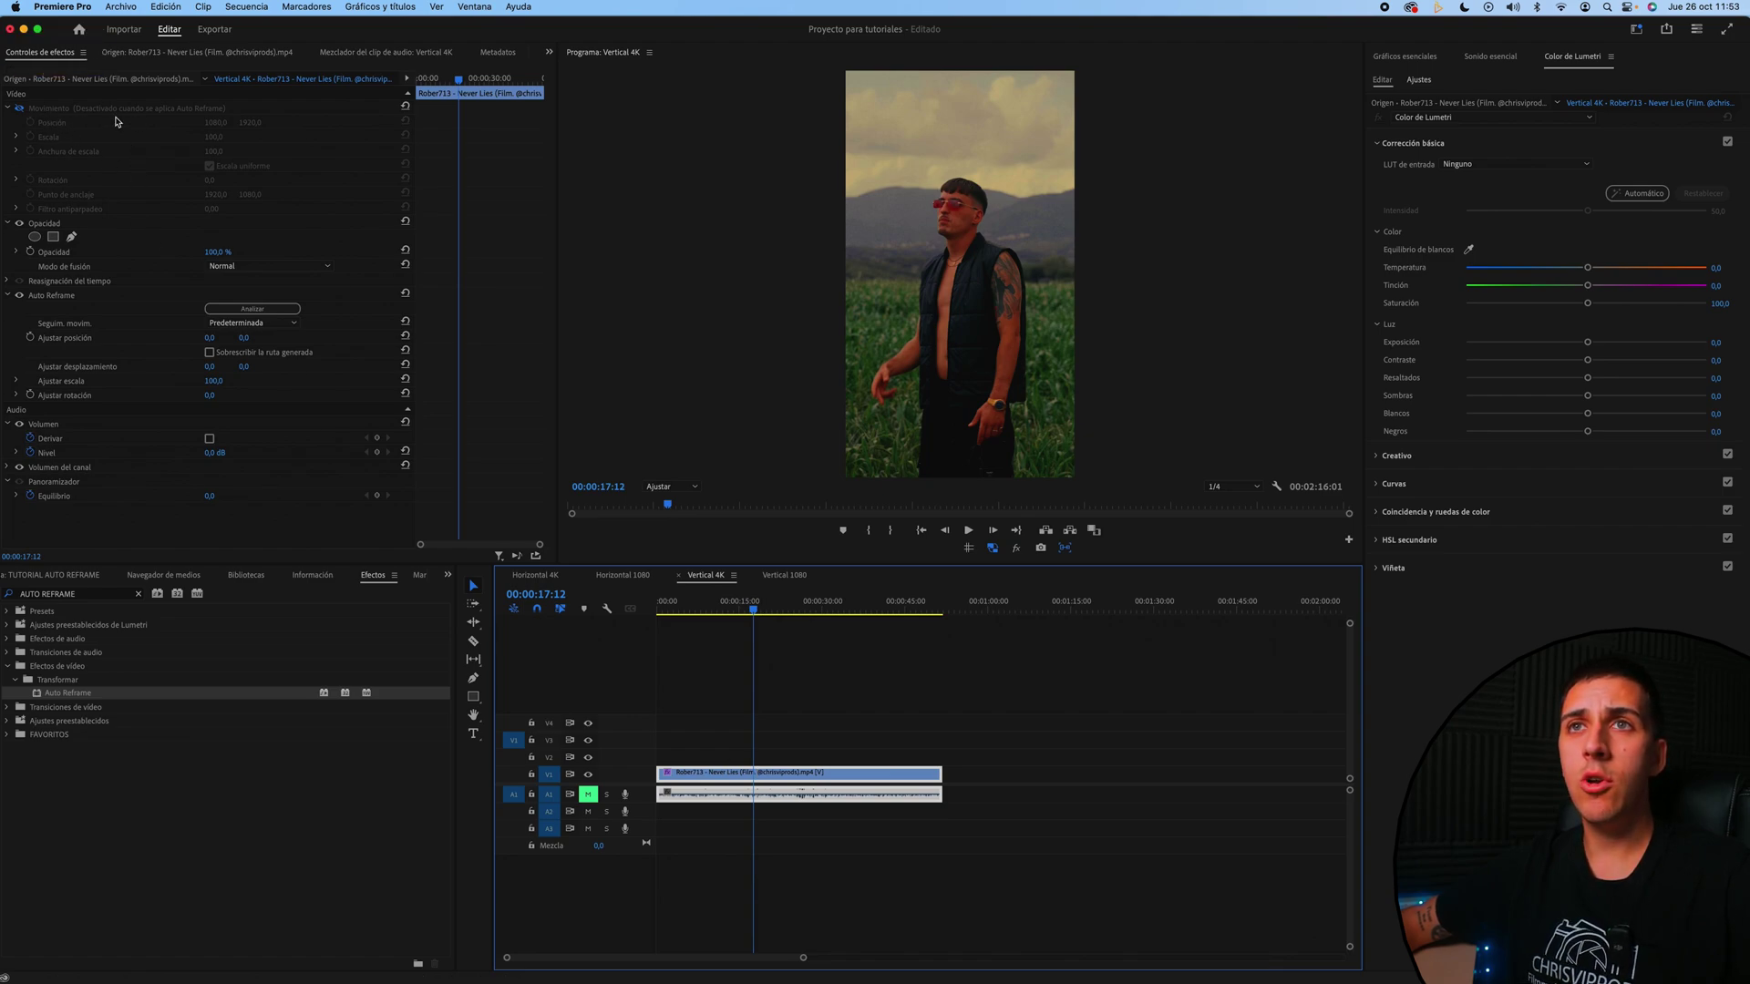
click(43, 298)
Play back the auto-reframed Vertical 4K sequence, then stop.
click(1040, 150)
key(space)
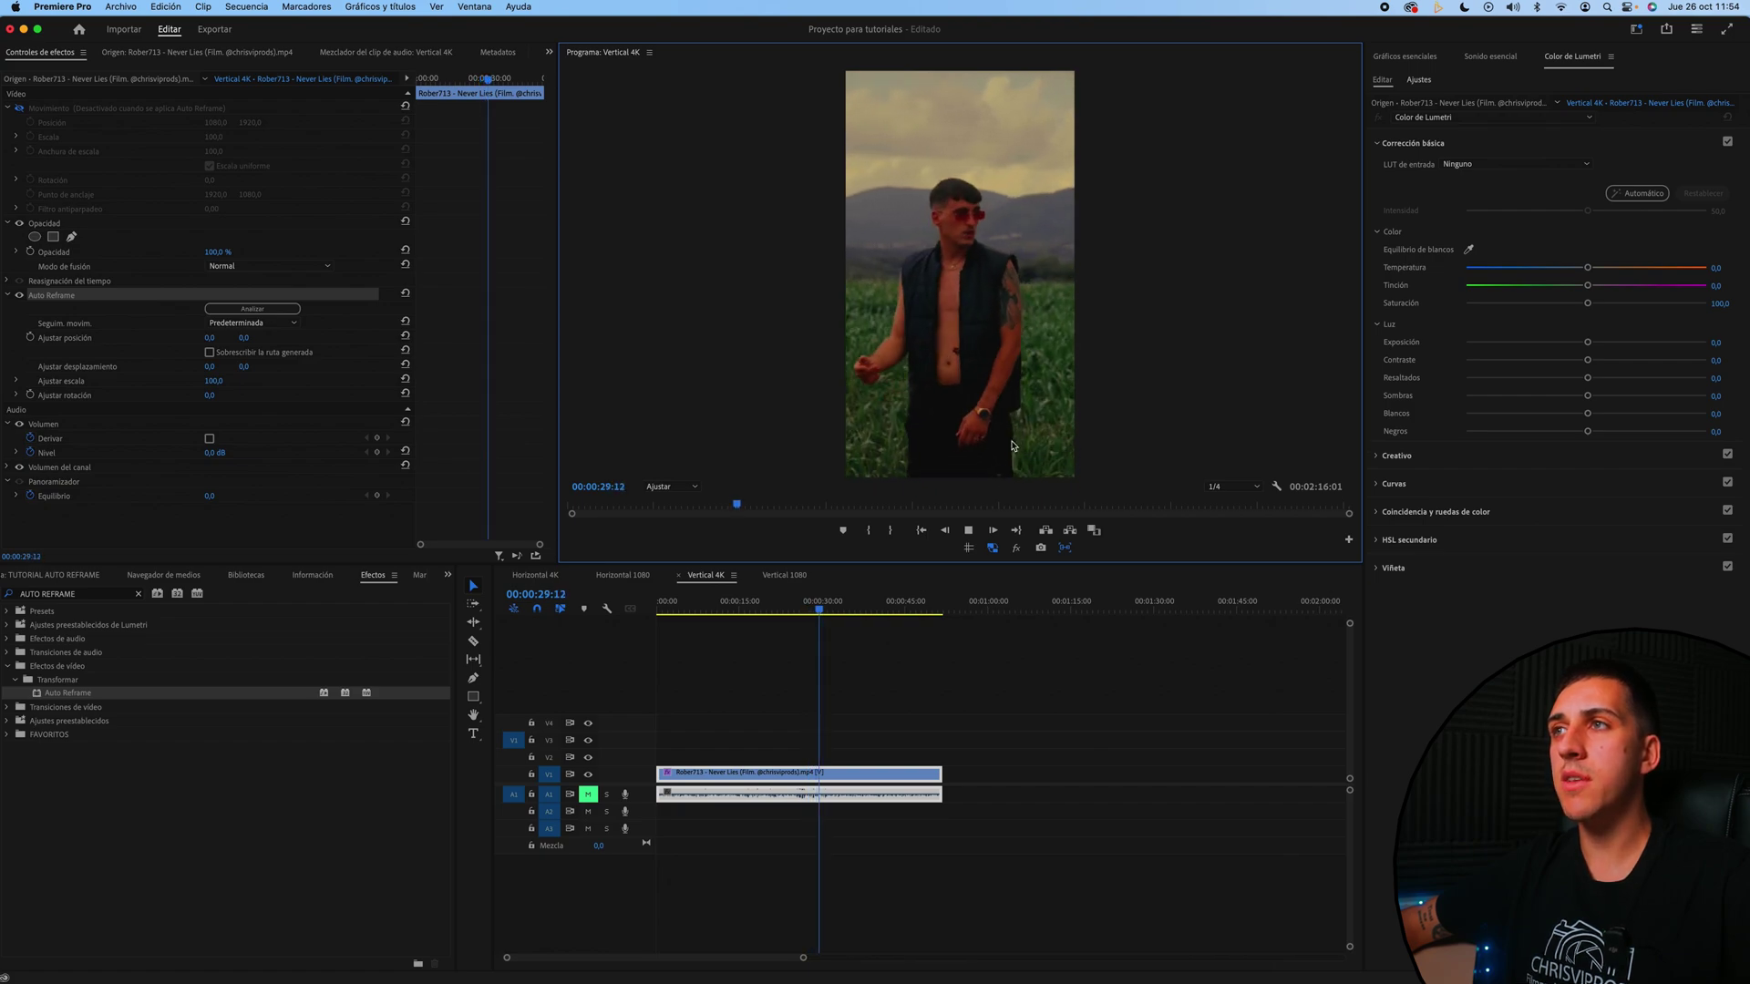
key(space)
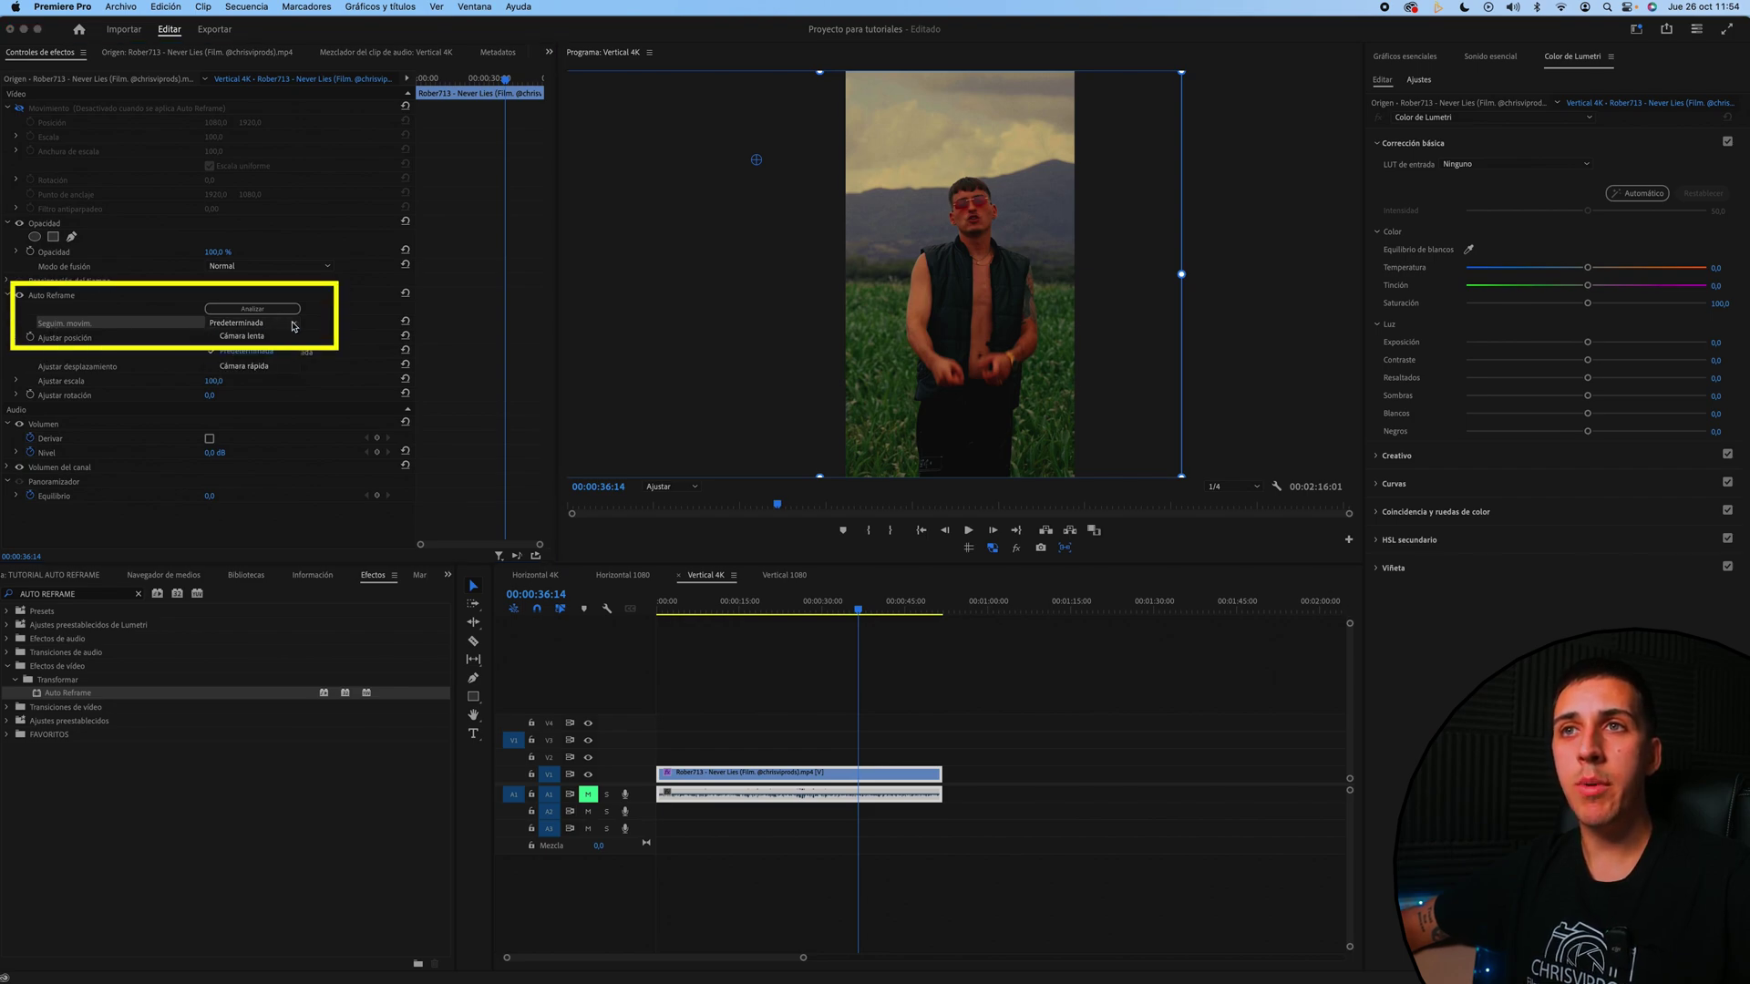
Set Auto Reframe motion tracking to Cámara lenta and preview the result.
click(283, 323)
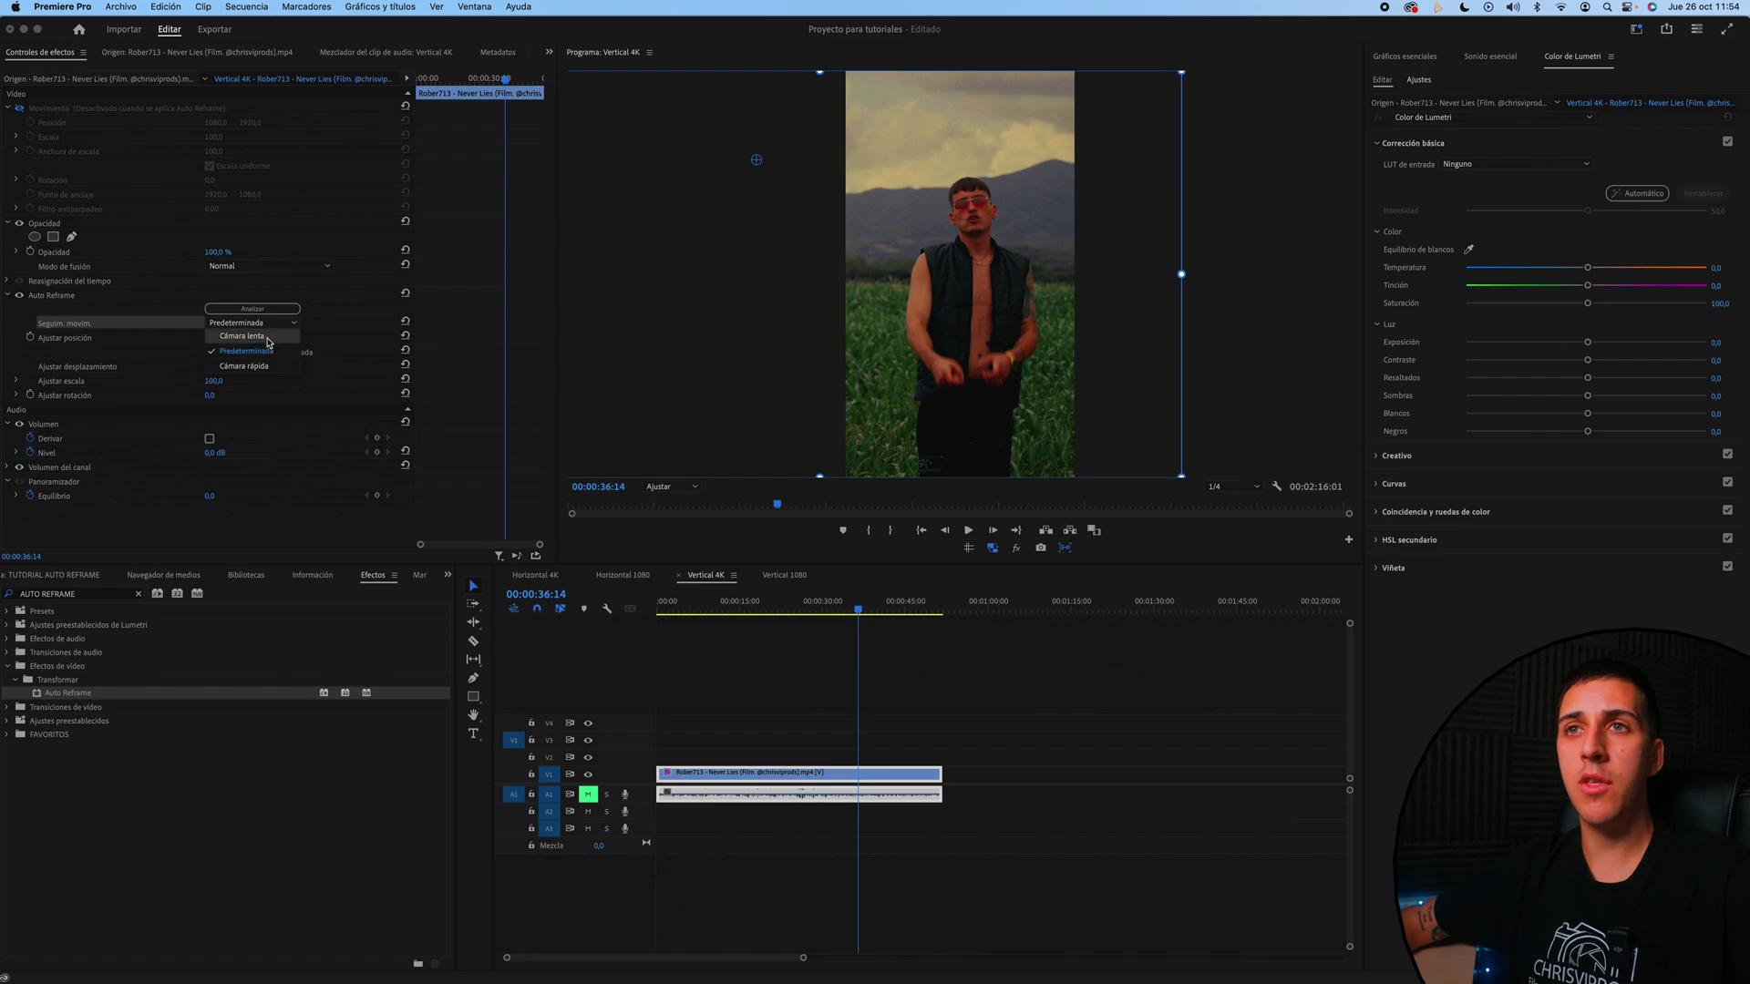
click(267, 336)
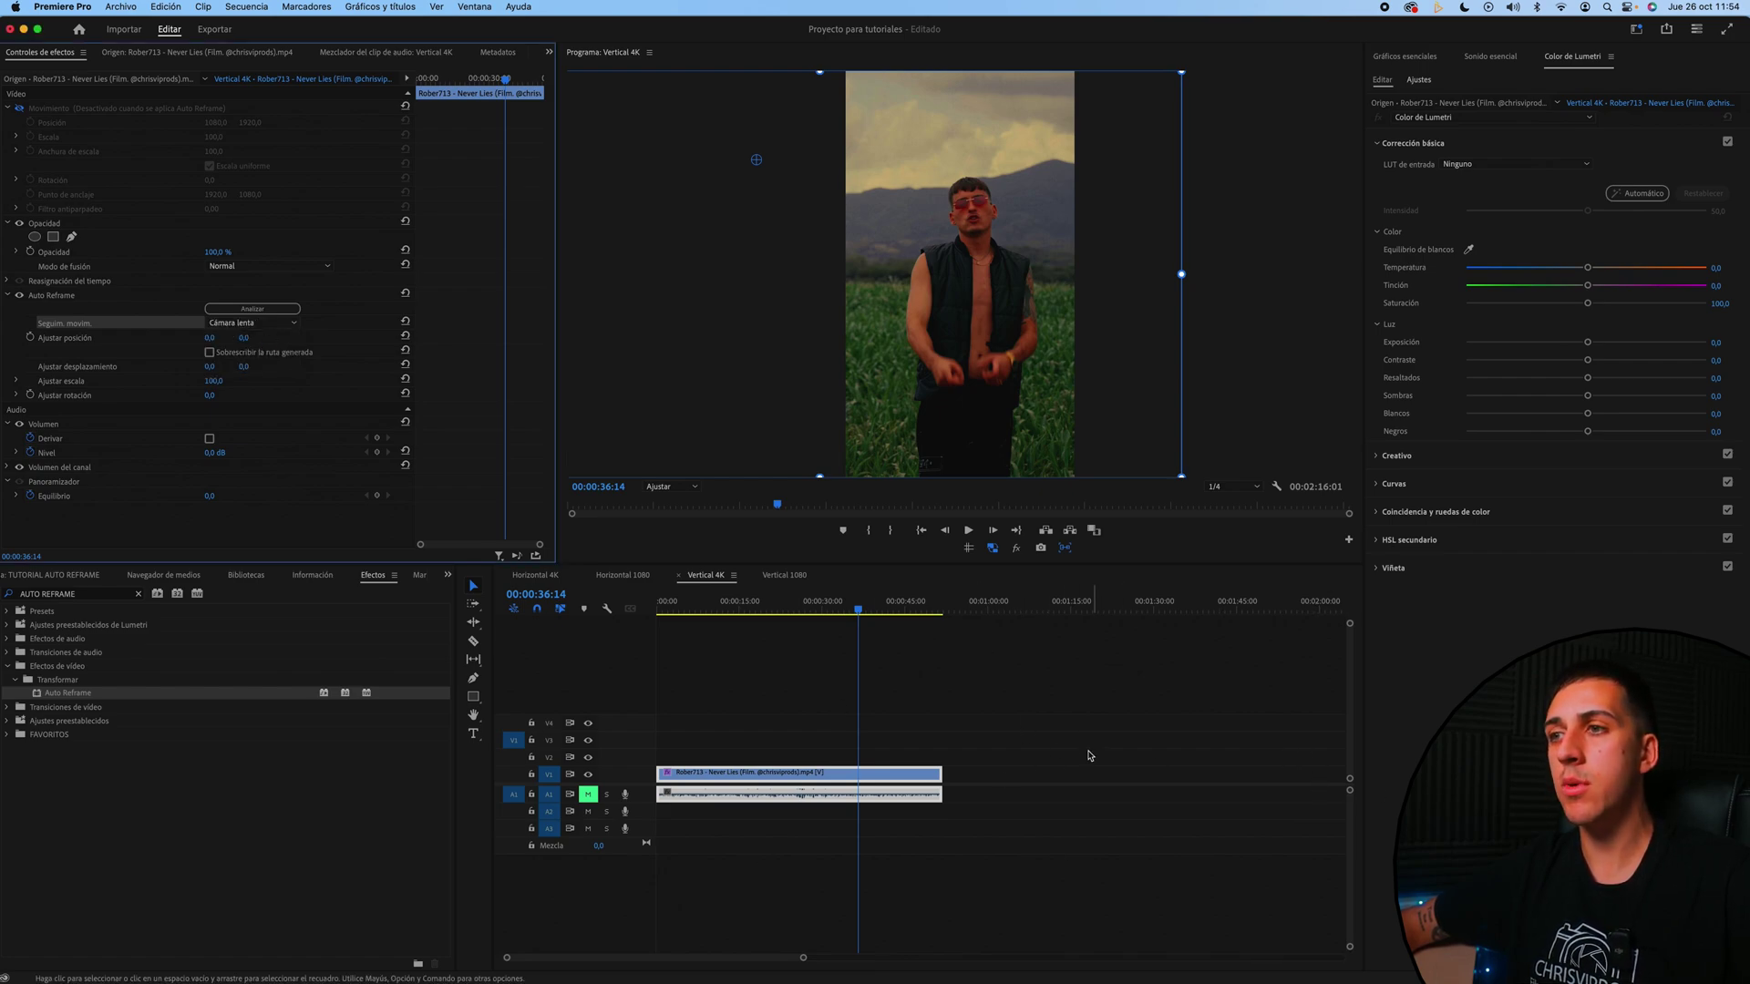
key(space)
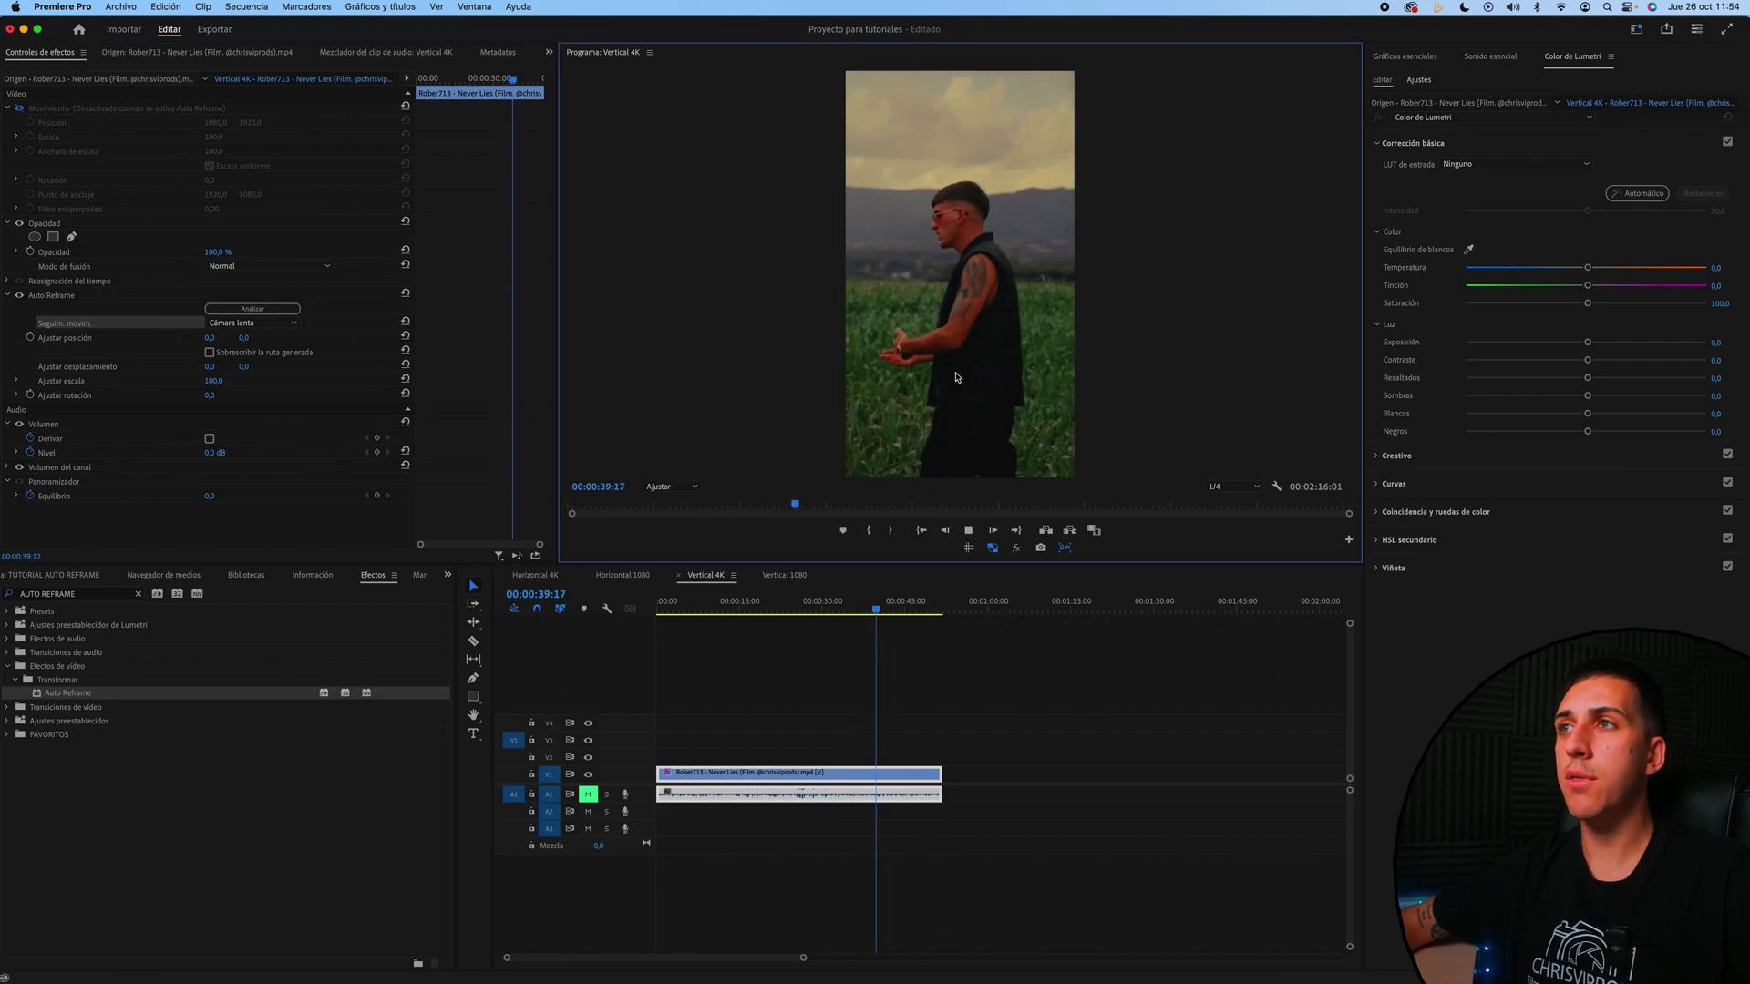
key(space)
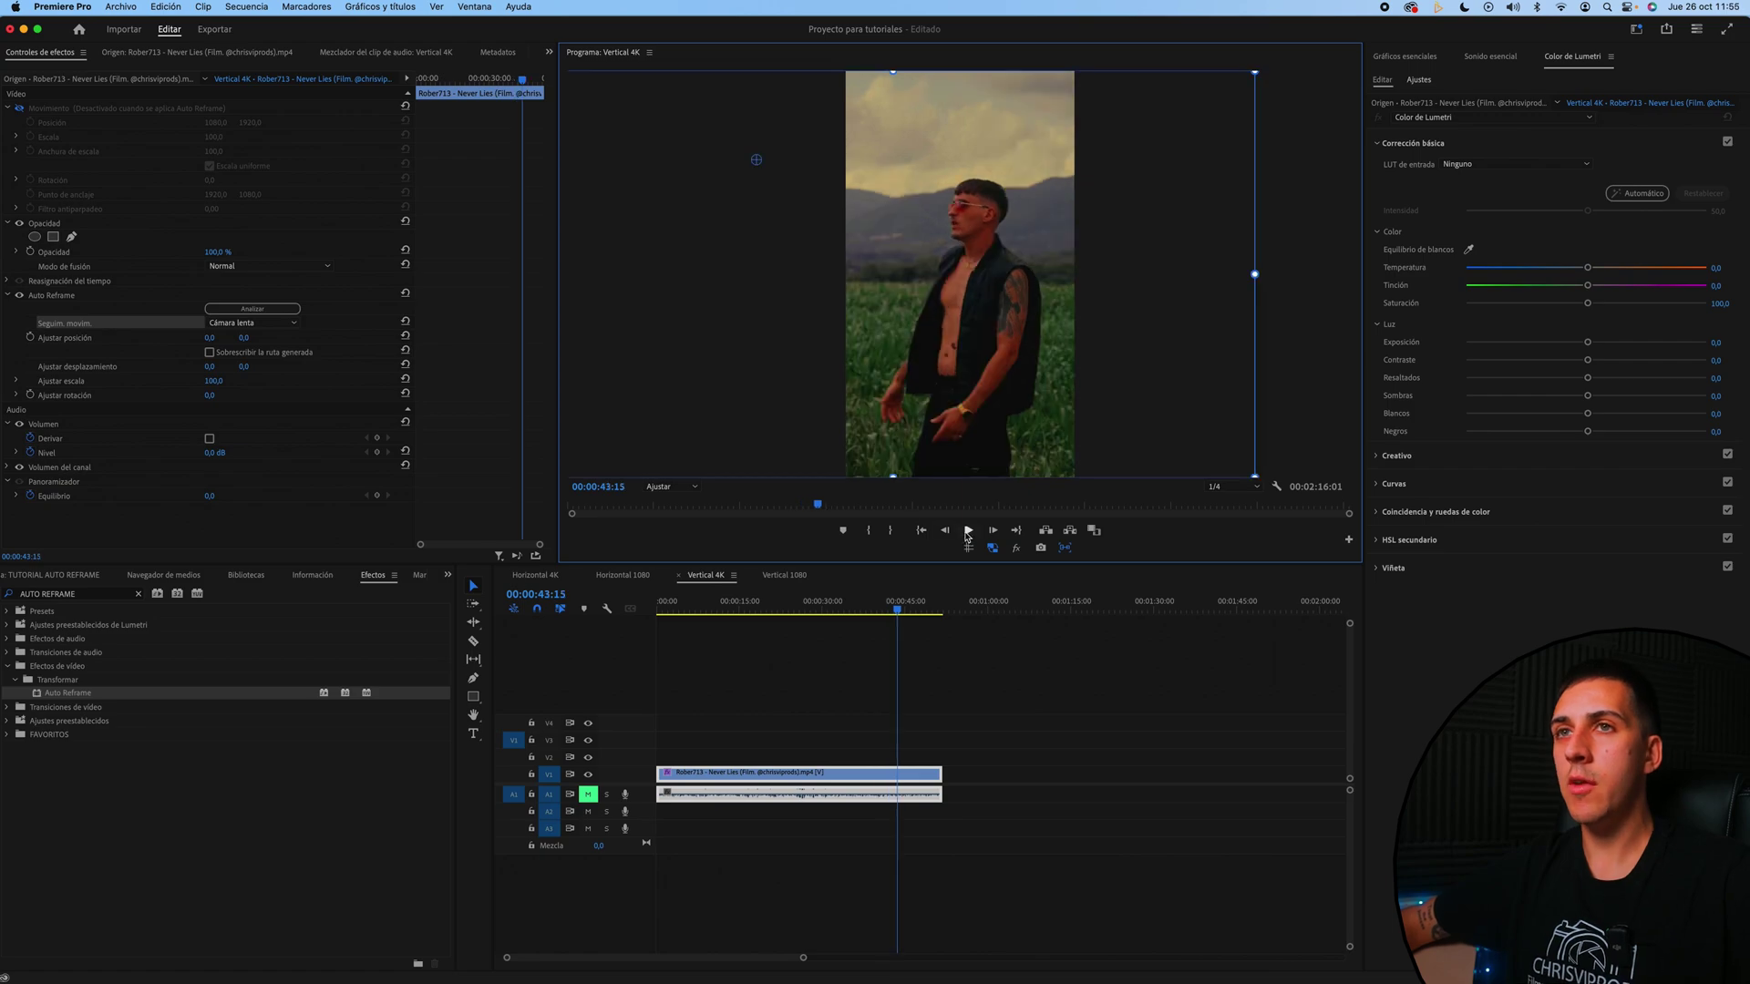
Switch motion tracking to Cámara rápida and play it back.
click(274, 323)
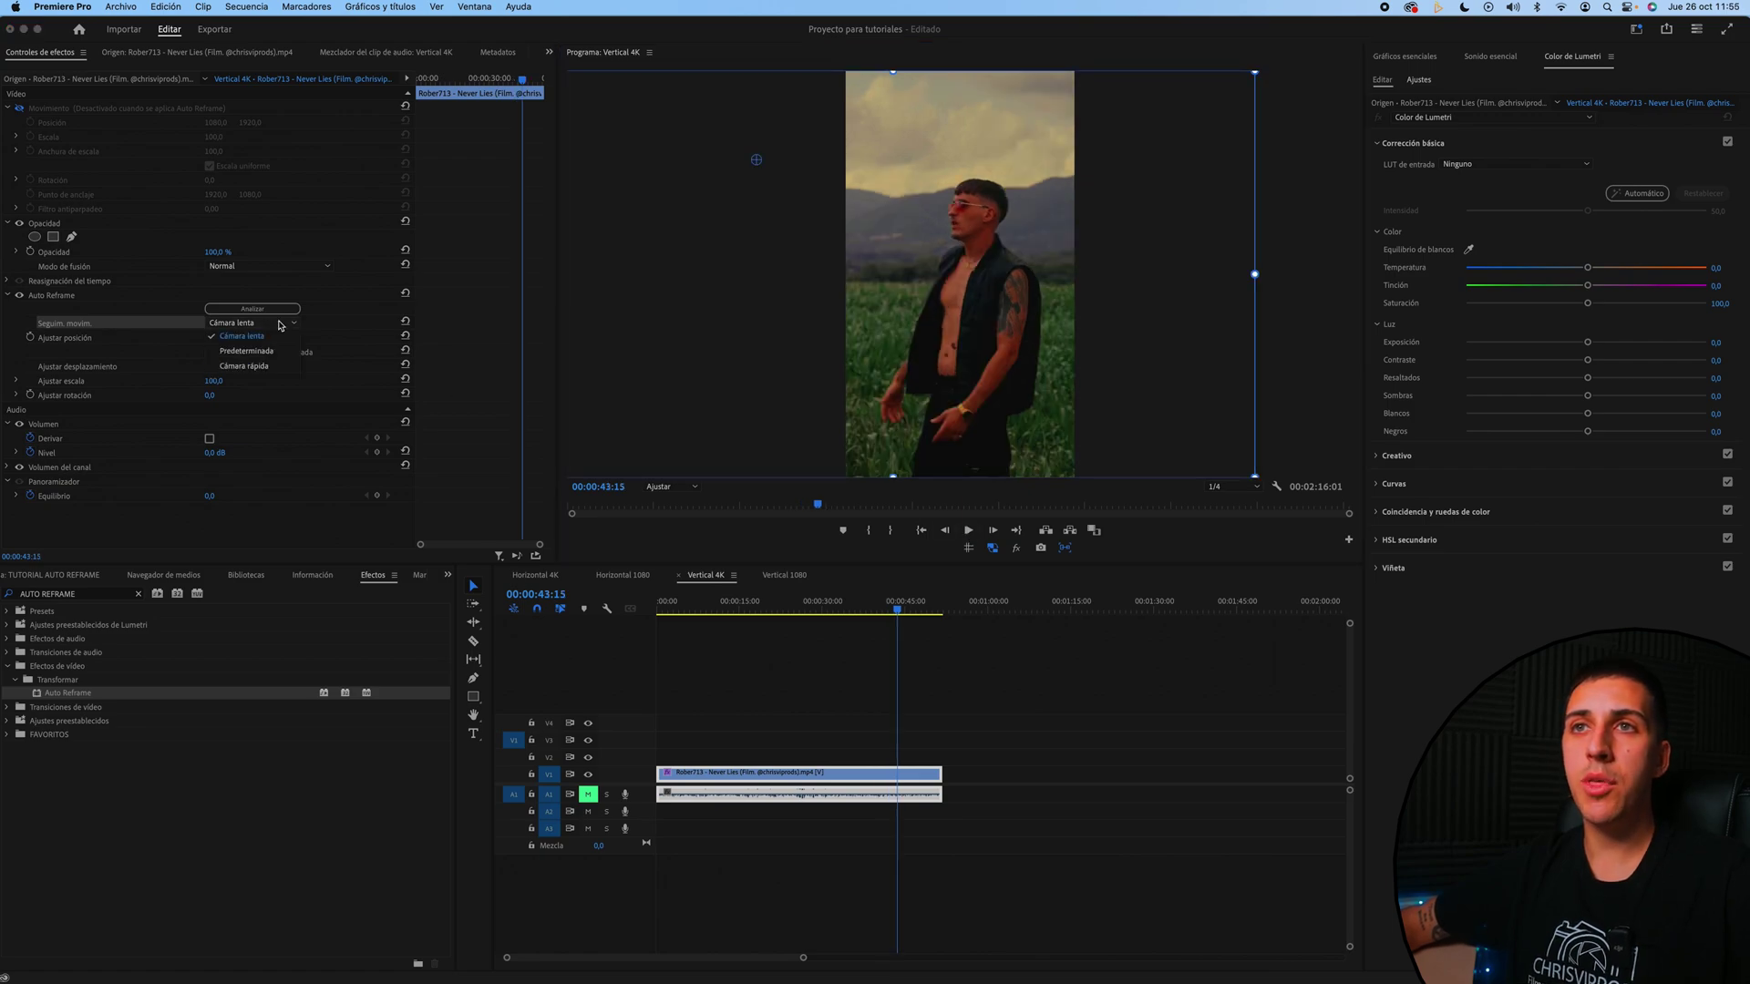
click(246, 366)
click(968, 533)
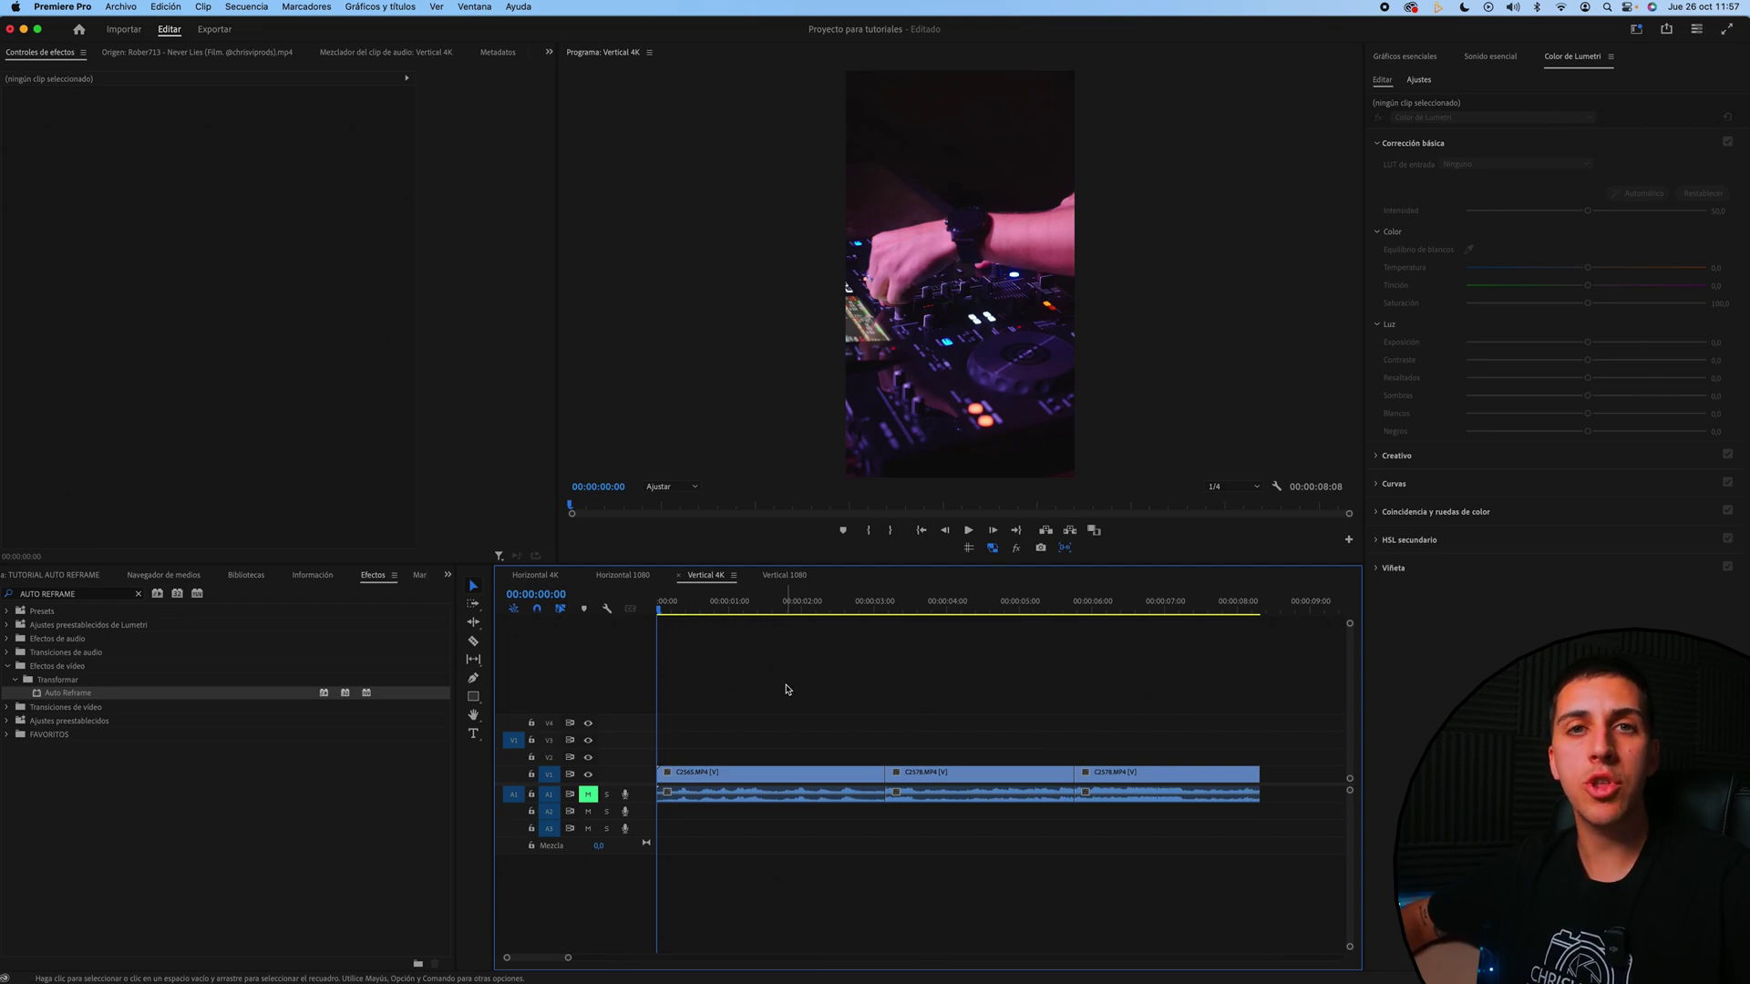
key(d)
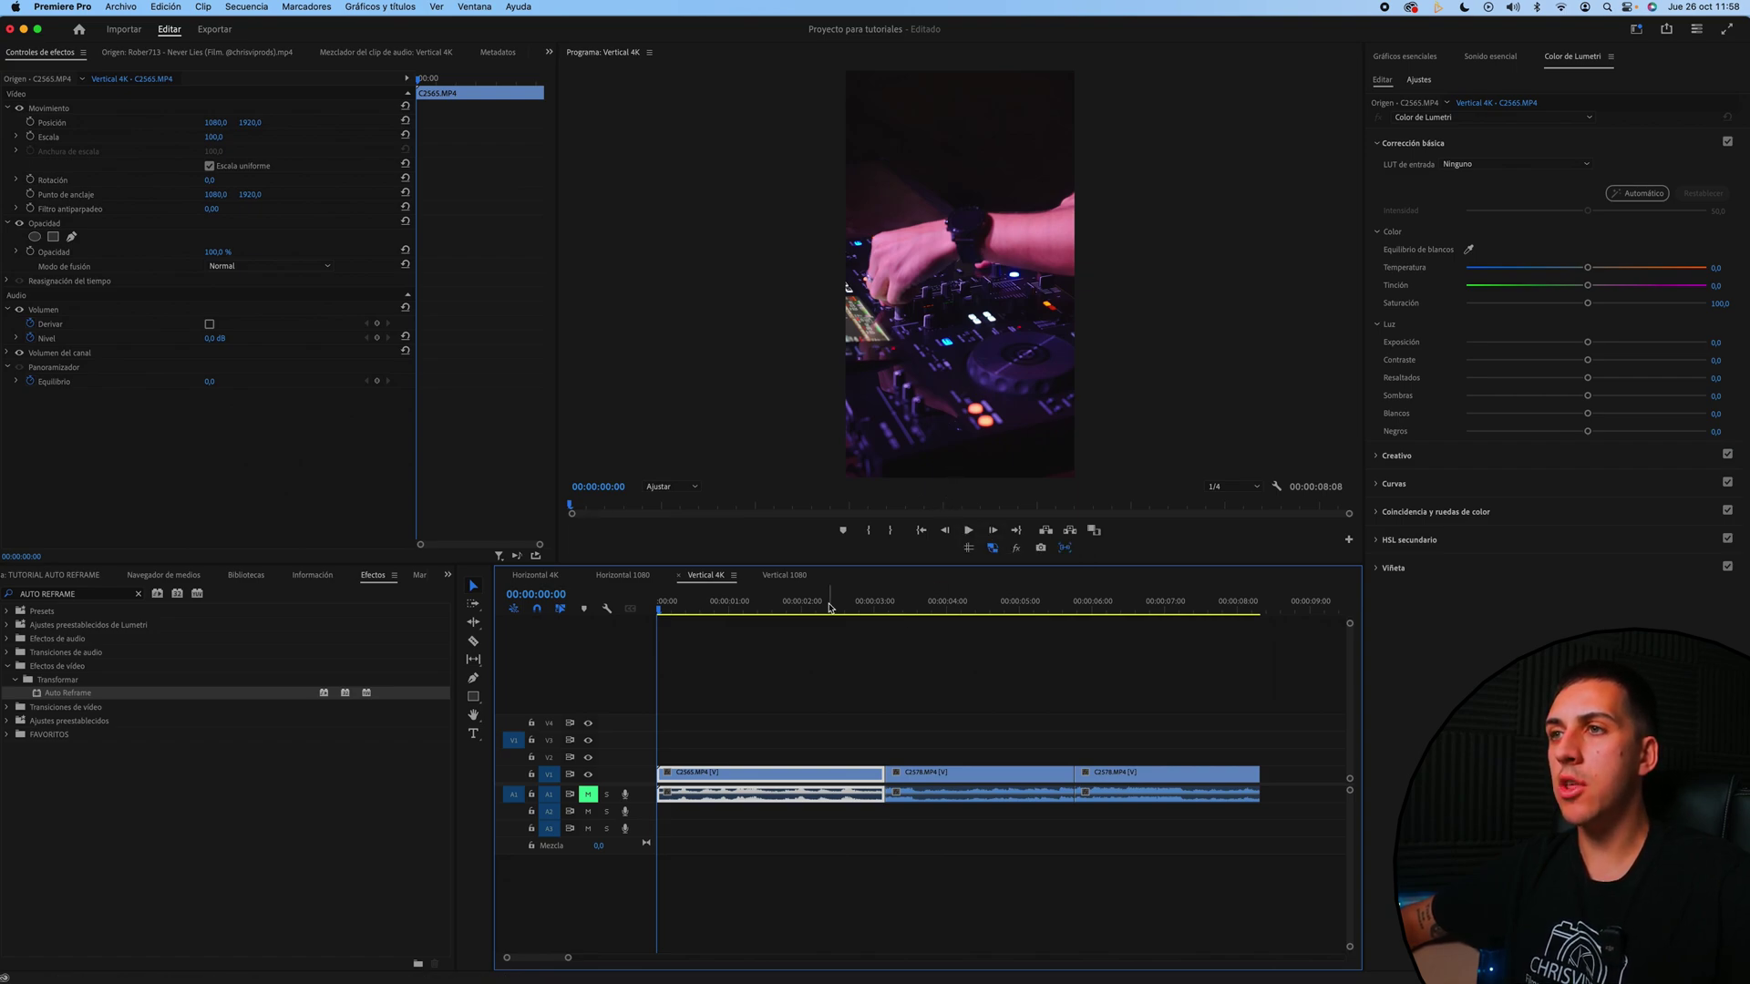
drag(793, 609, 928, 612)
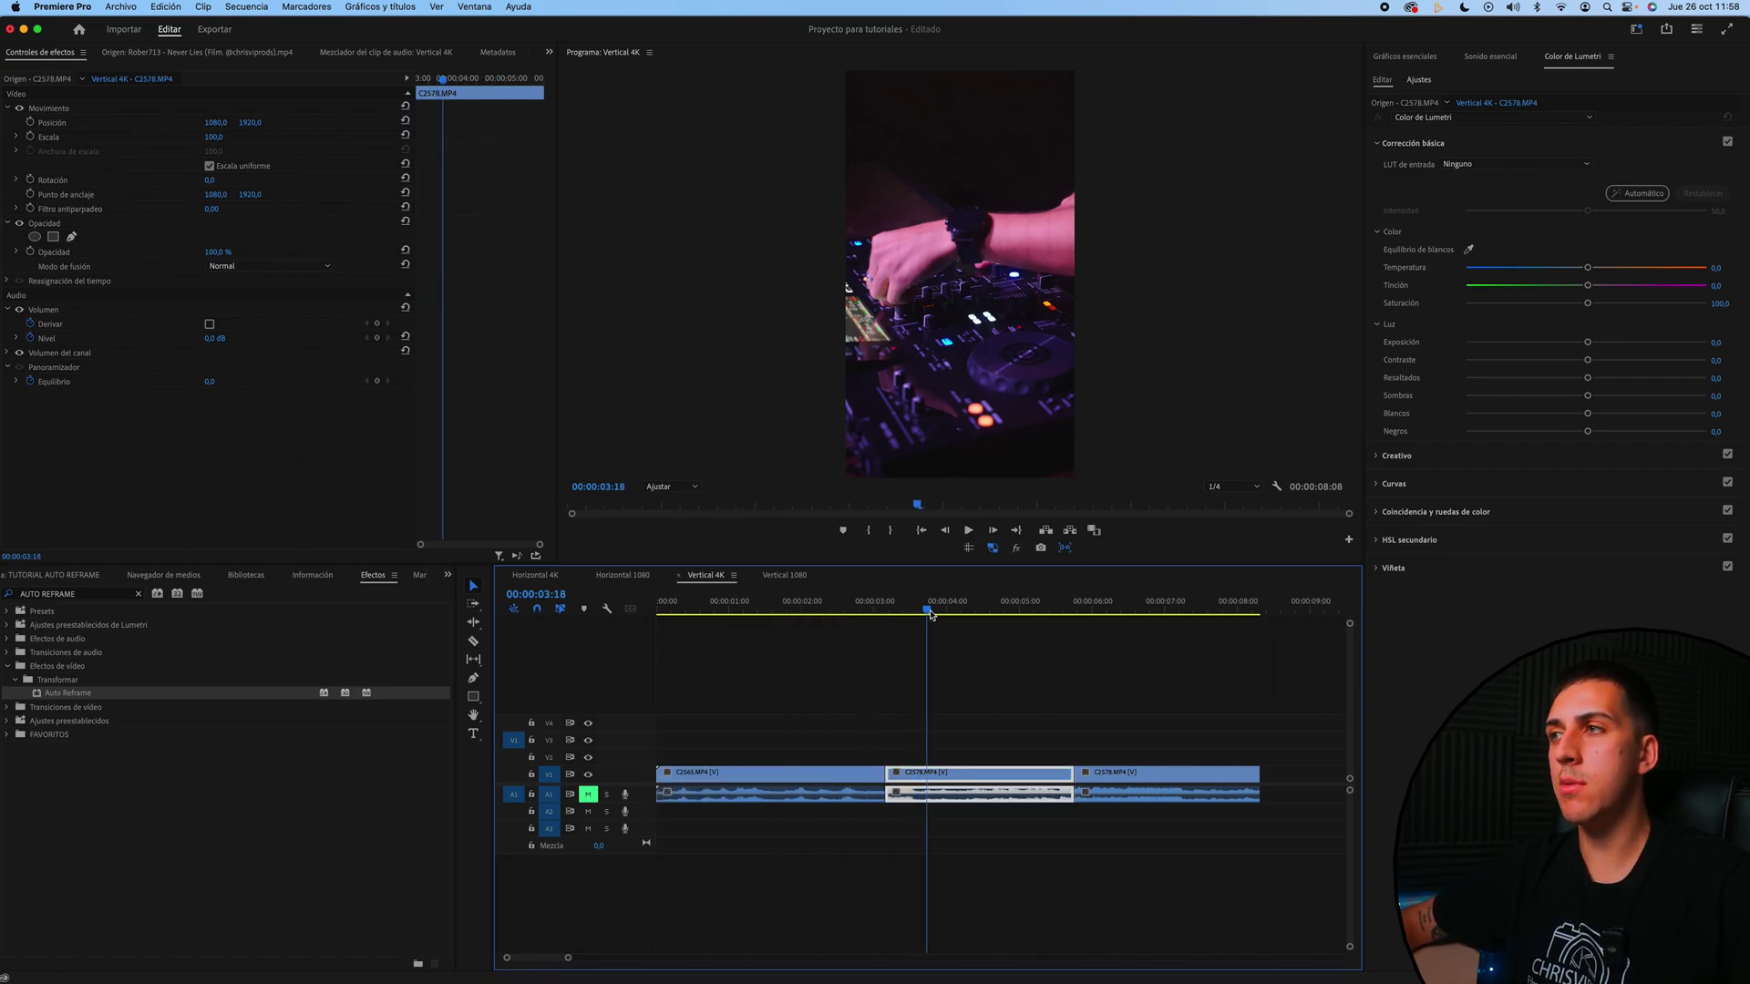
click(757, 609)
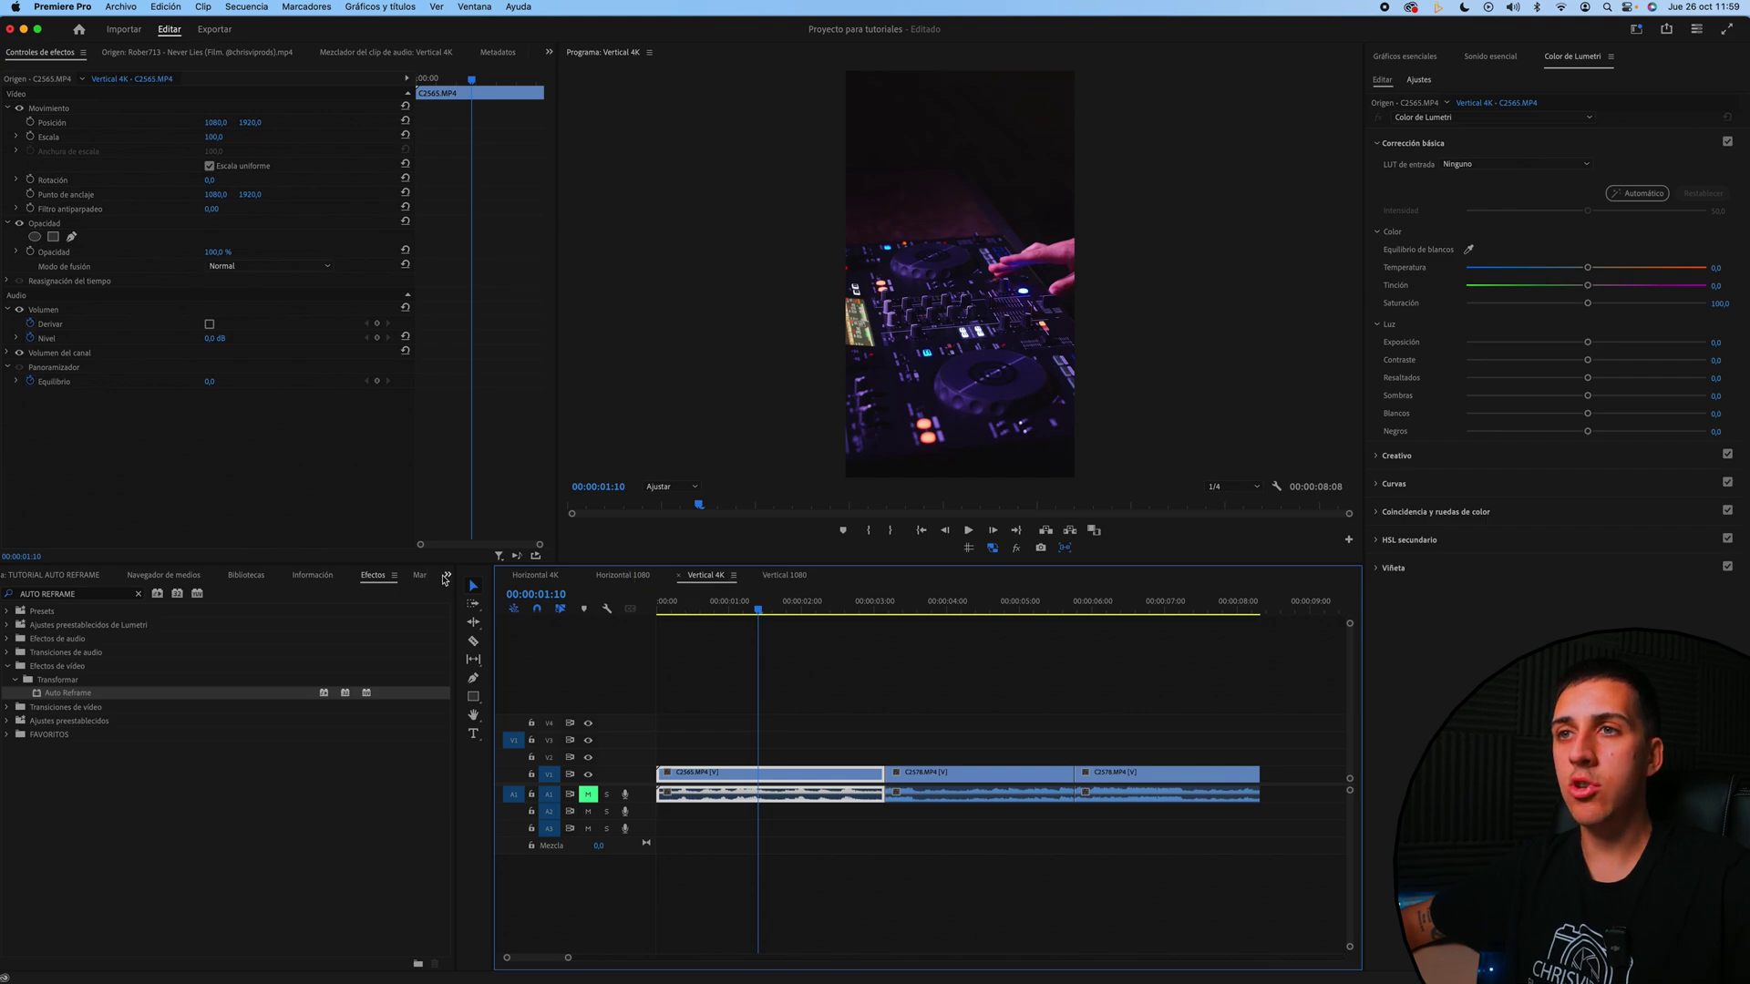
click(448, 575)
Start an Auto Reframe Sequence of Vertical 4K, keeping Cuadrada 1:1 and default motion tracking.
click(466, 591)
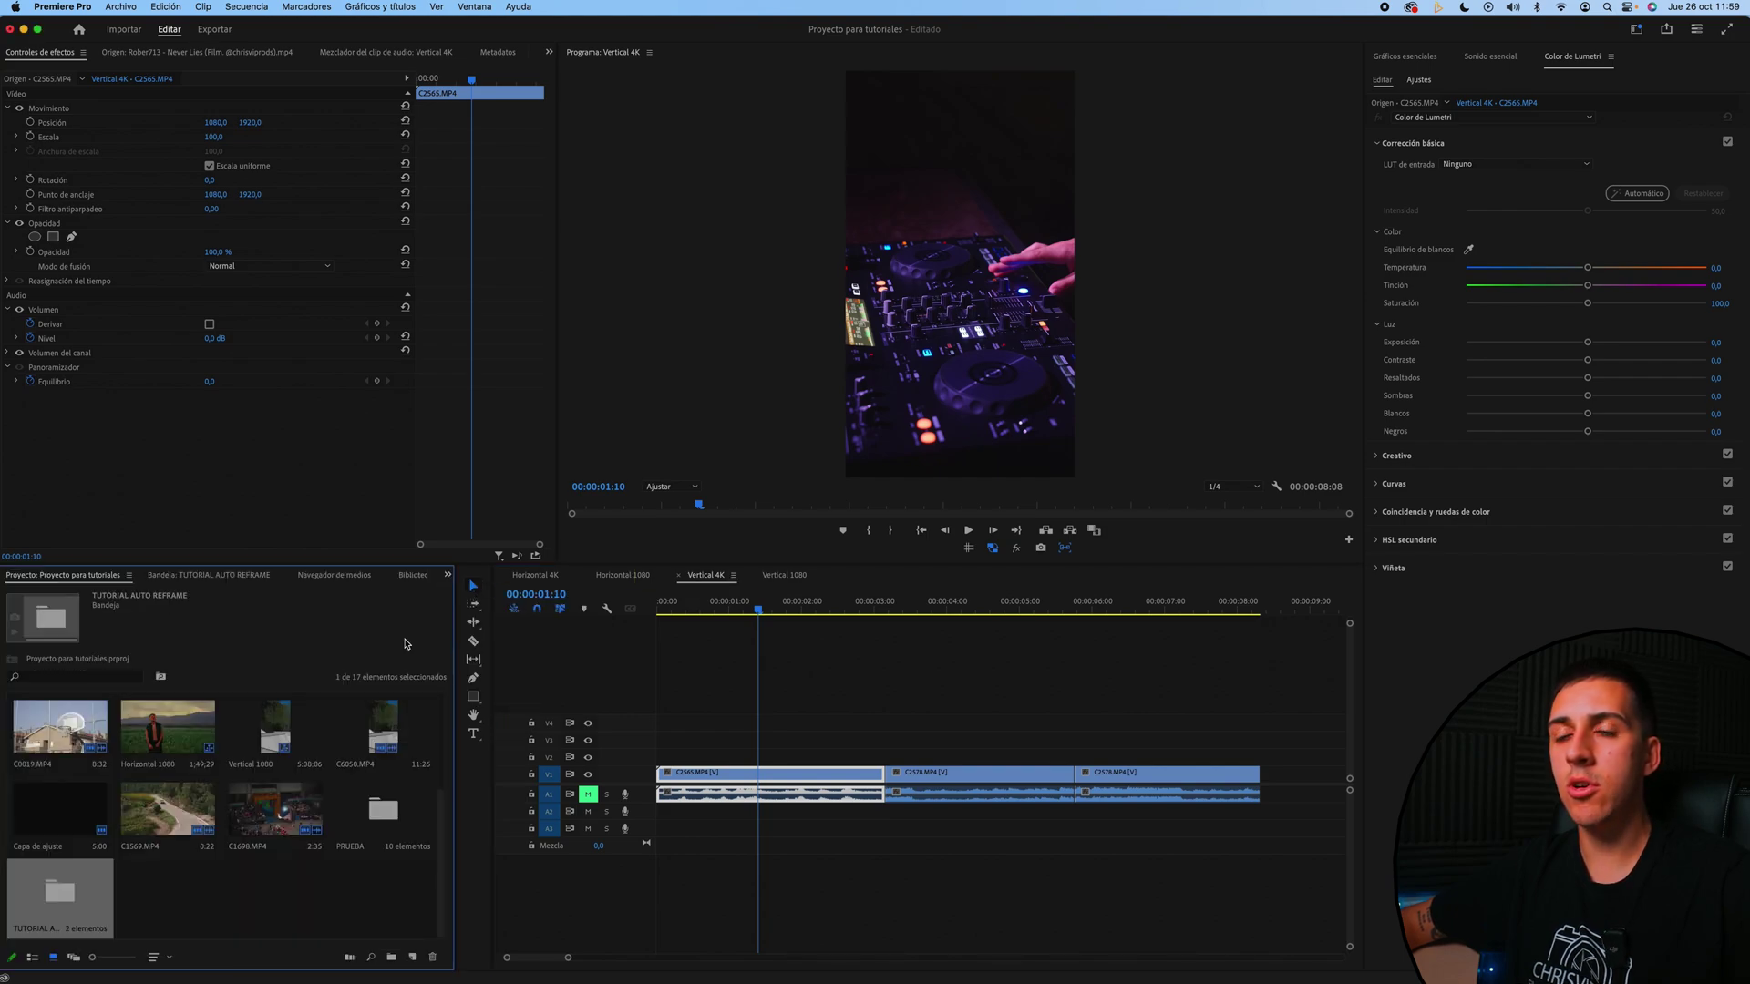
click(60, 747)
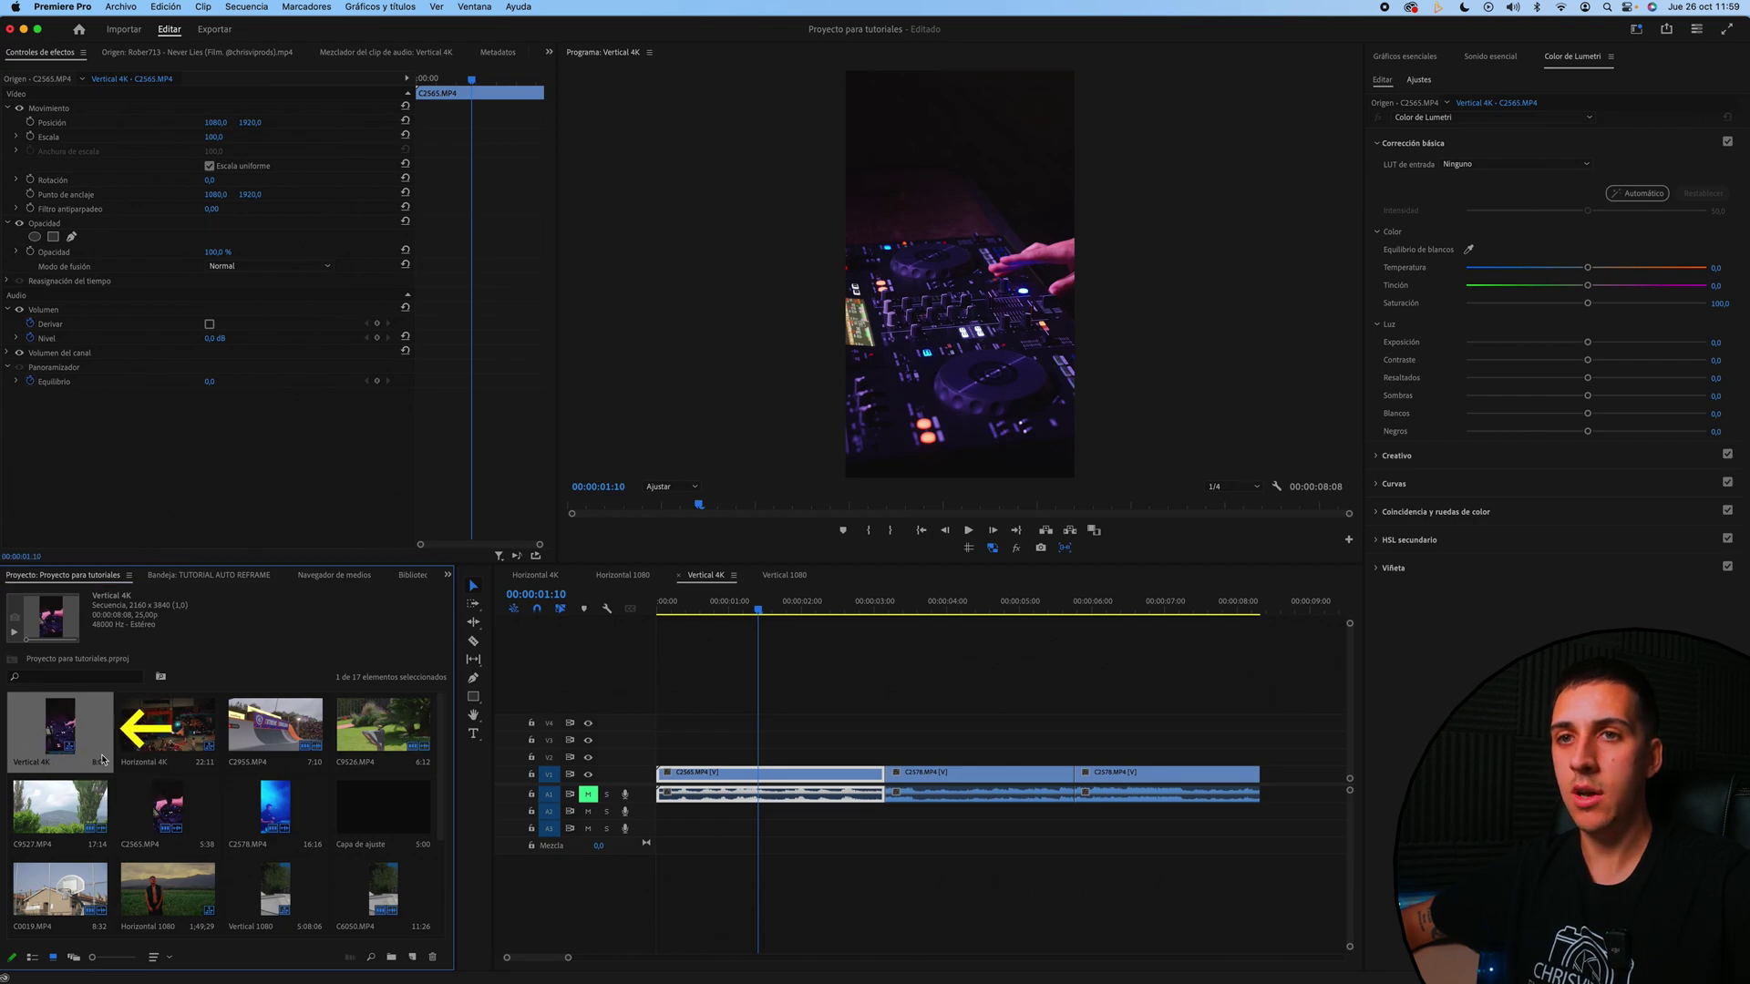
right_click(63, 724)
mouse_move(93, 726)
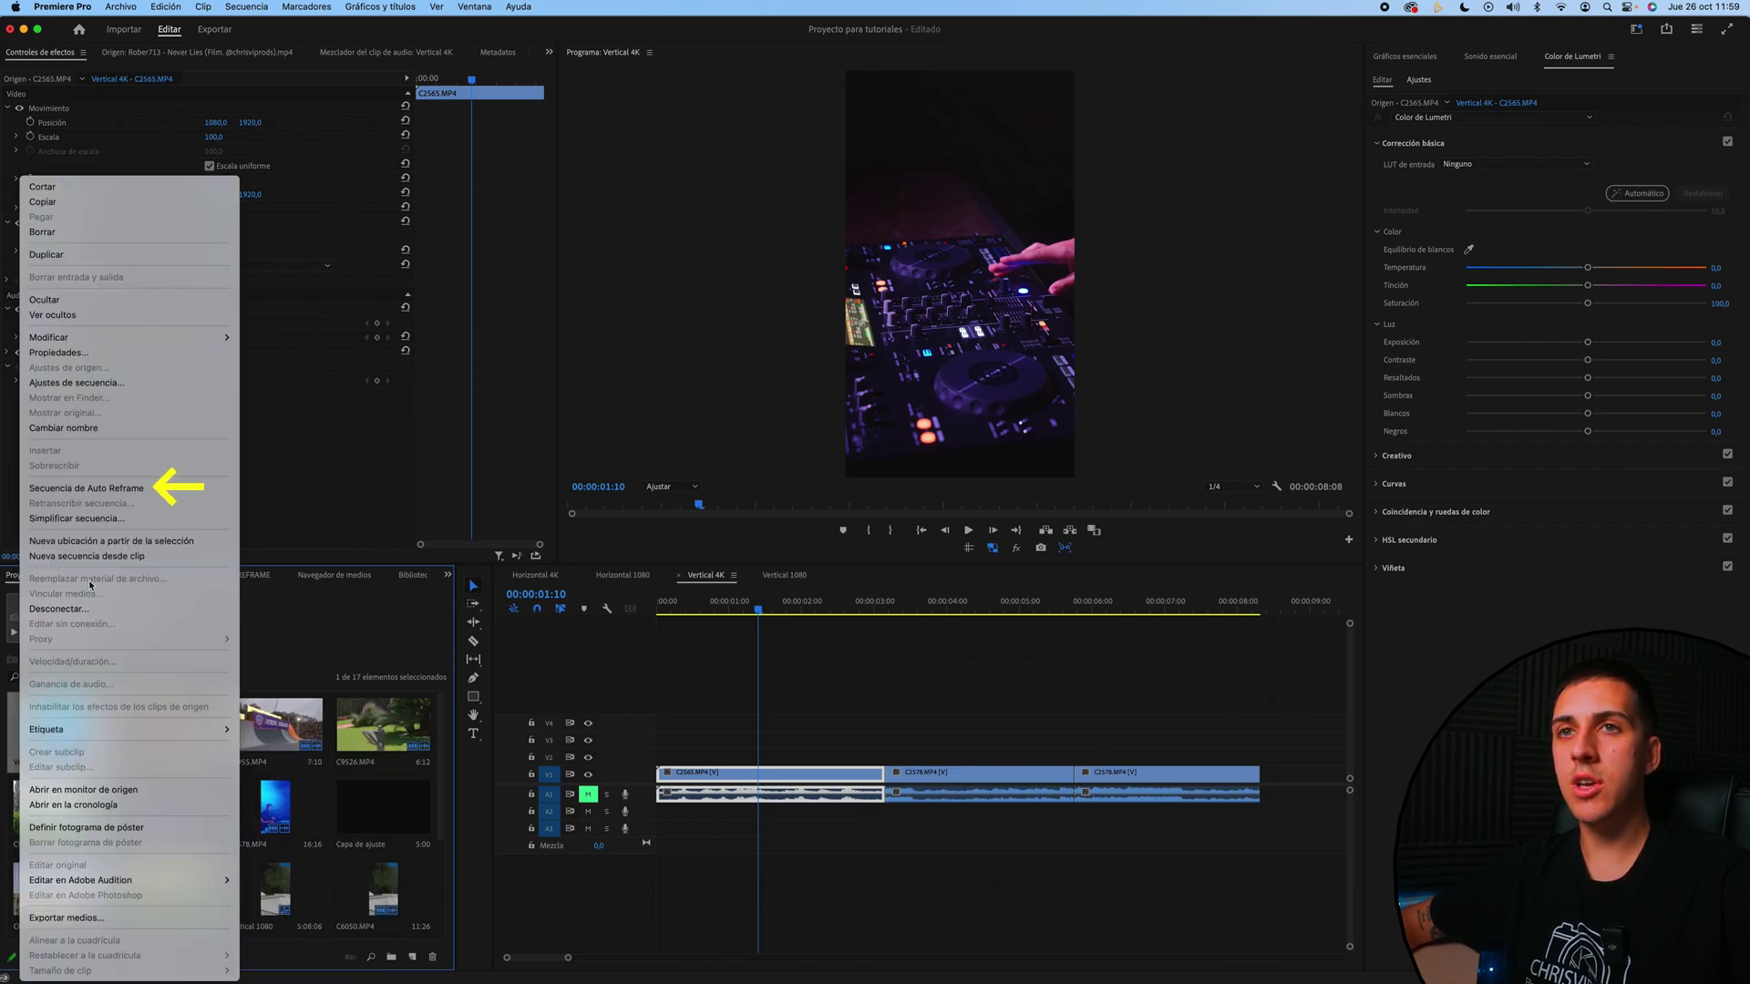
click(76, 495)
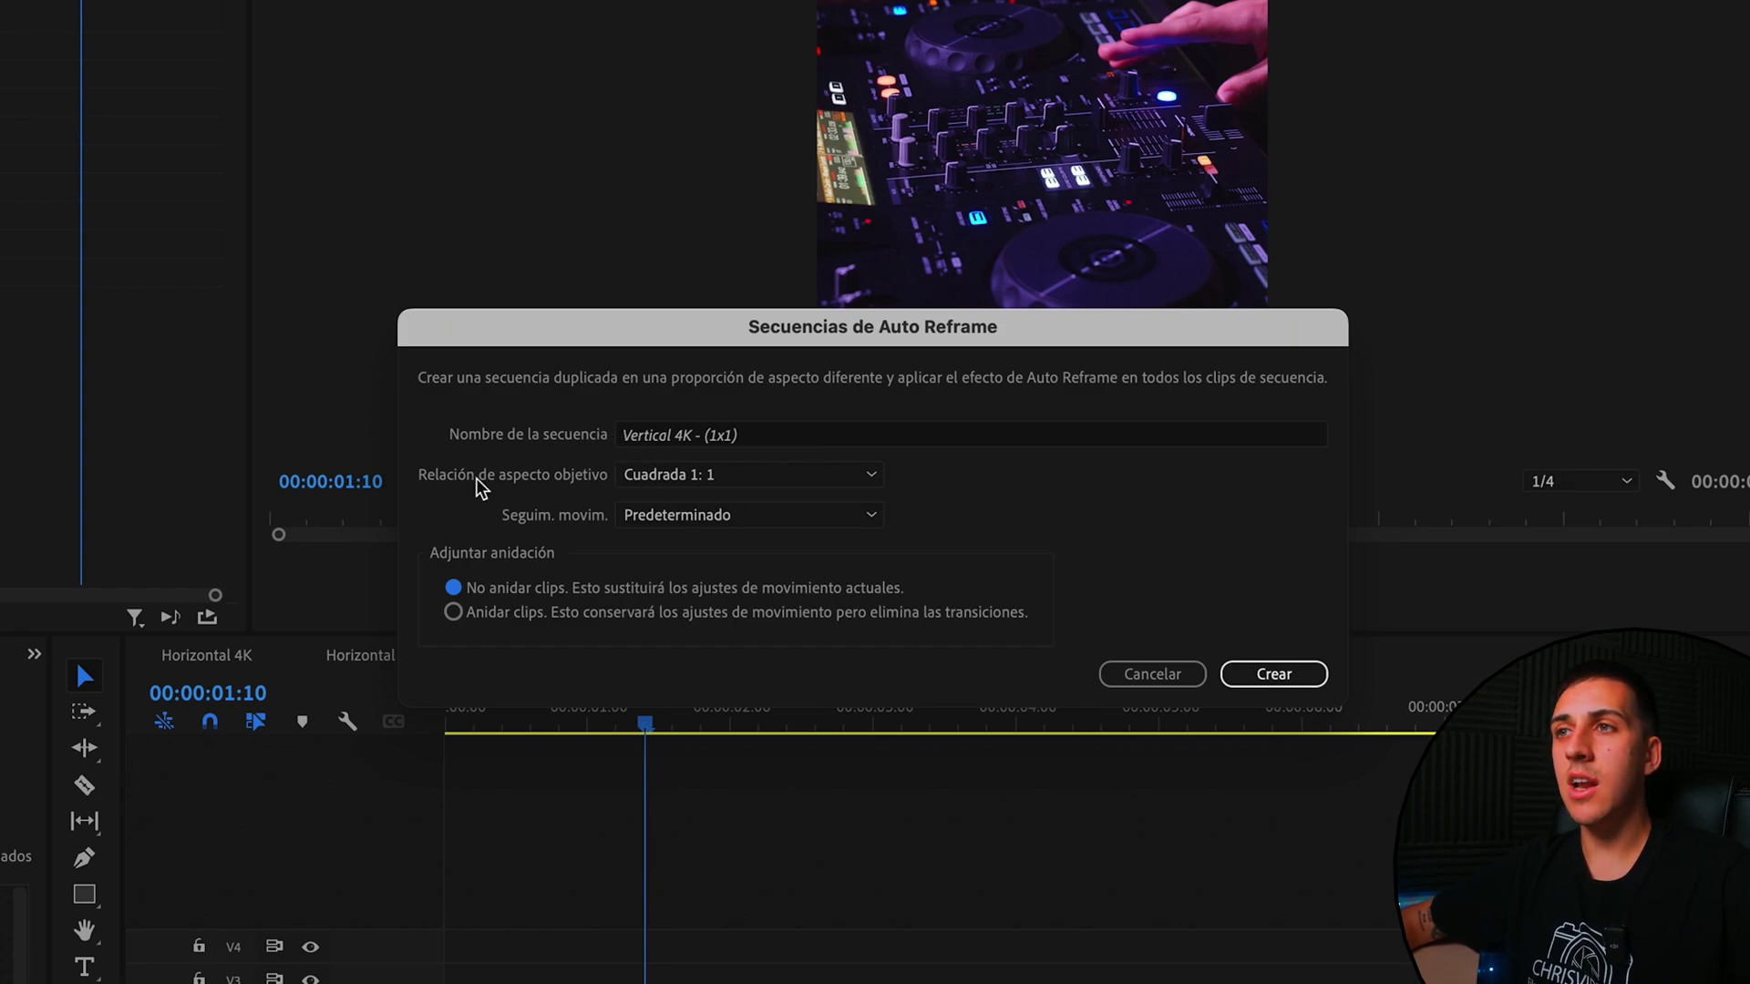
click(872, 478)
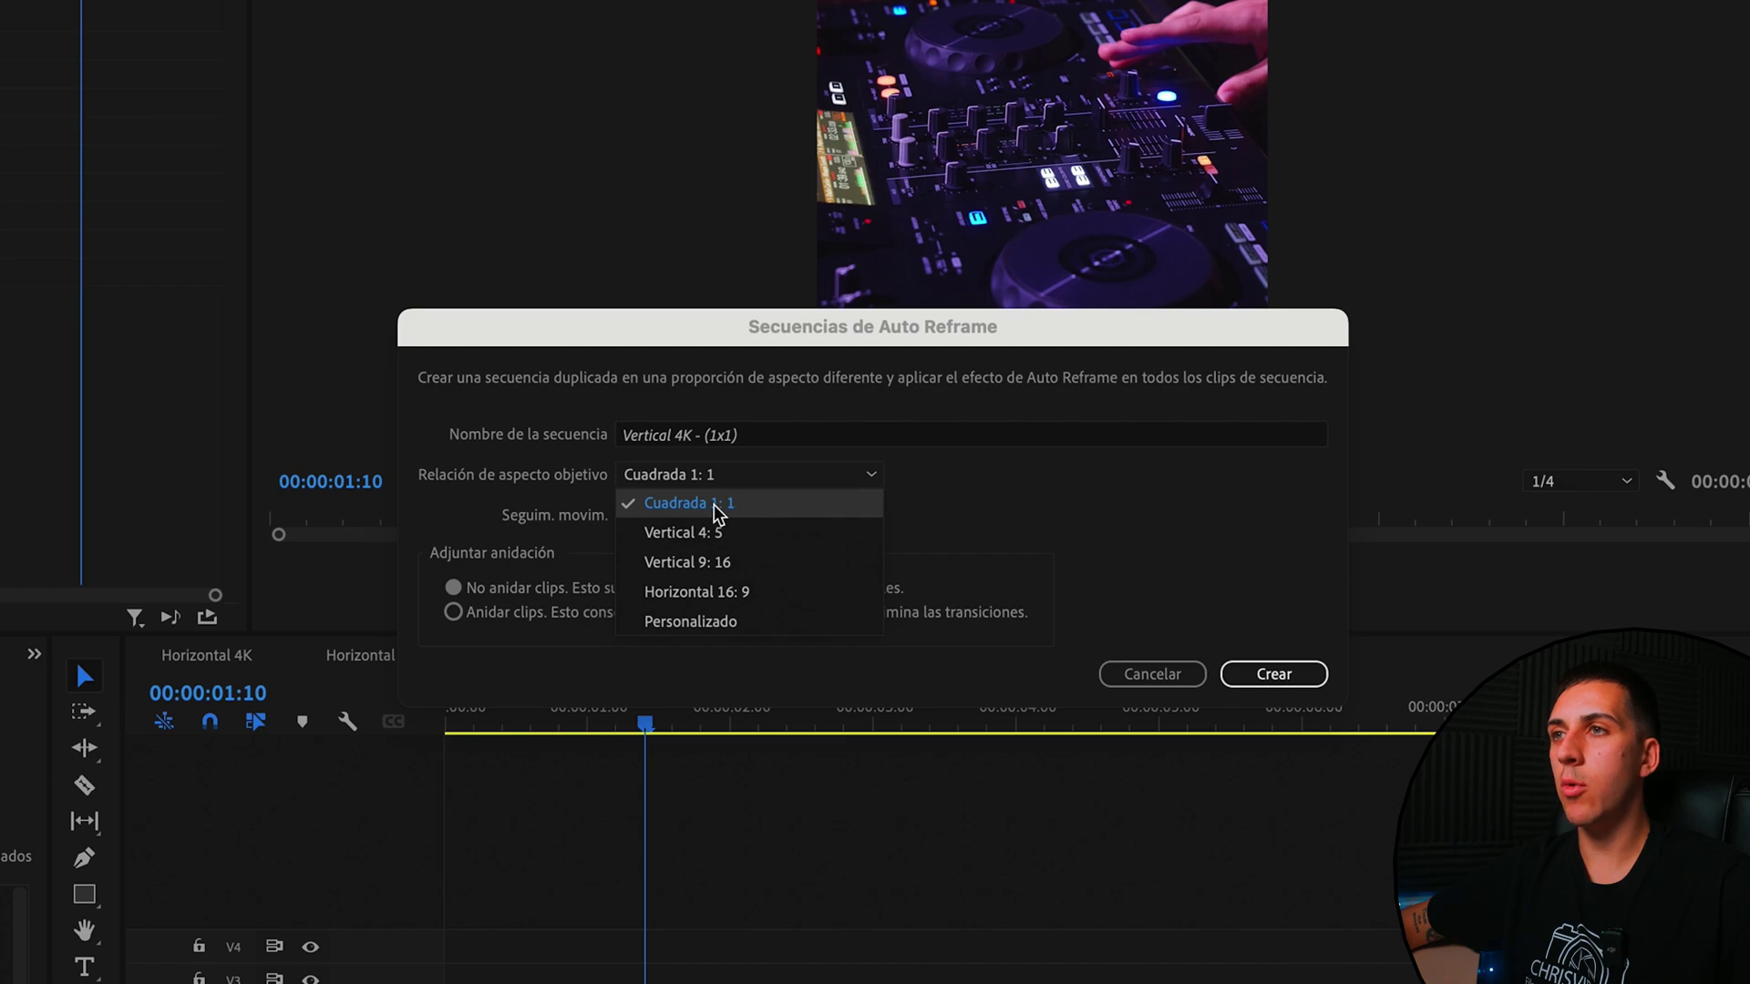
click(683, 506)
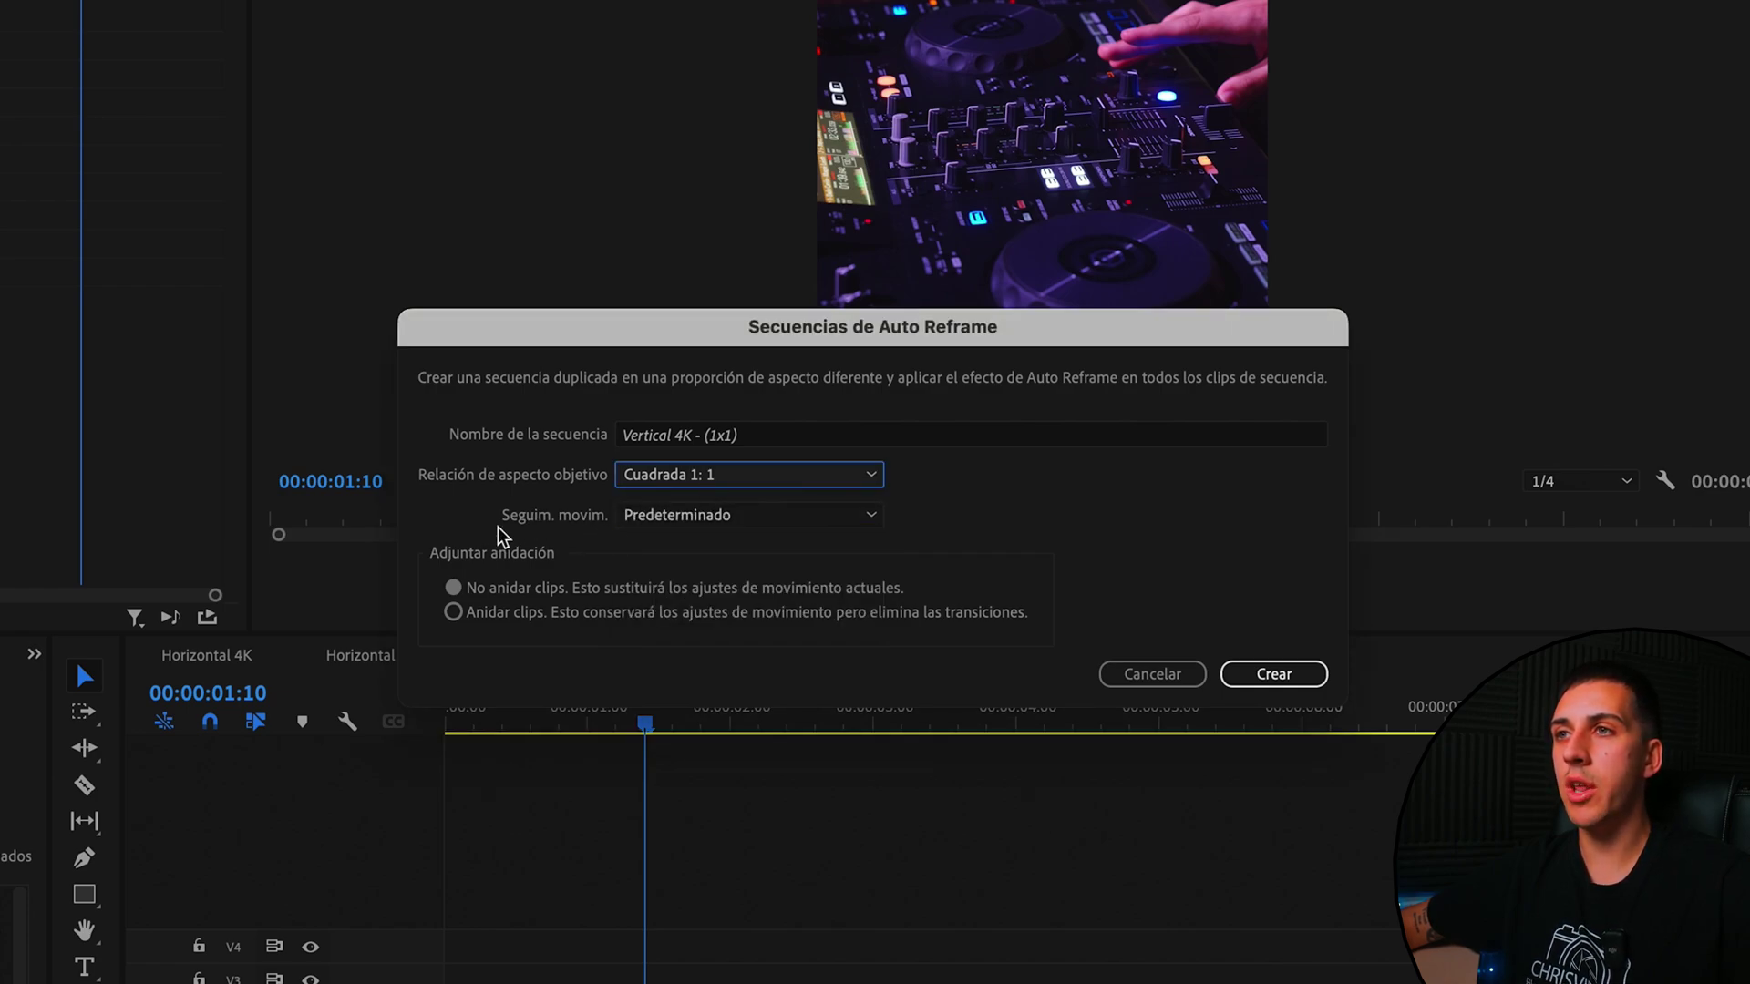
click(670, 518)
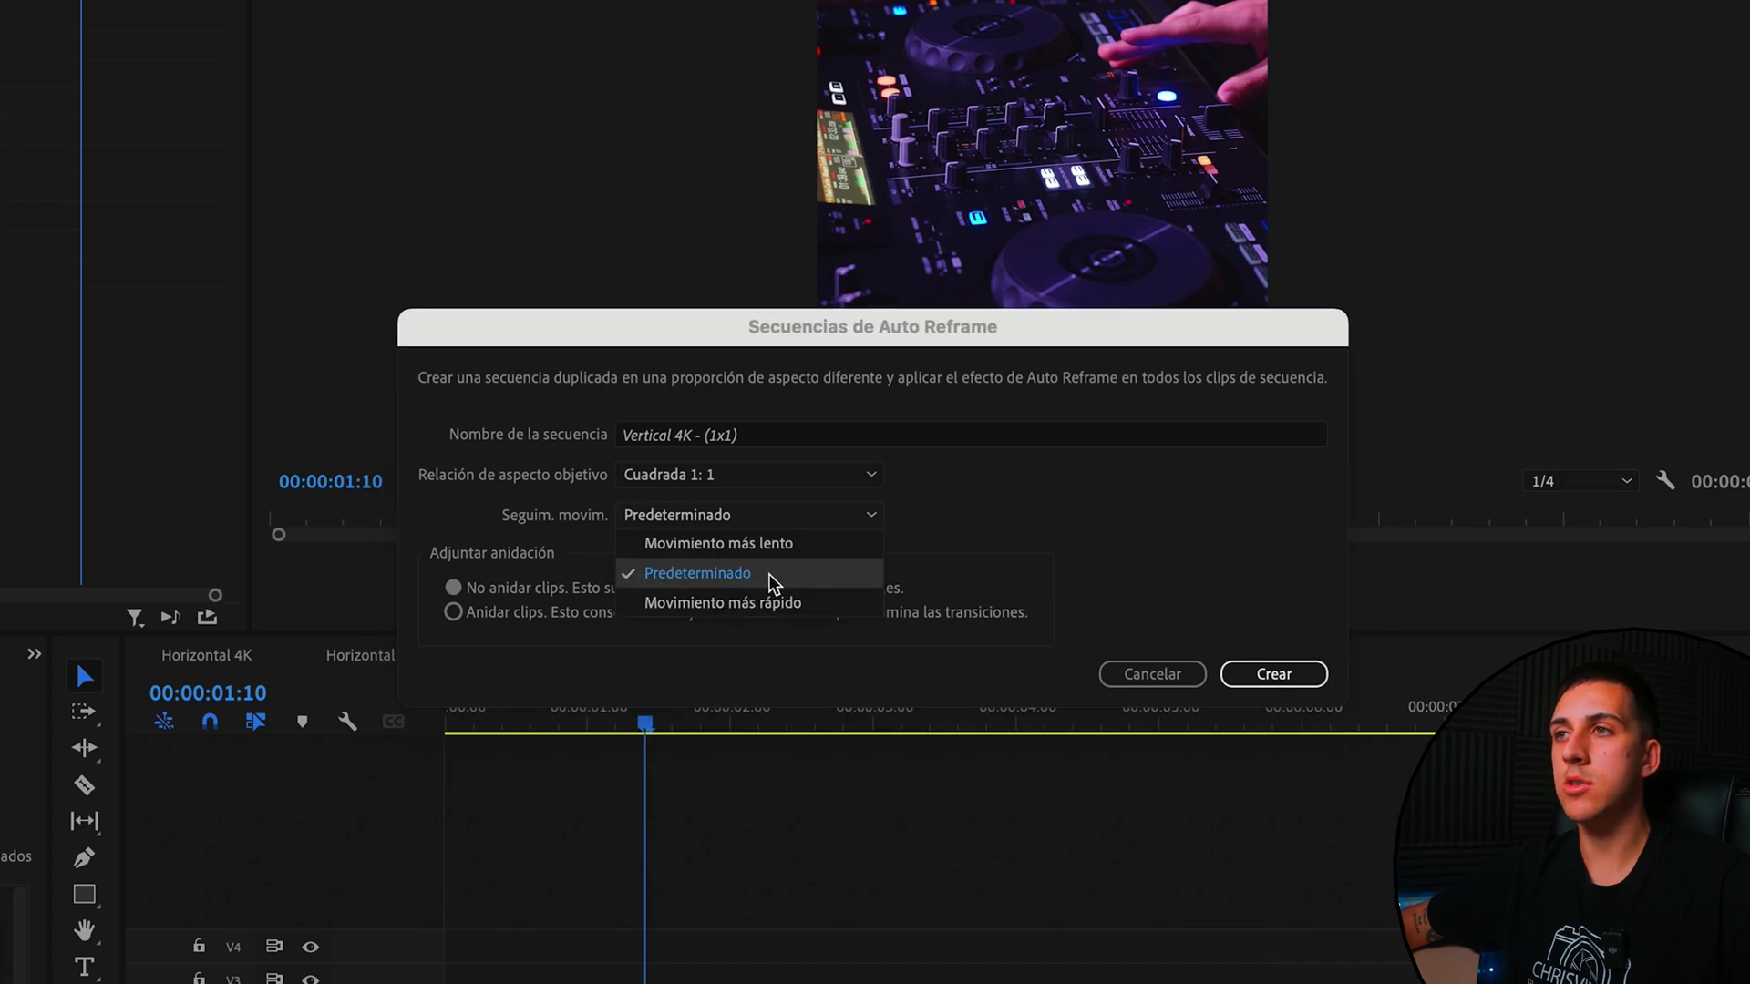
click(722, 583)
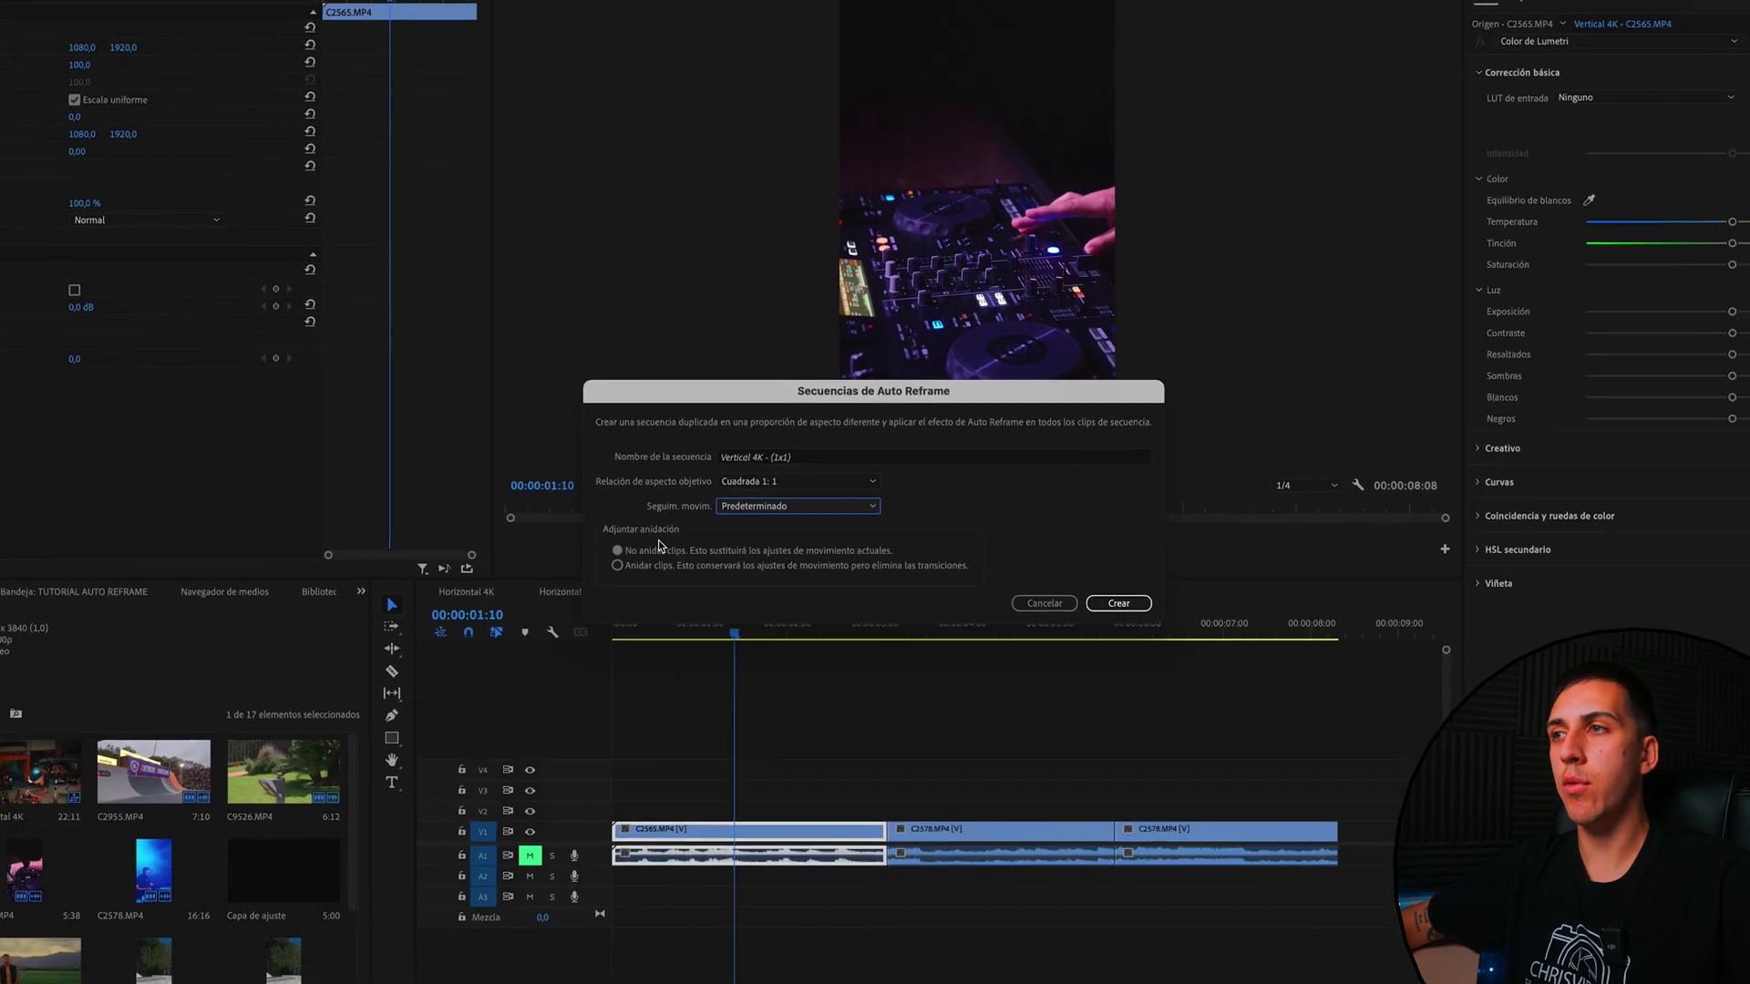
click(1065, 587)
Create the Vertical 4K - (1x1) sequence and play it back from the second clip.
click(1064, 588)
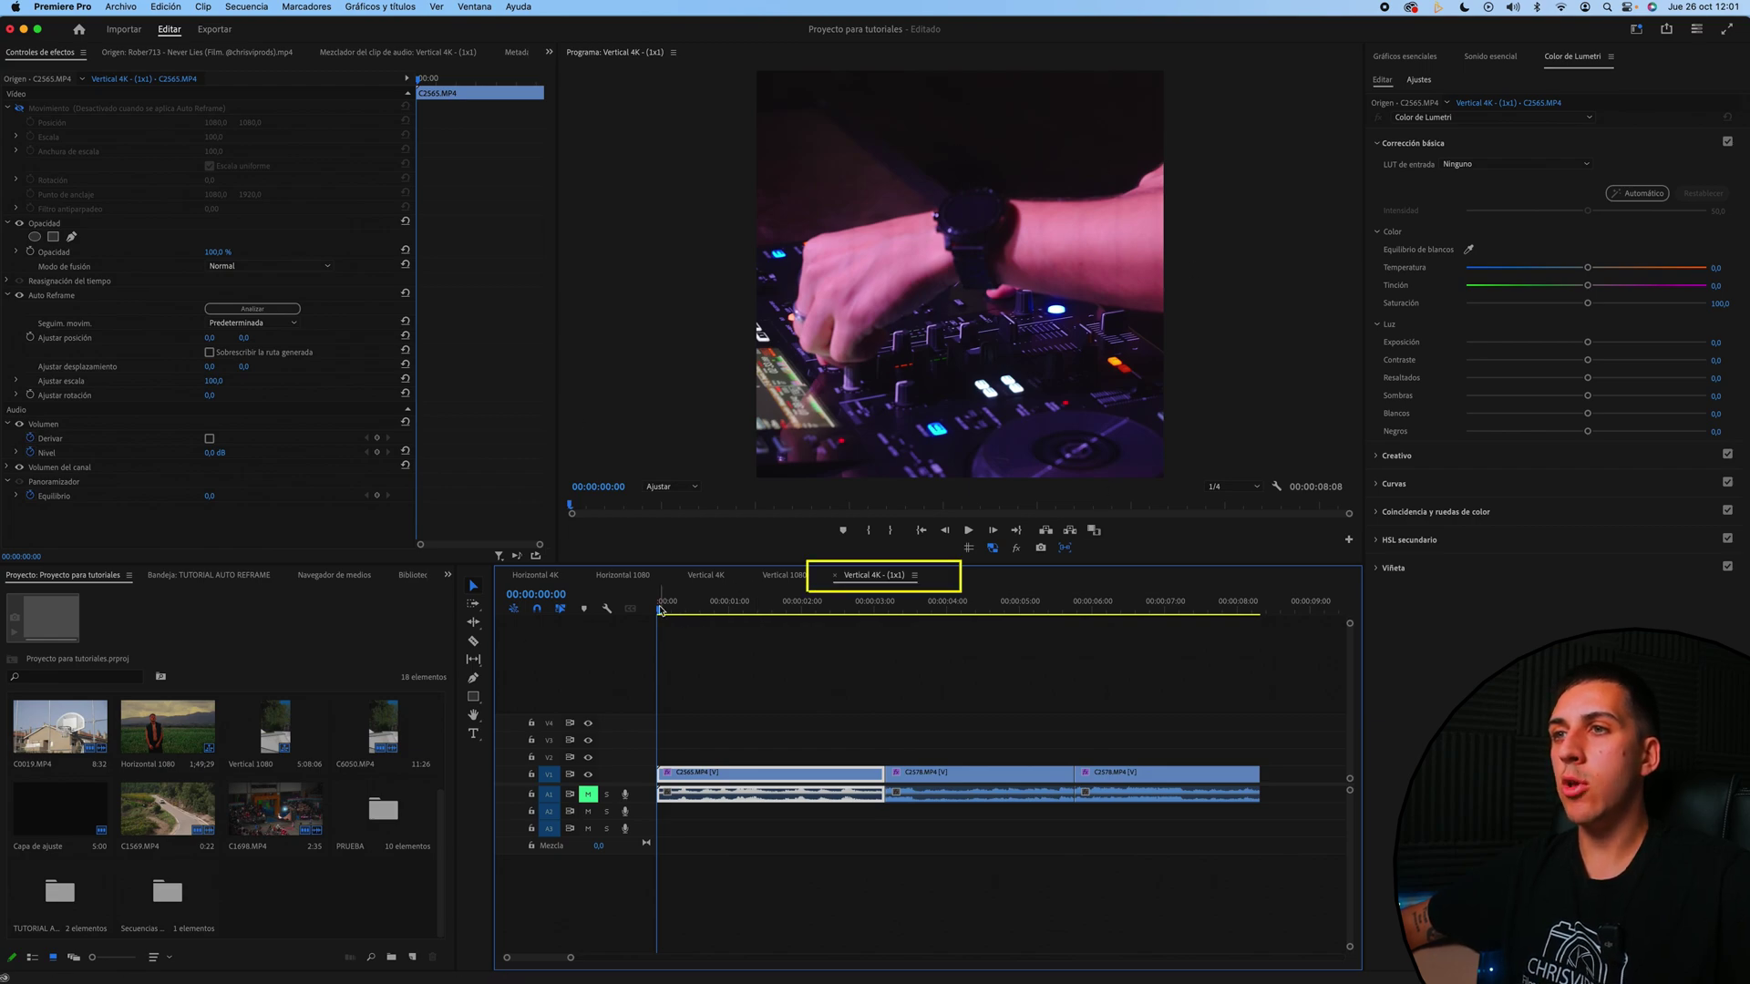
drag(662, 610, 941, 610)
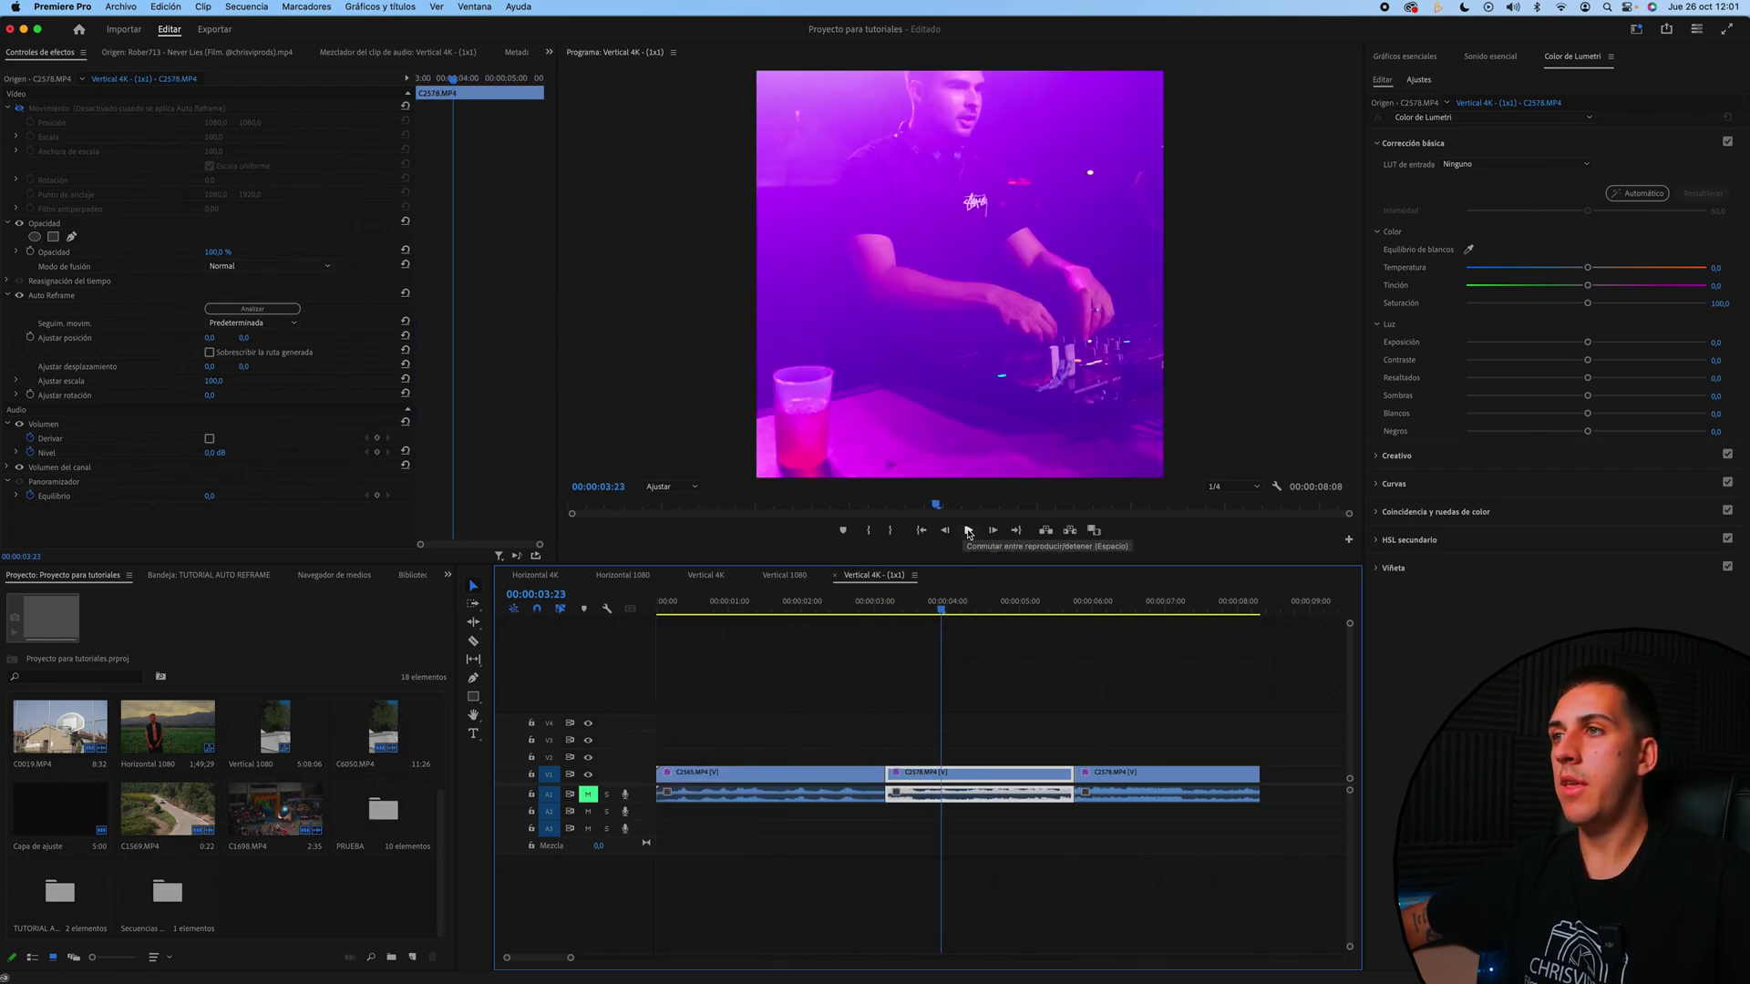
click(968, 530)
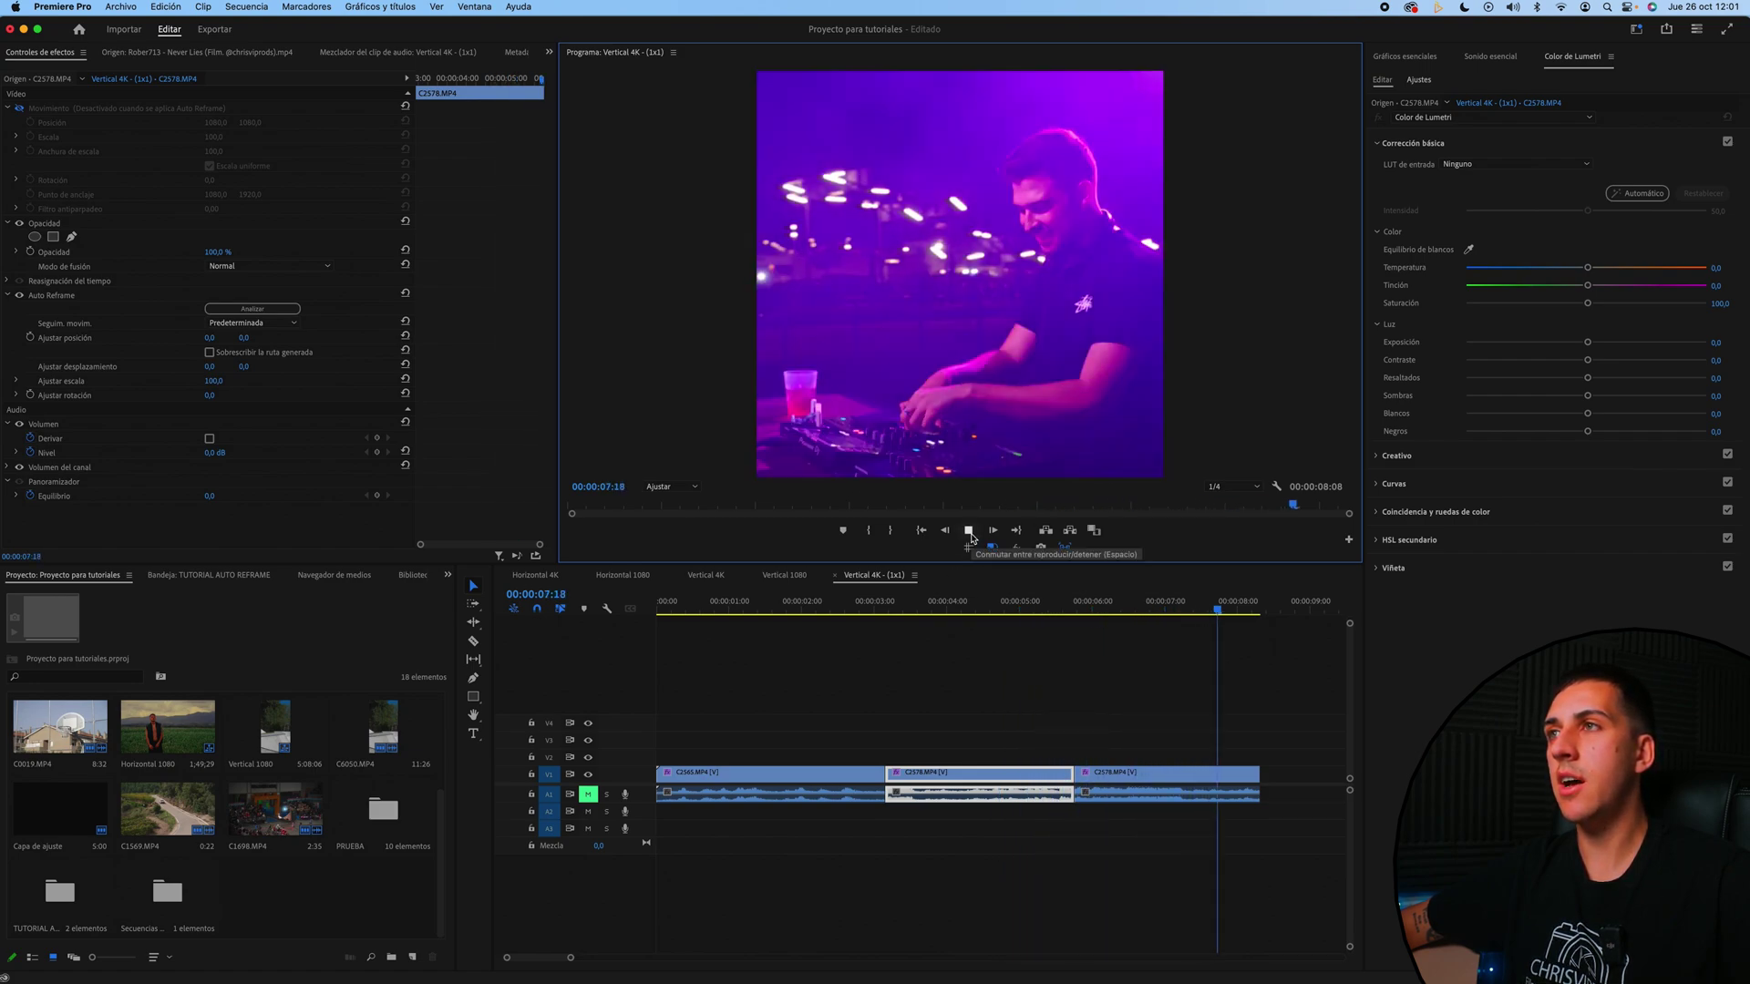
click(971, 537)
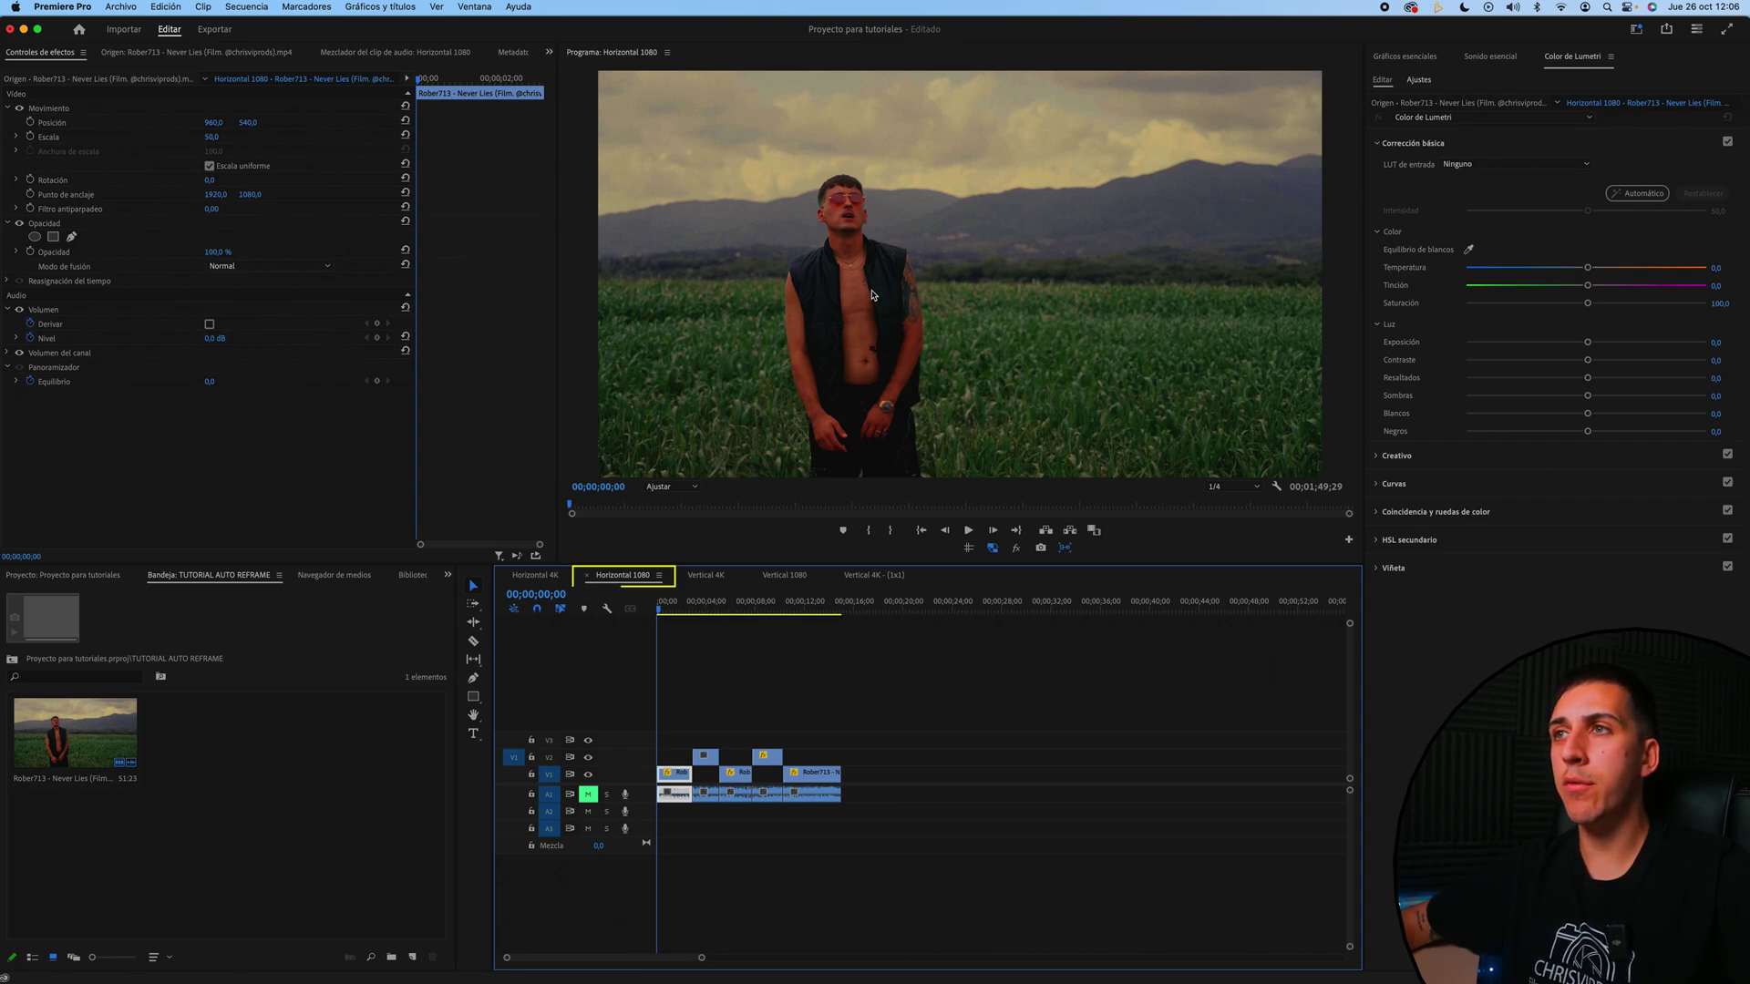
Confirm Horizontal 1080 is 1920×1080 and scrub through its clips to the 00;00;09;07 close-up.
click(246, 7)
click(273, 27)
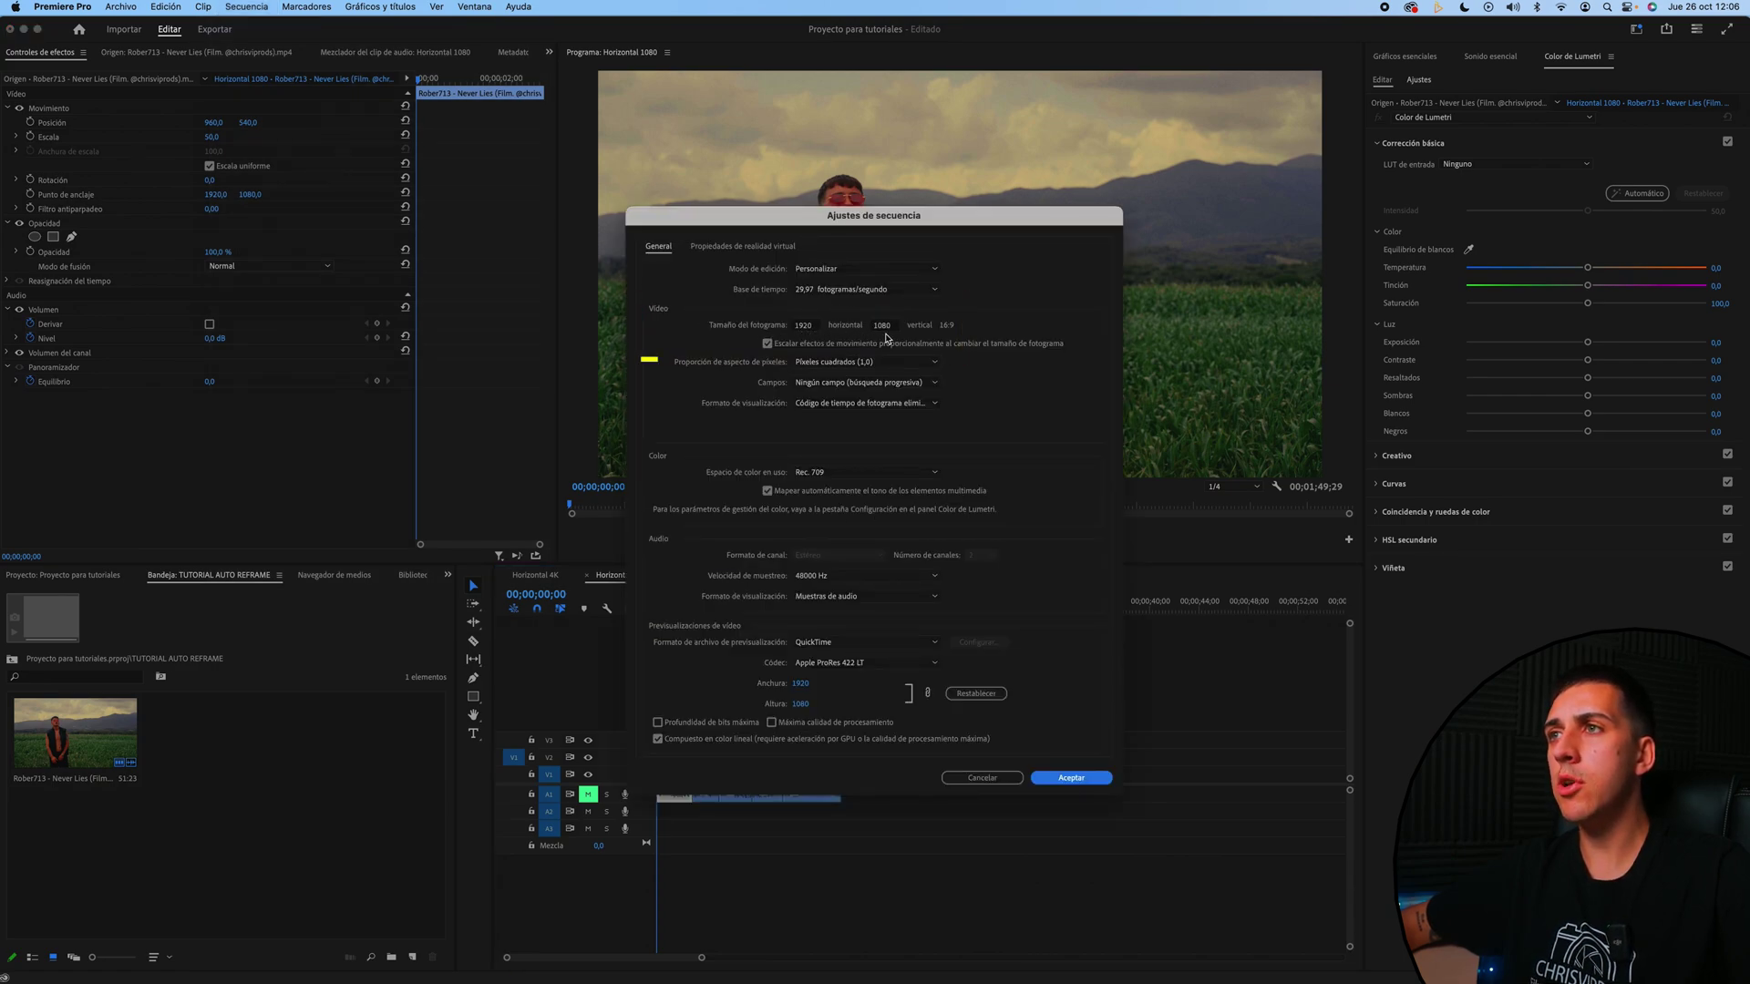
click(1071, 777)
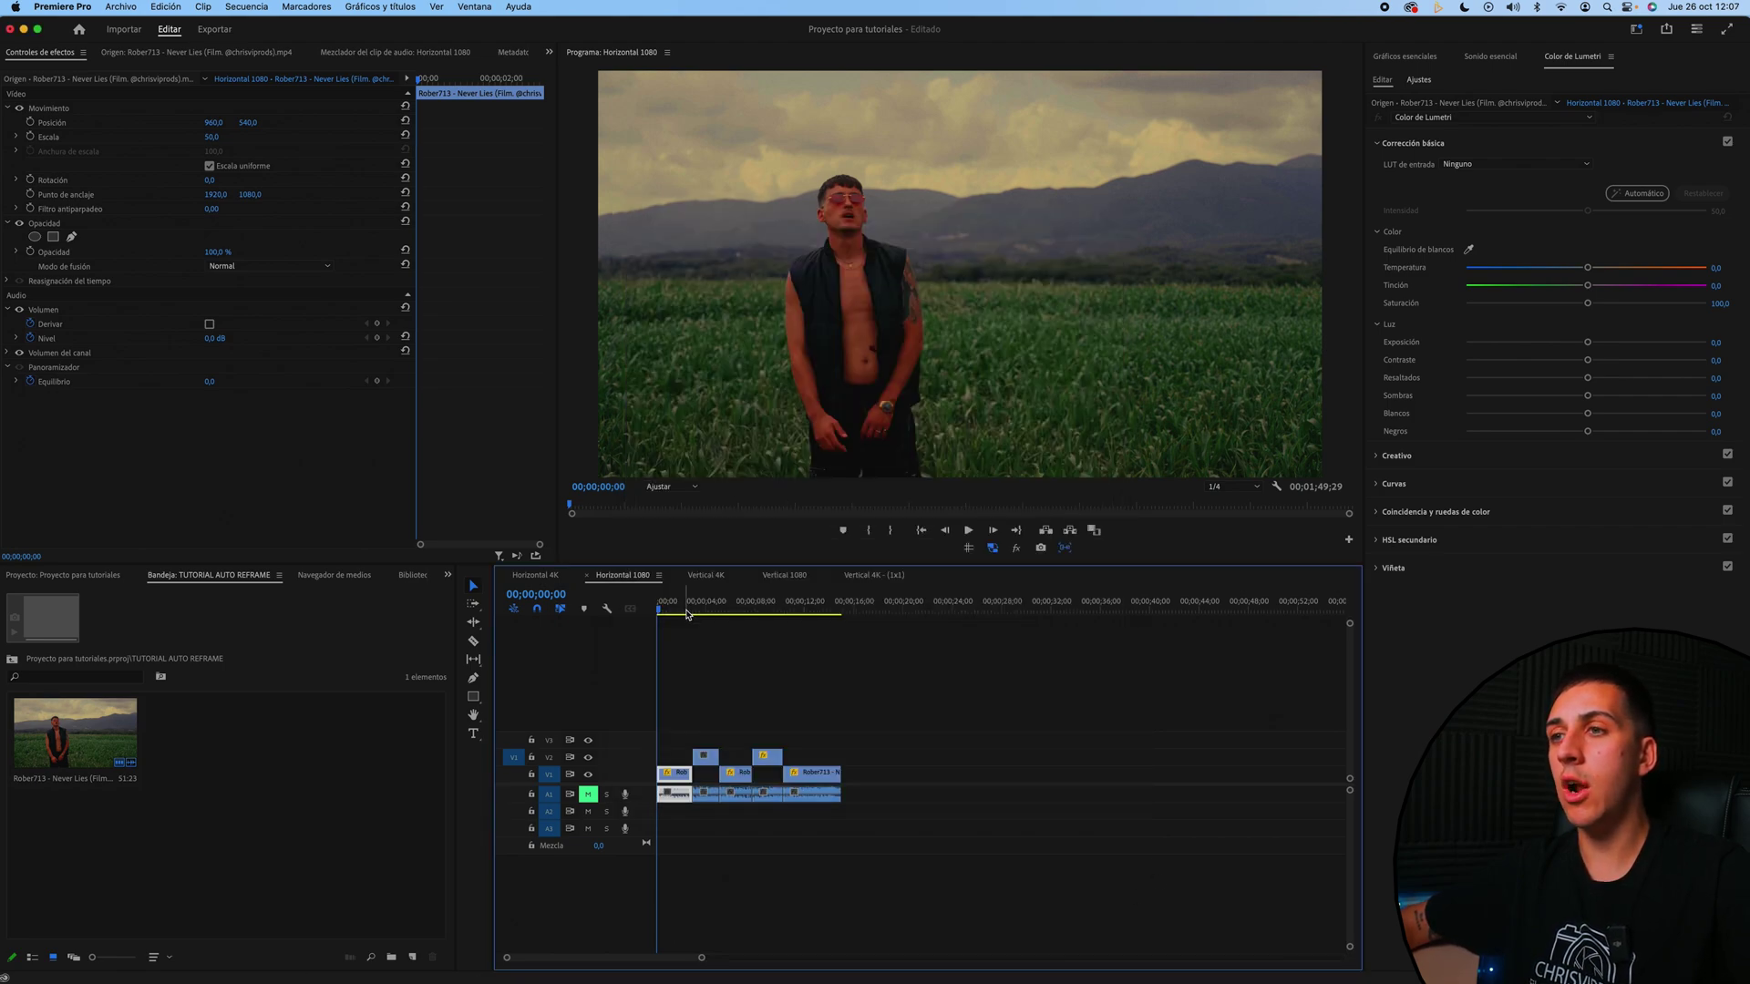
drag(687, 610, 706, 609)
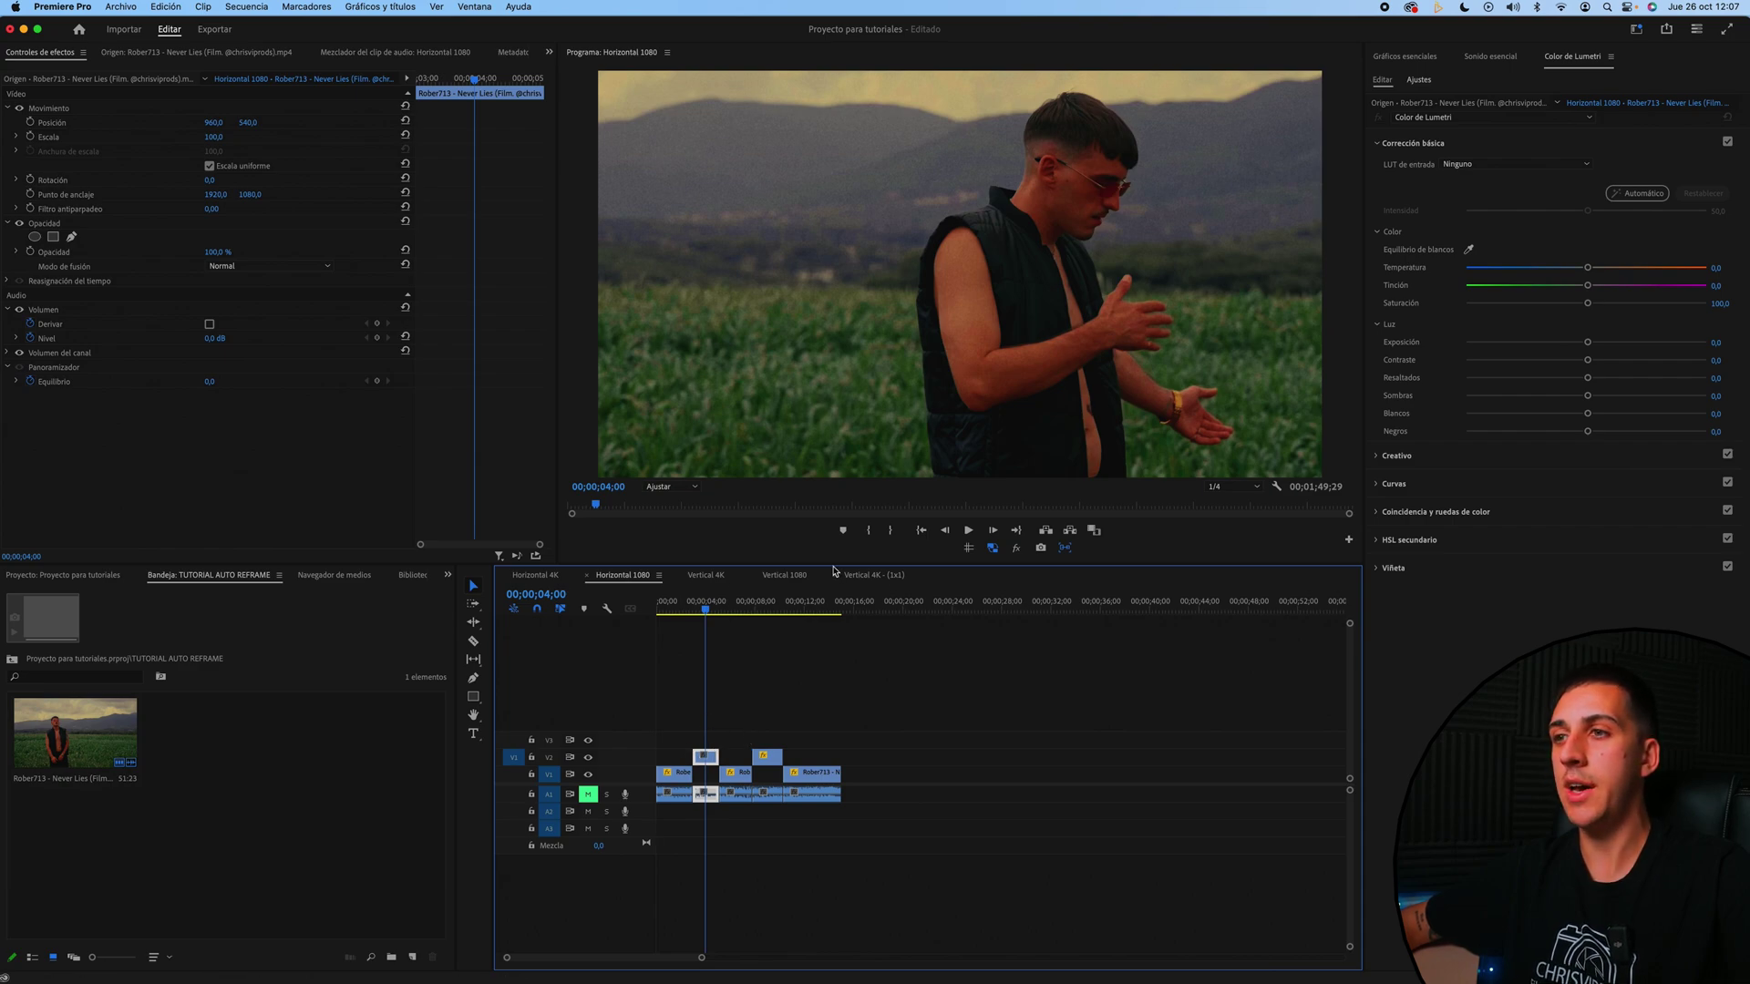
key(Down)
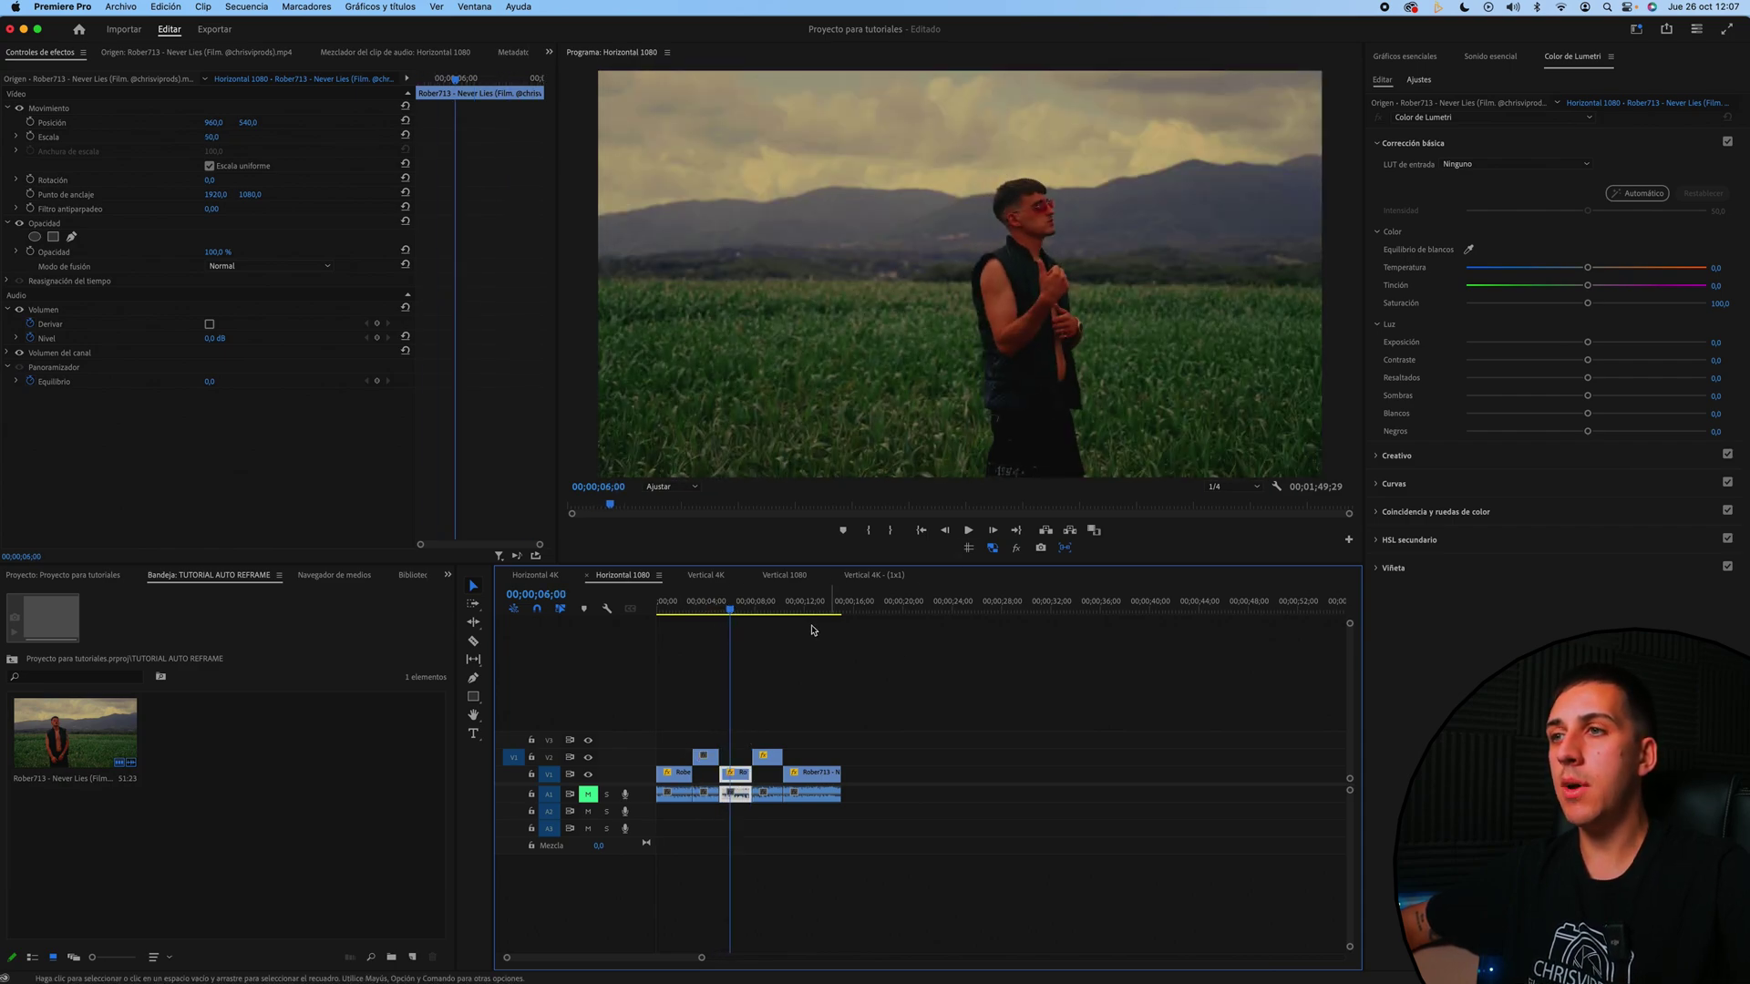
drag(761, 610, 772, 627)
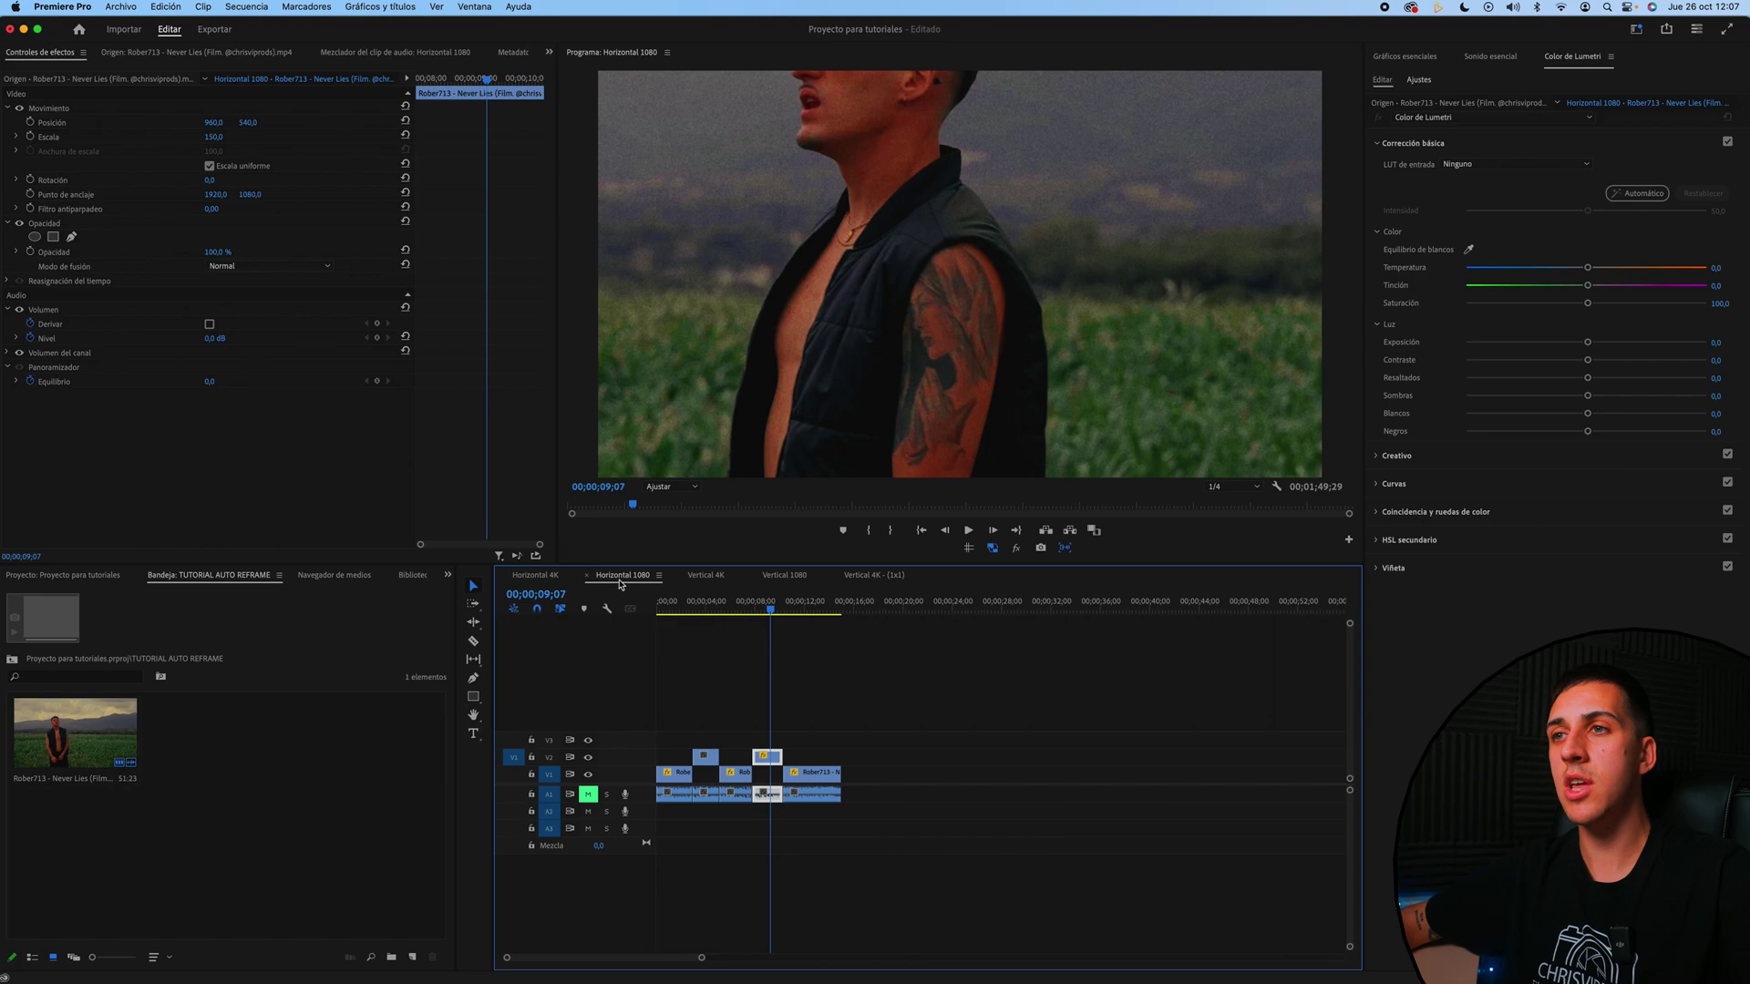
Show the full project panel and select the Horizontal 1080 sequence.
click(608, 583)
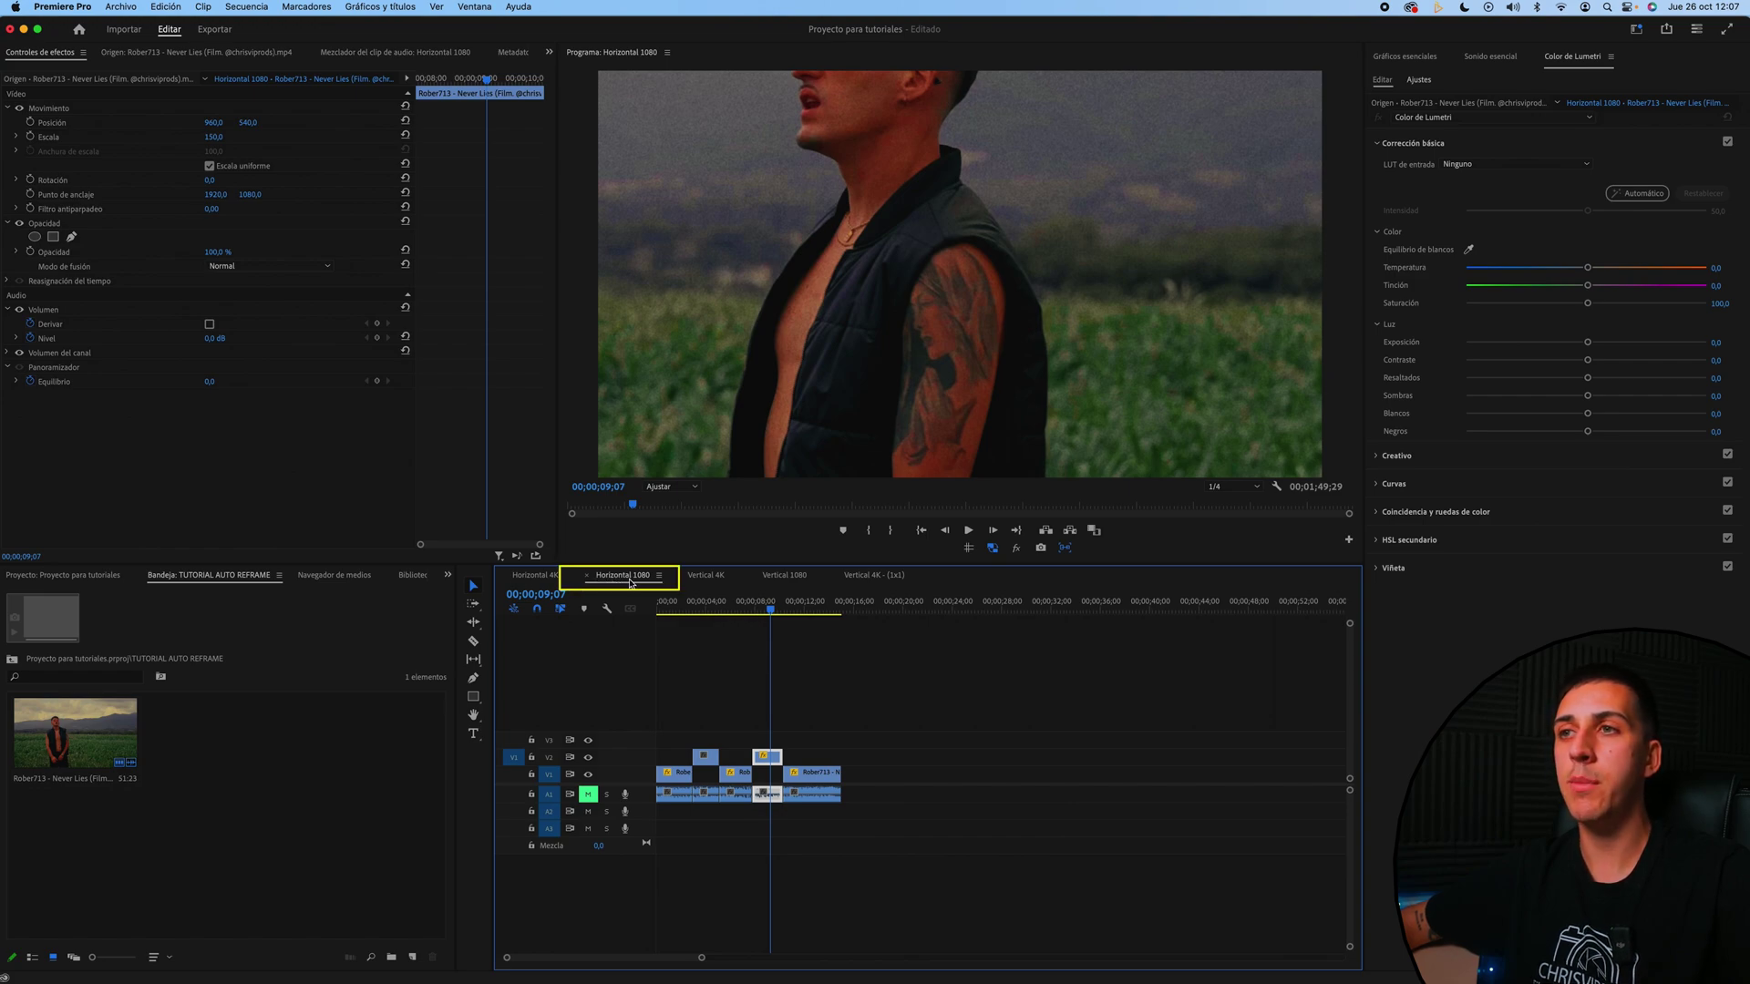
click(447, 574)
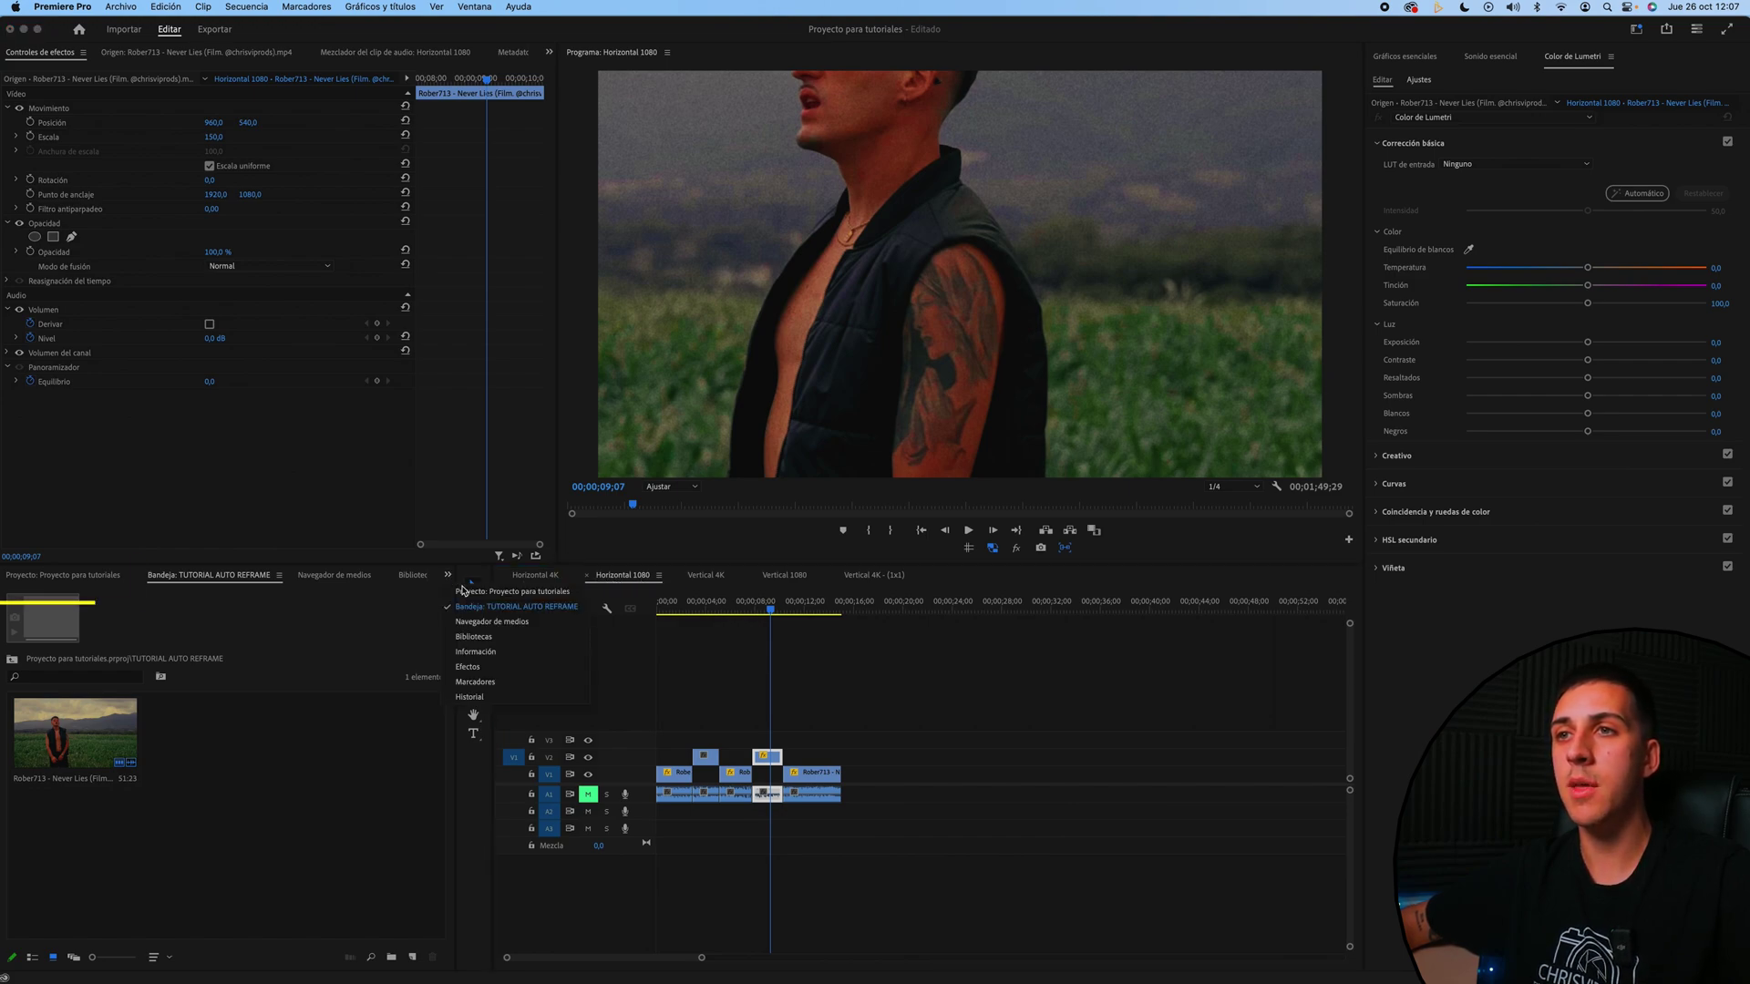
click(492, 590)
click(151, 743)
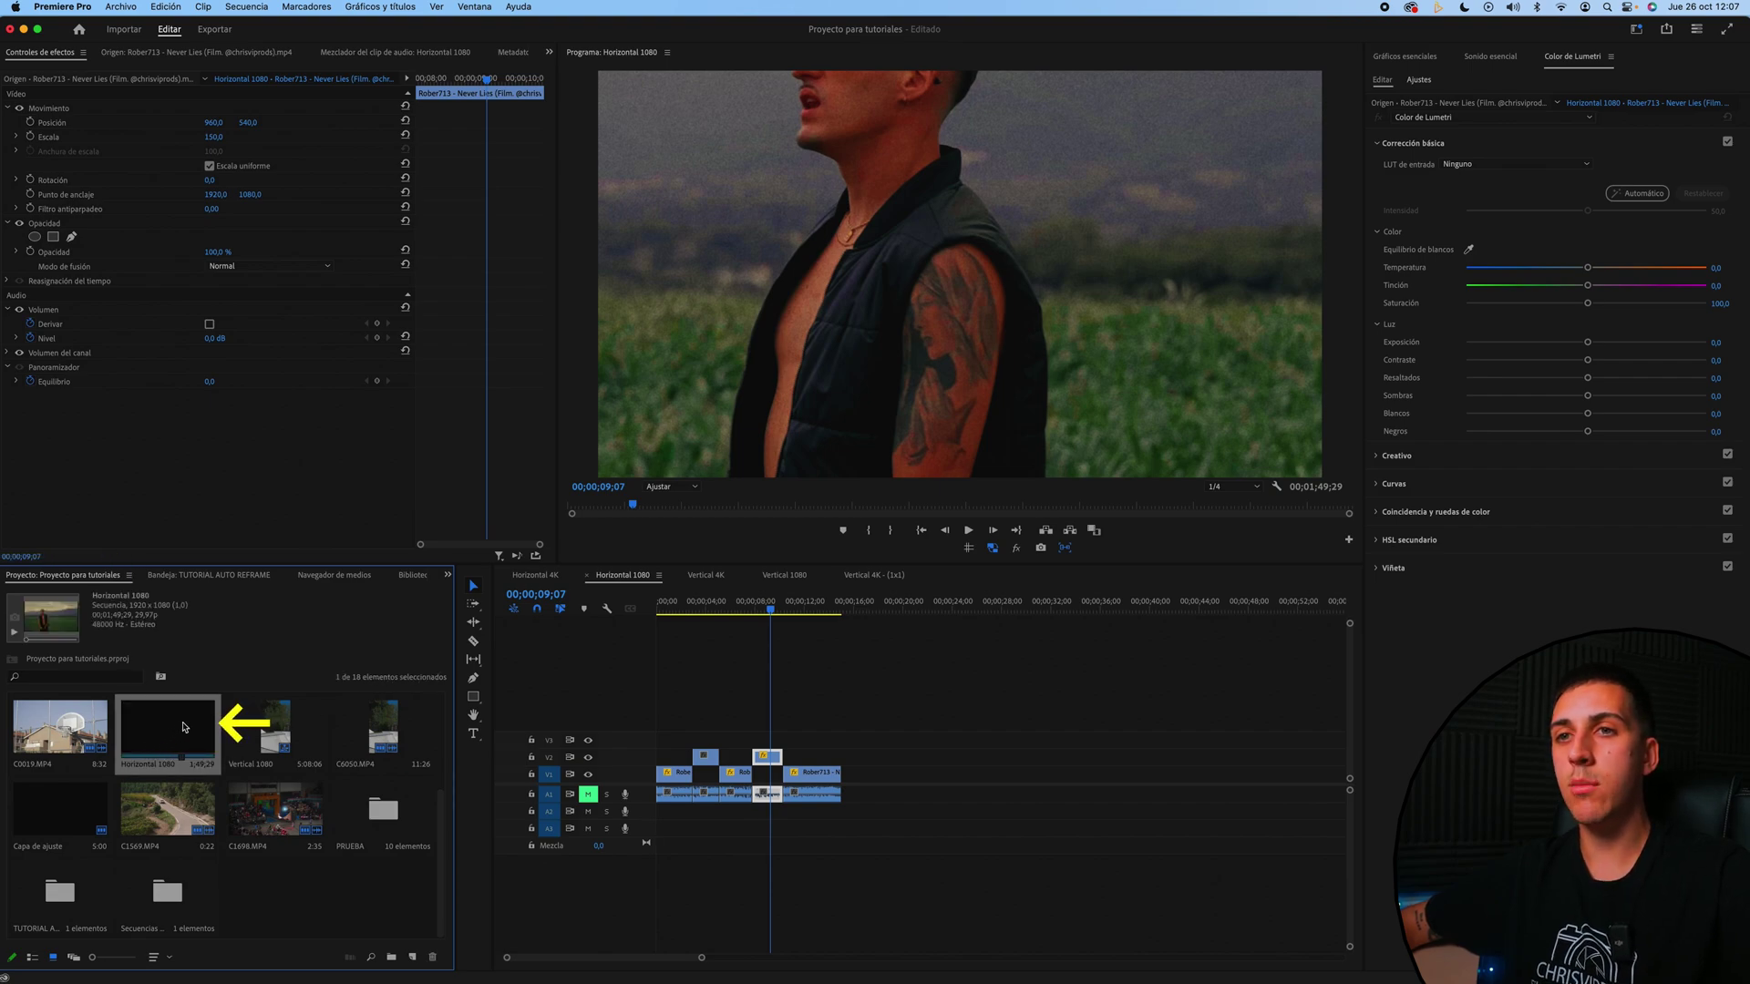
Start an Auto Reframe Sequence of Horizontal 1080, keeping the name Horizontal 1080 - (9x16).
right_click(176, 726)
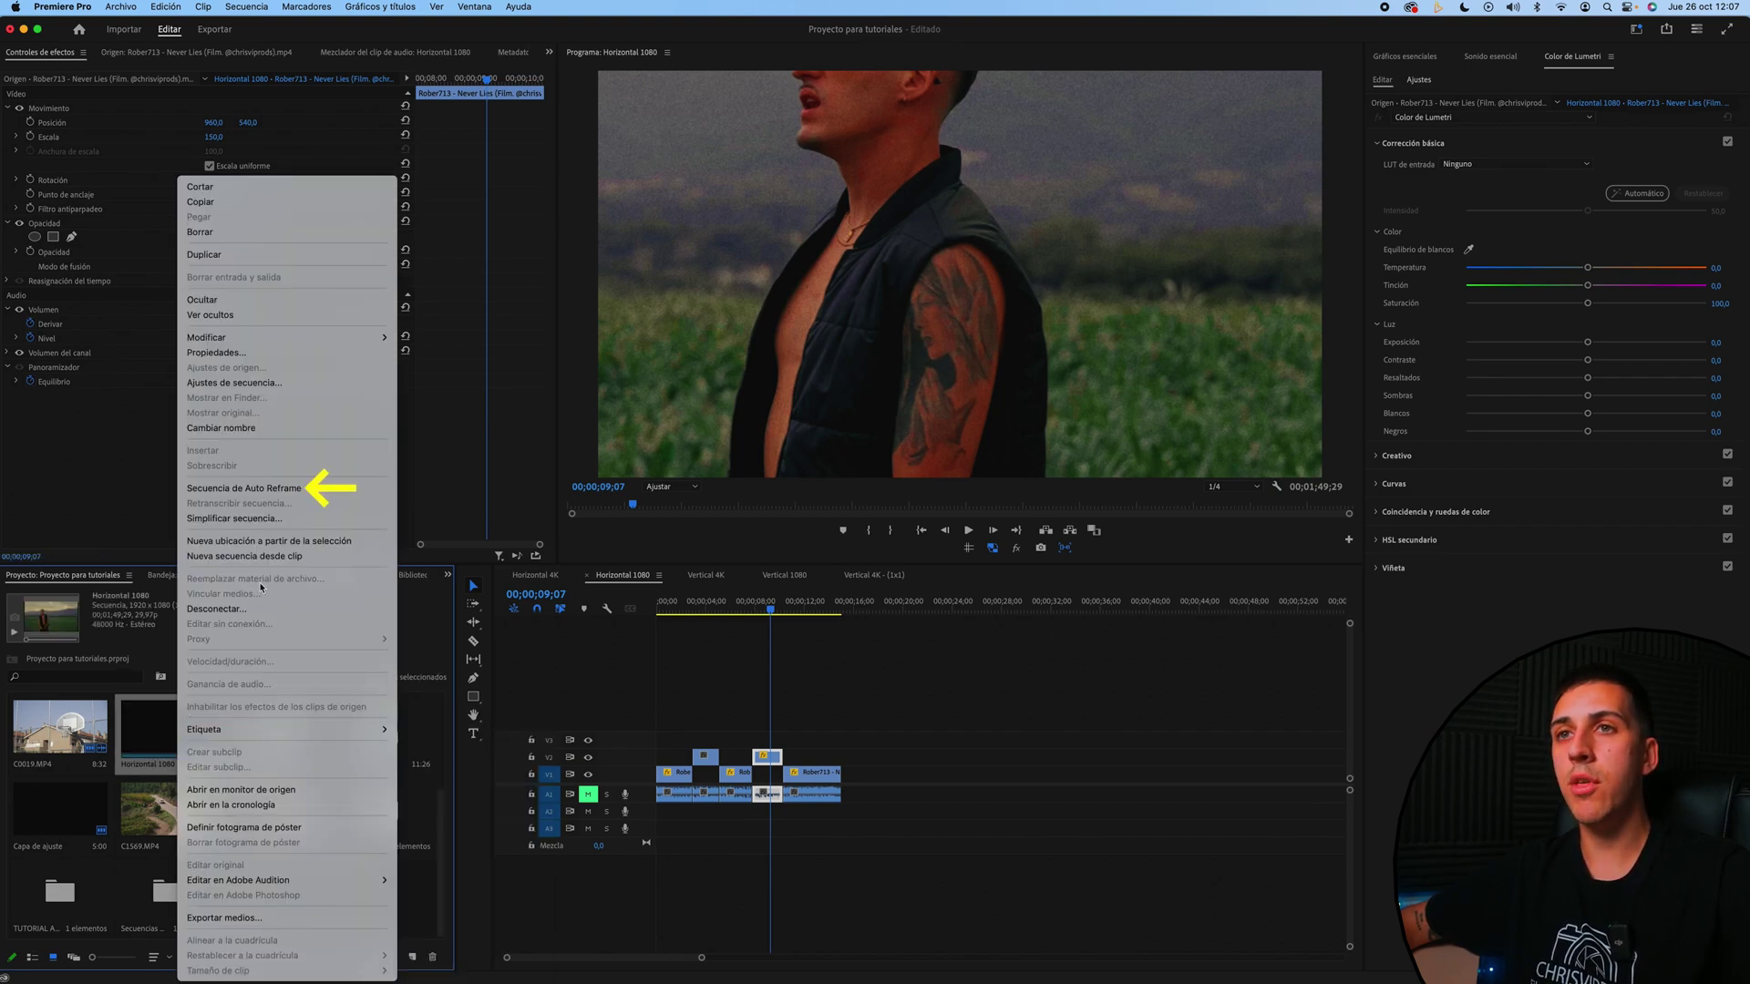
click(255, 489)
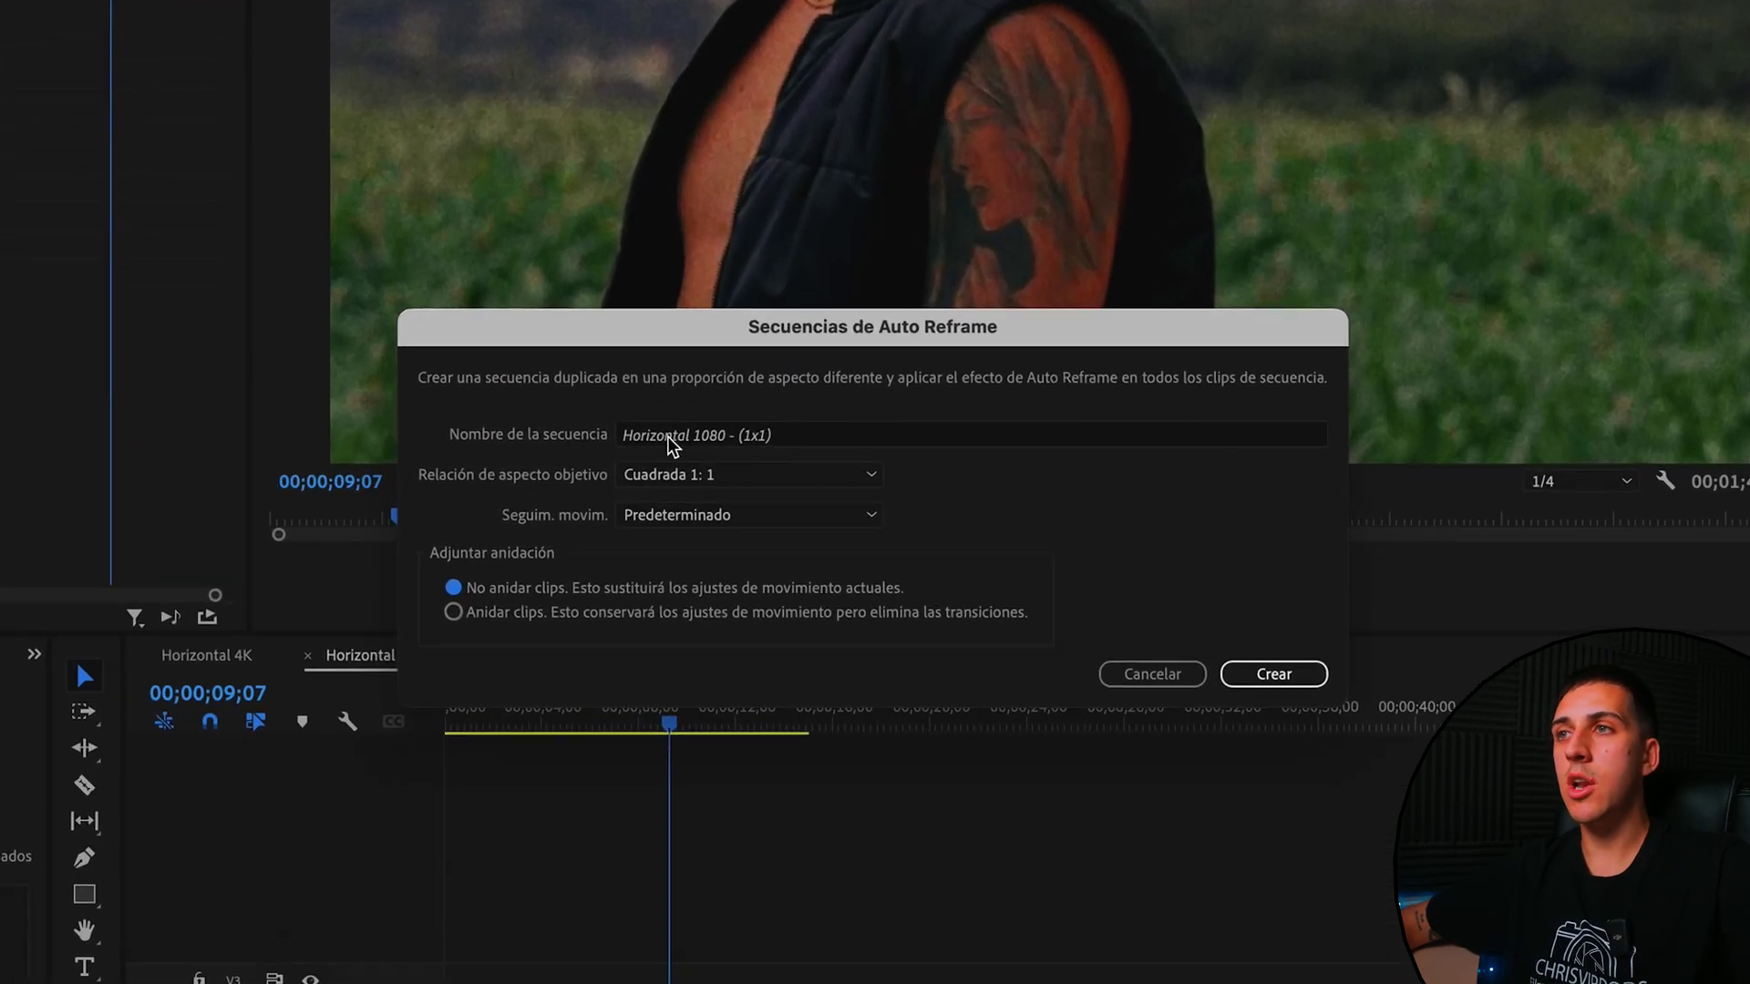
click(824, 444)
click(938, 449)
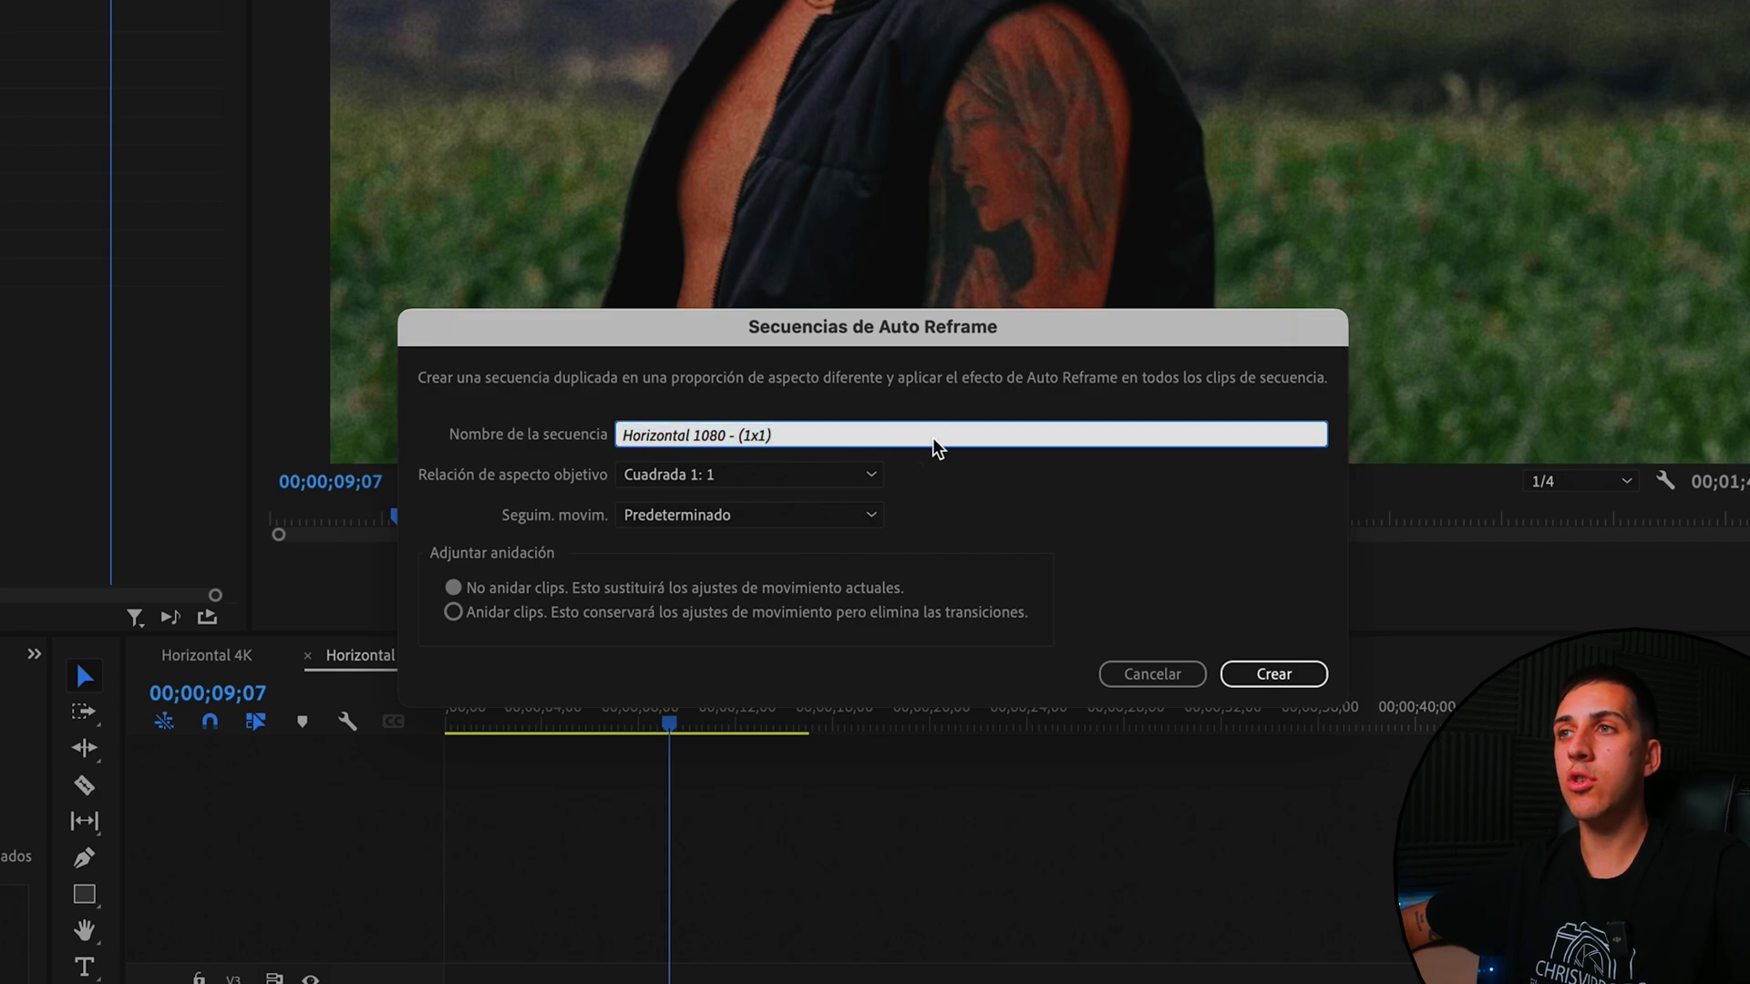
click(490, 481)
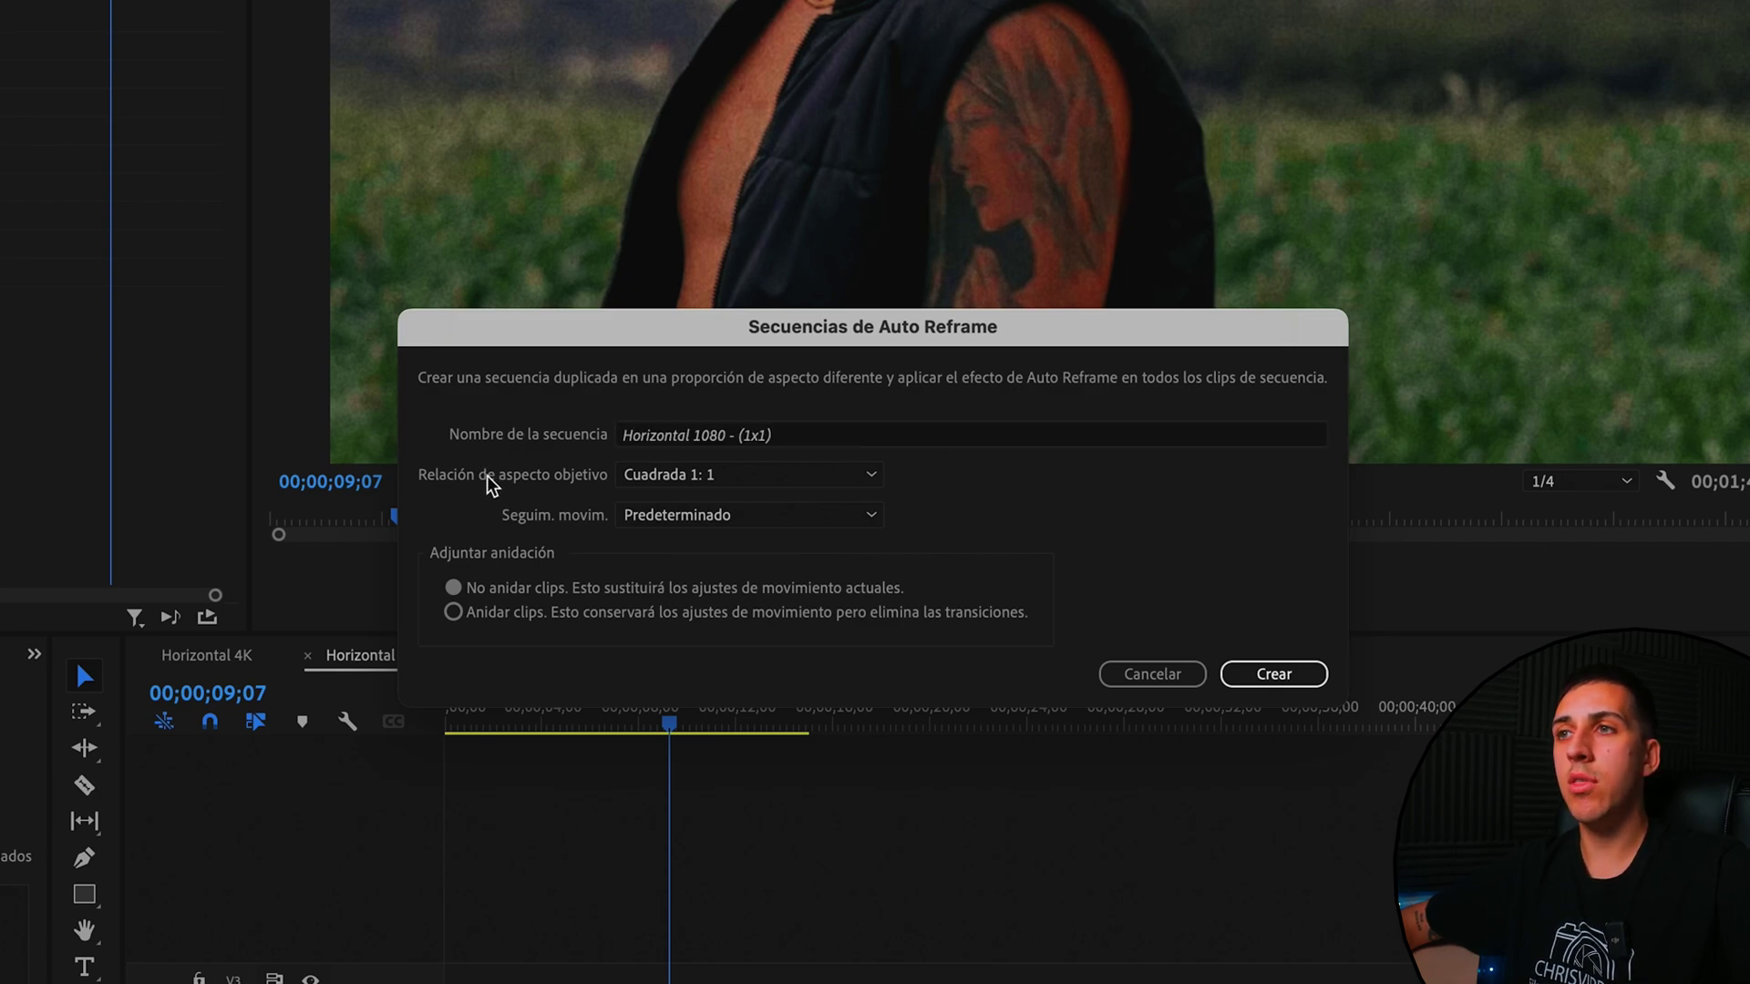
Choose Vertical 9:16, default motion tracking and nested clips, then create the sequence.
click(708, 474)
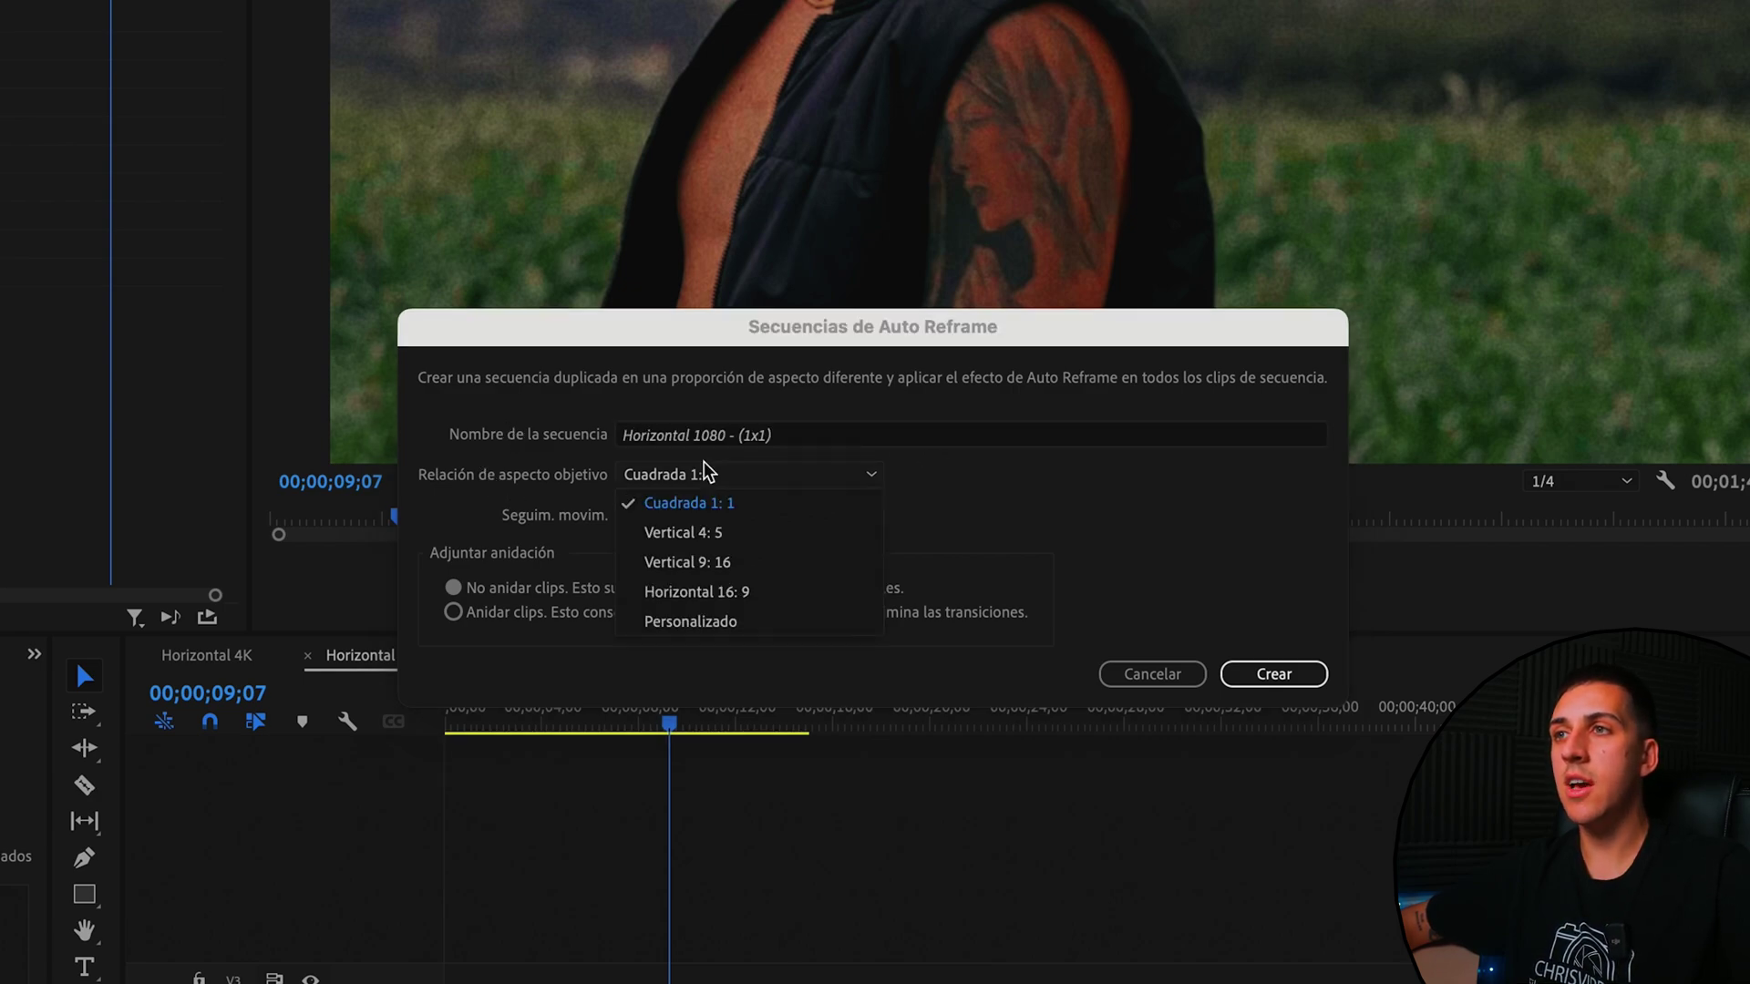
click(704, 564)
click(649, 520)
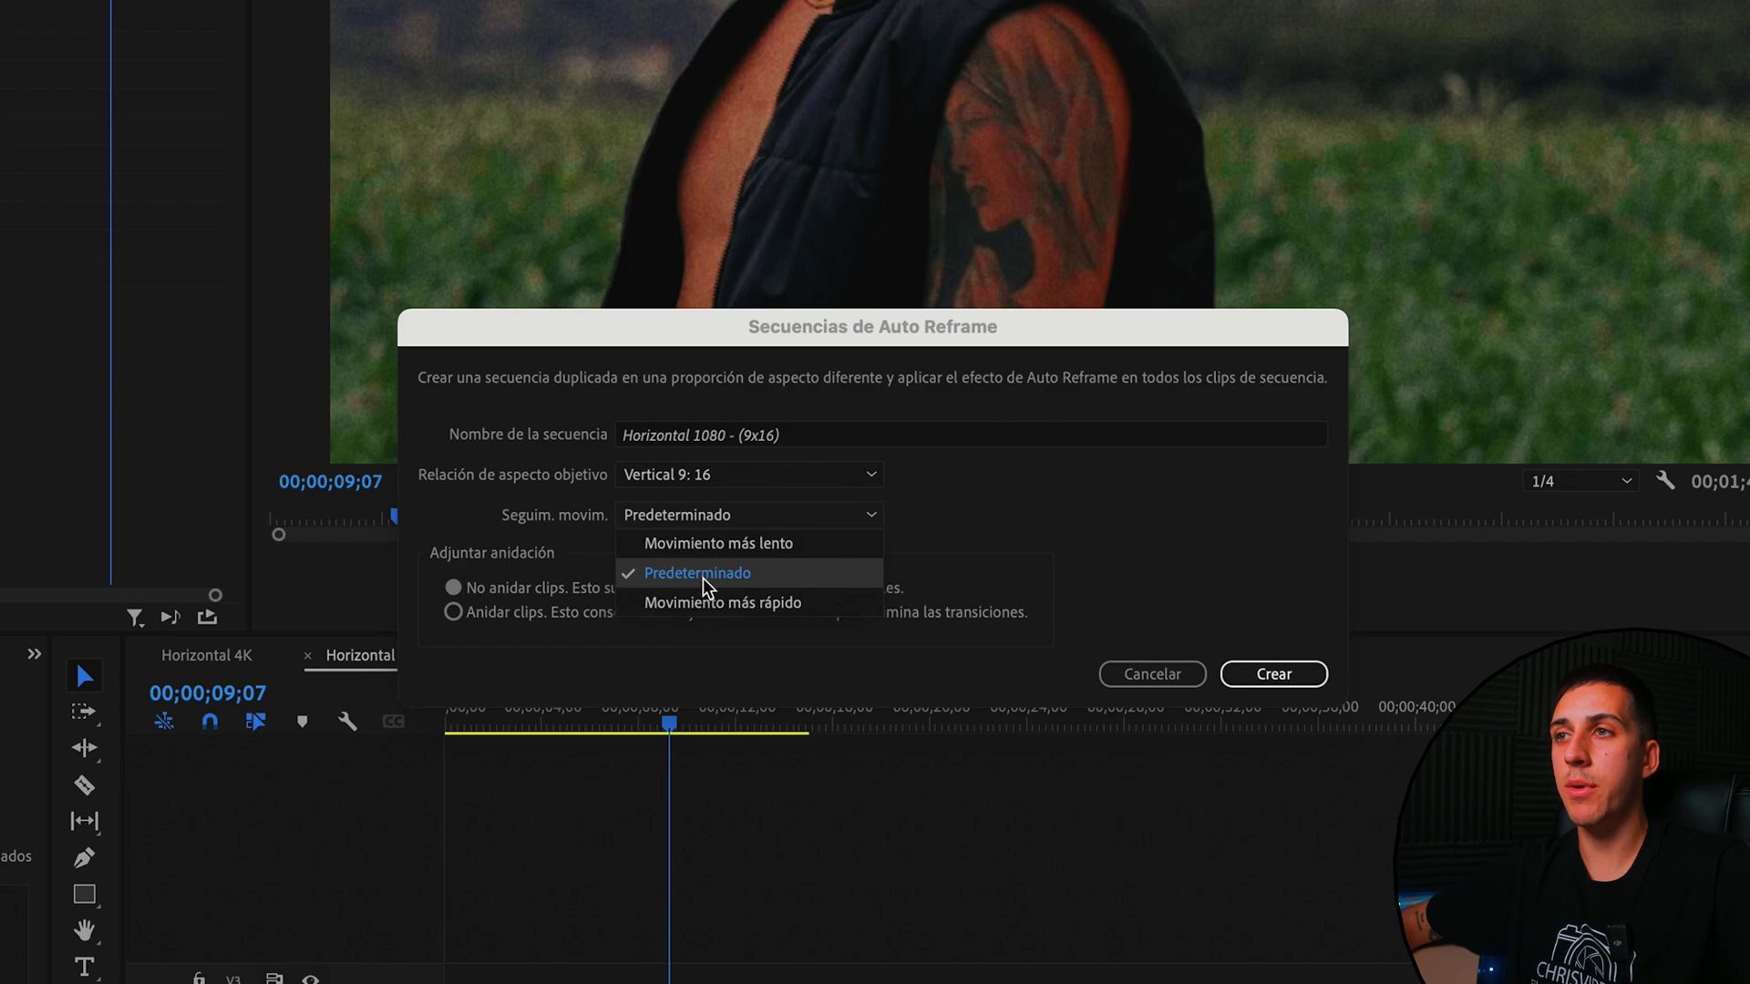
click(706, 574)
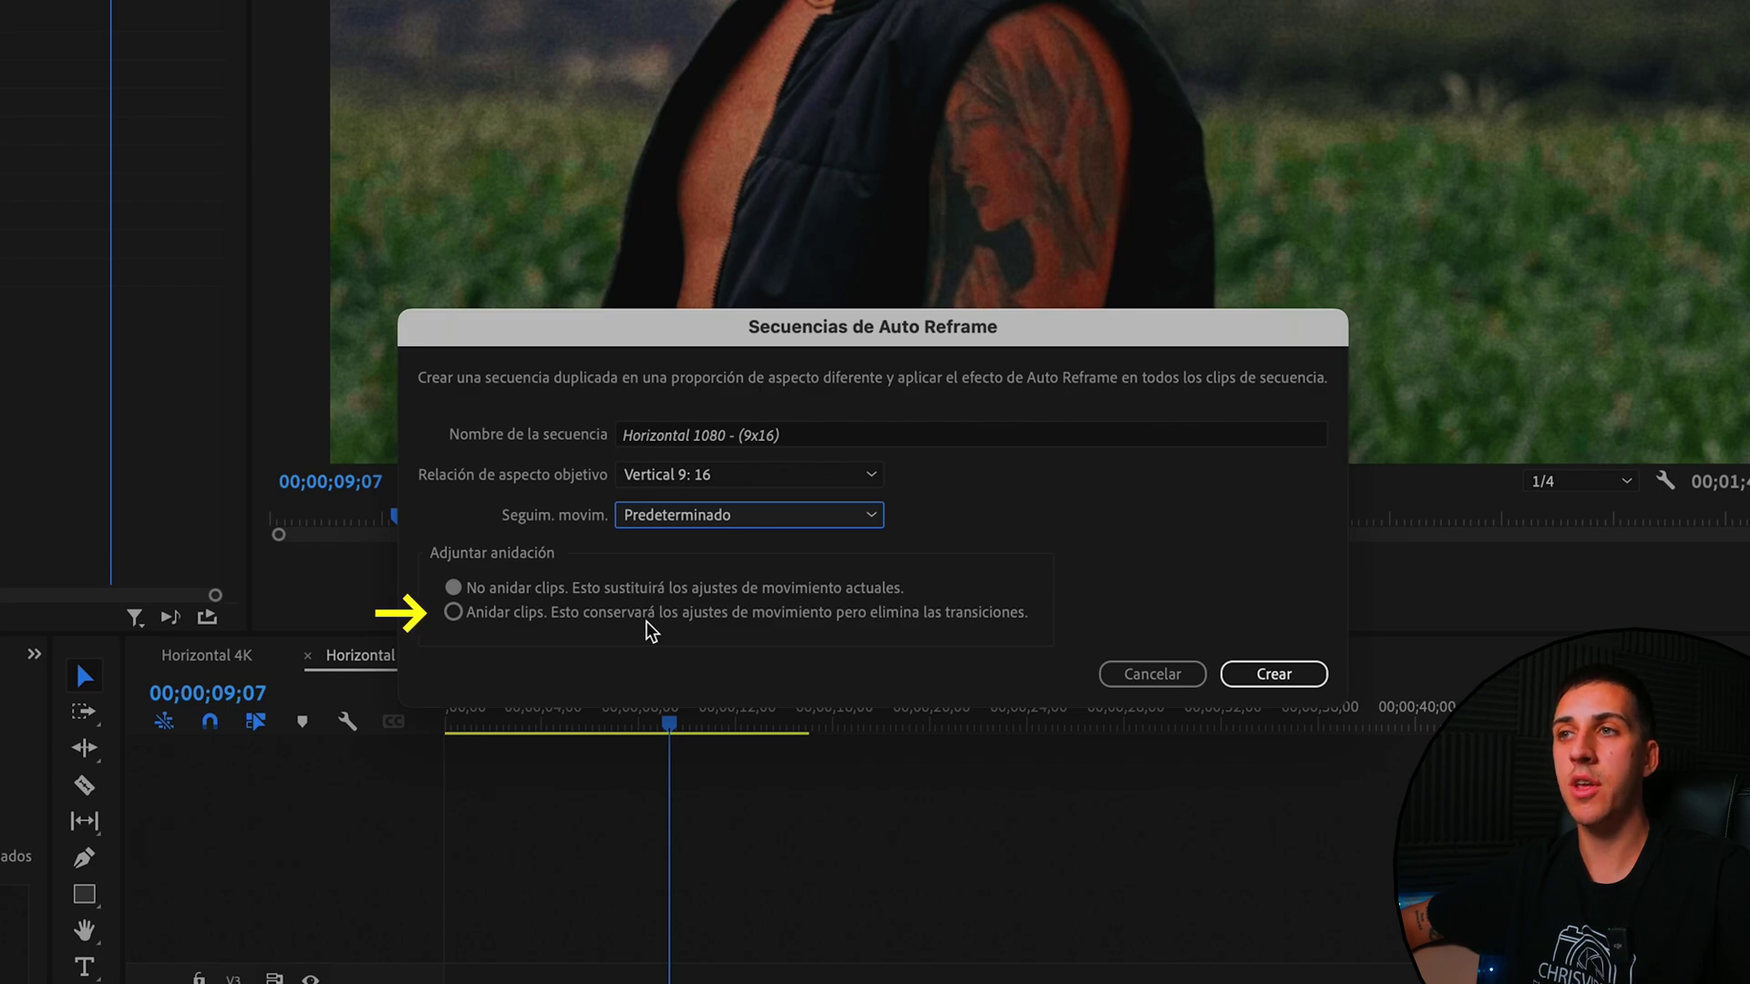
click(649, 629)
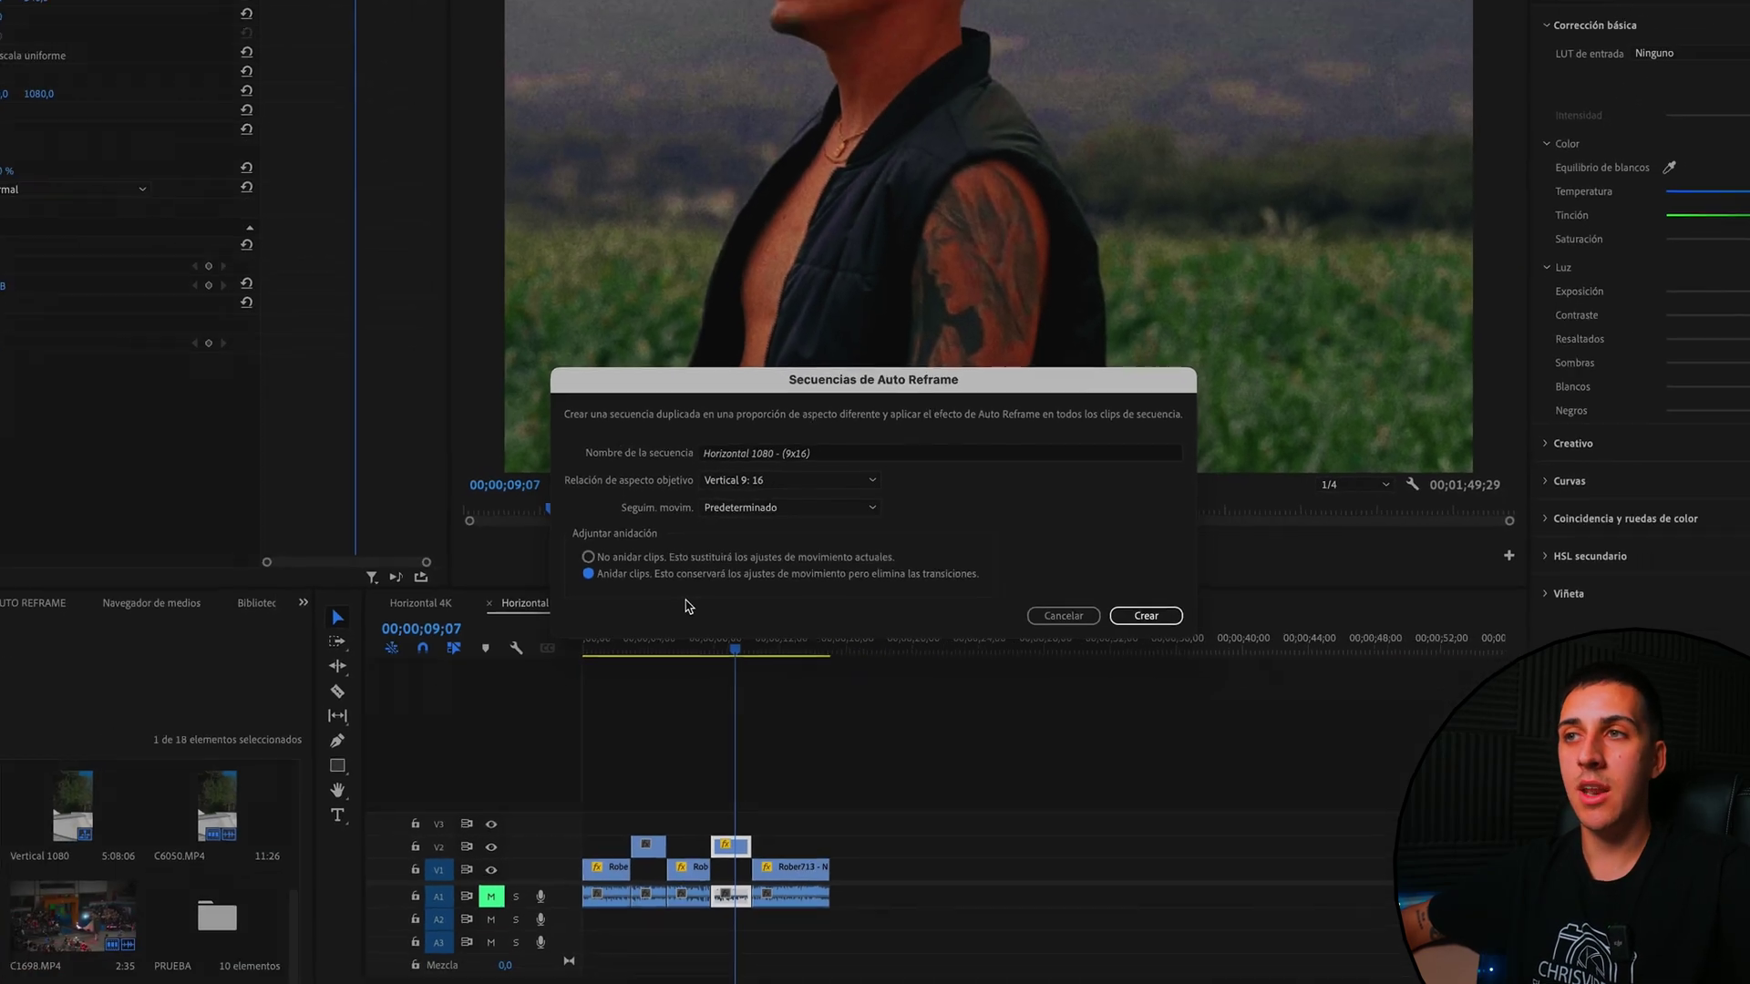
click(1065, 586)
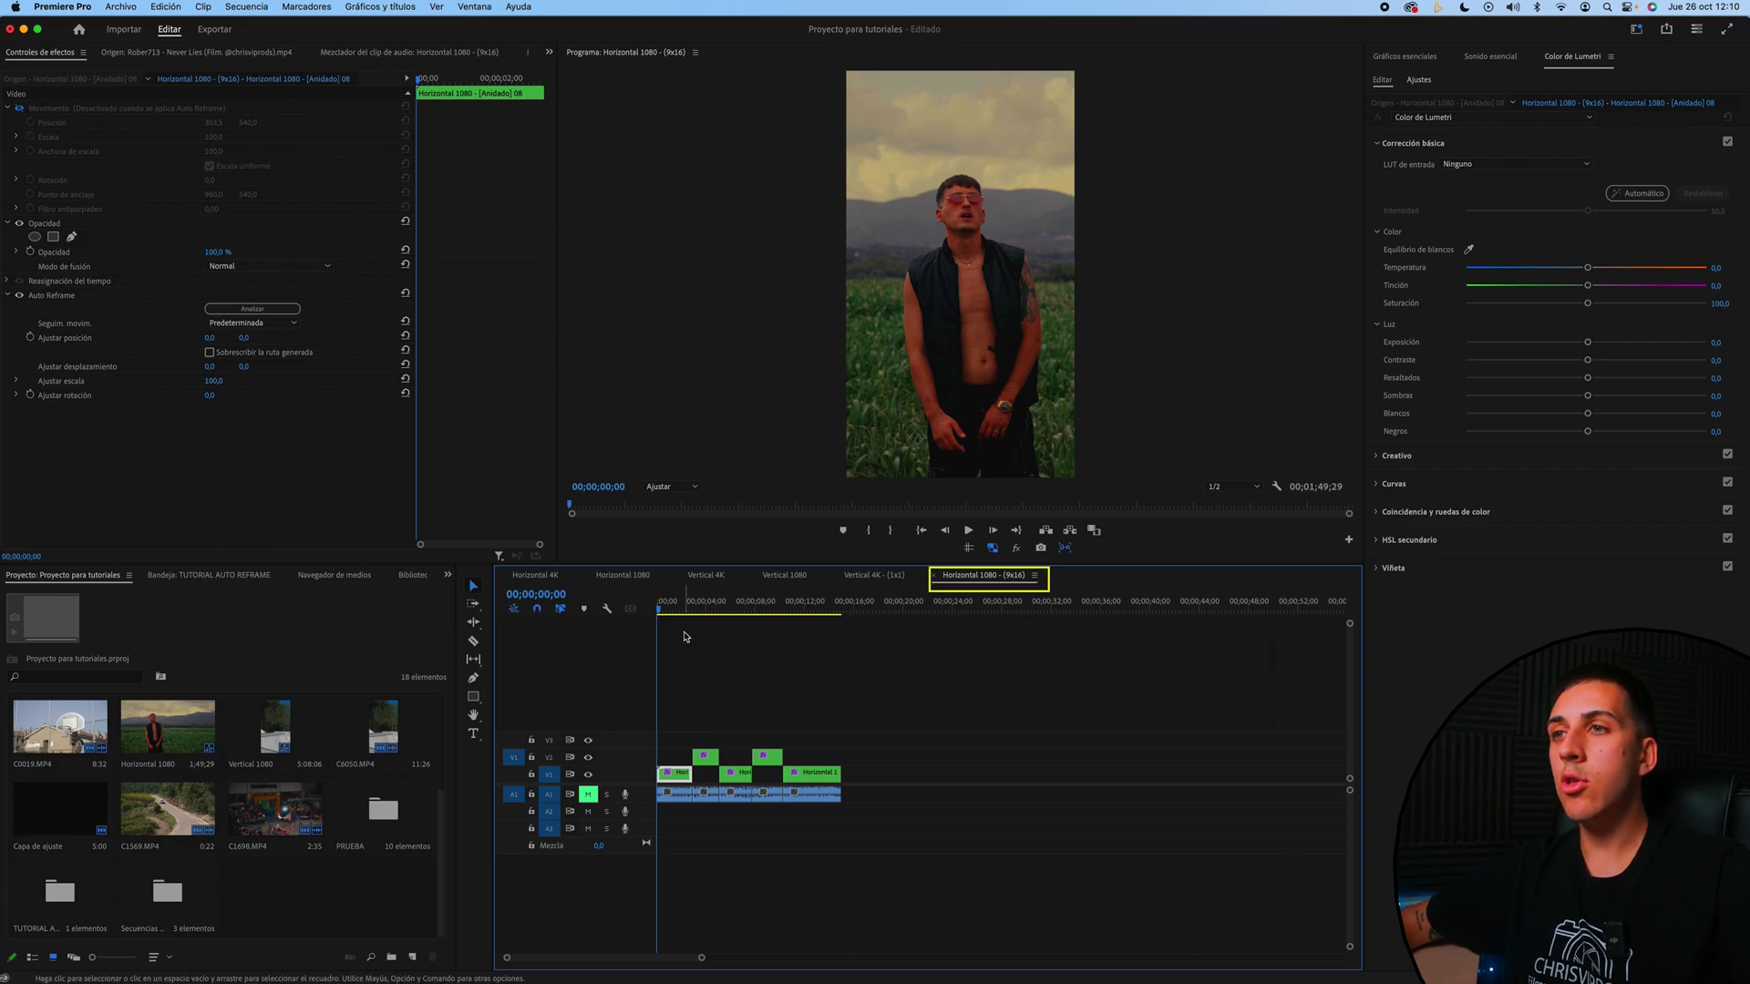
drag(669, 609, 770, 614)
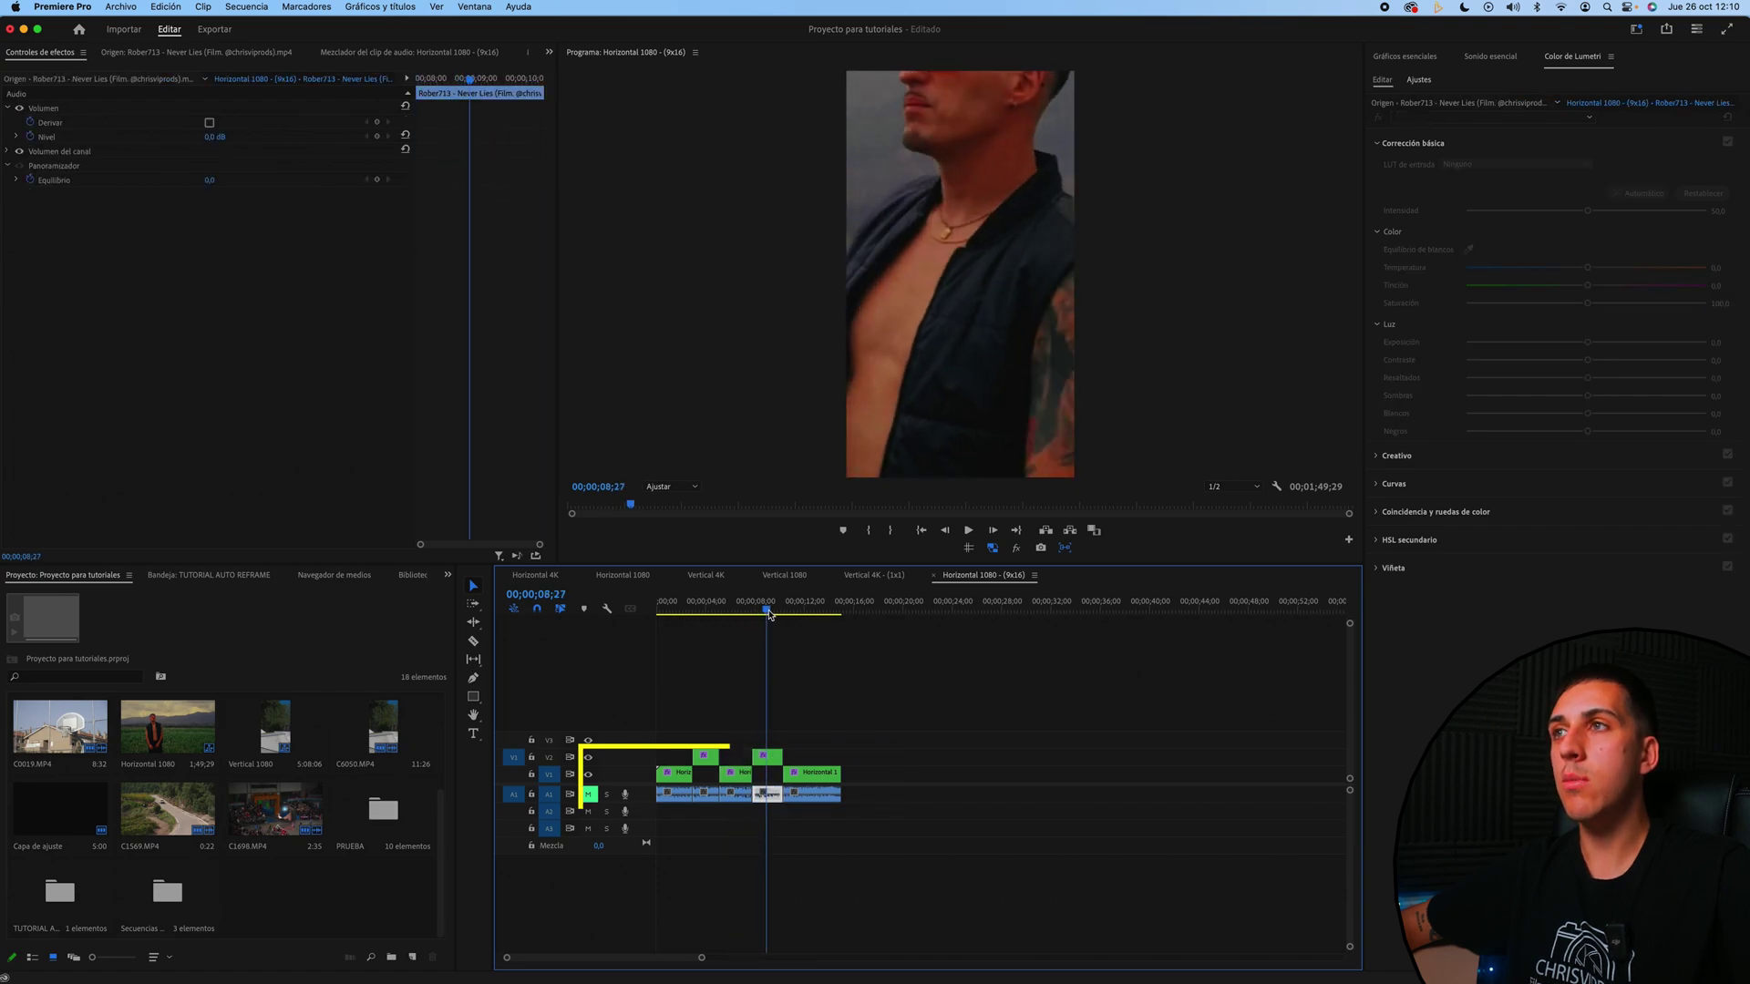
drag(771, 613, 815, 621)
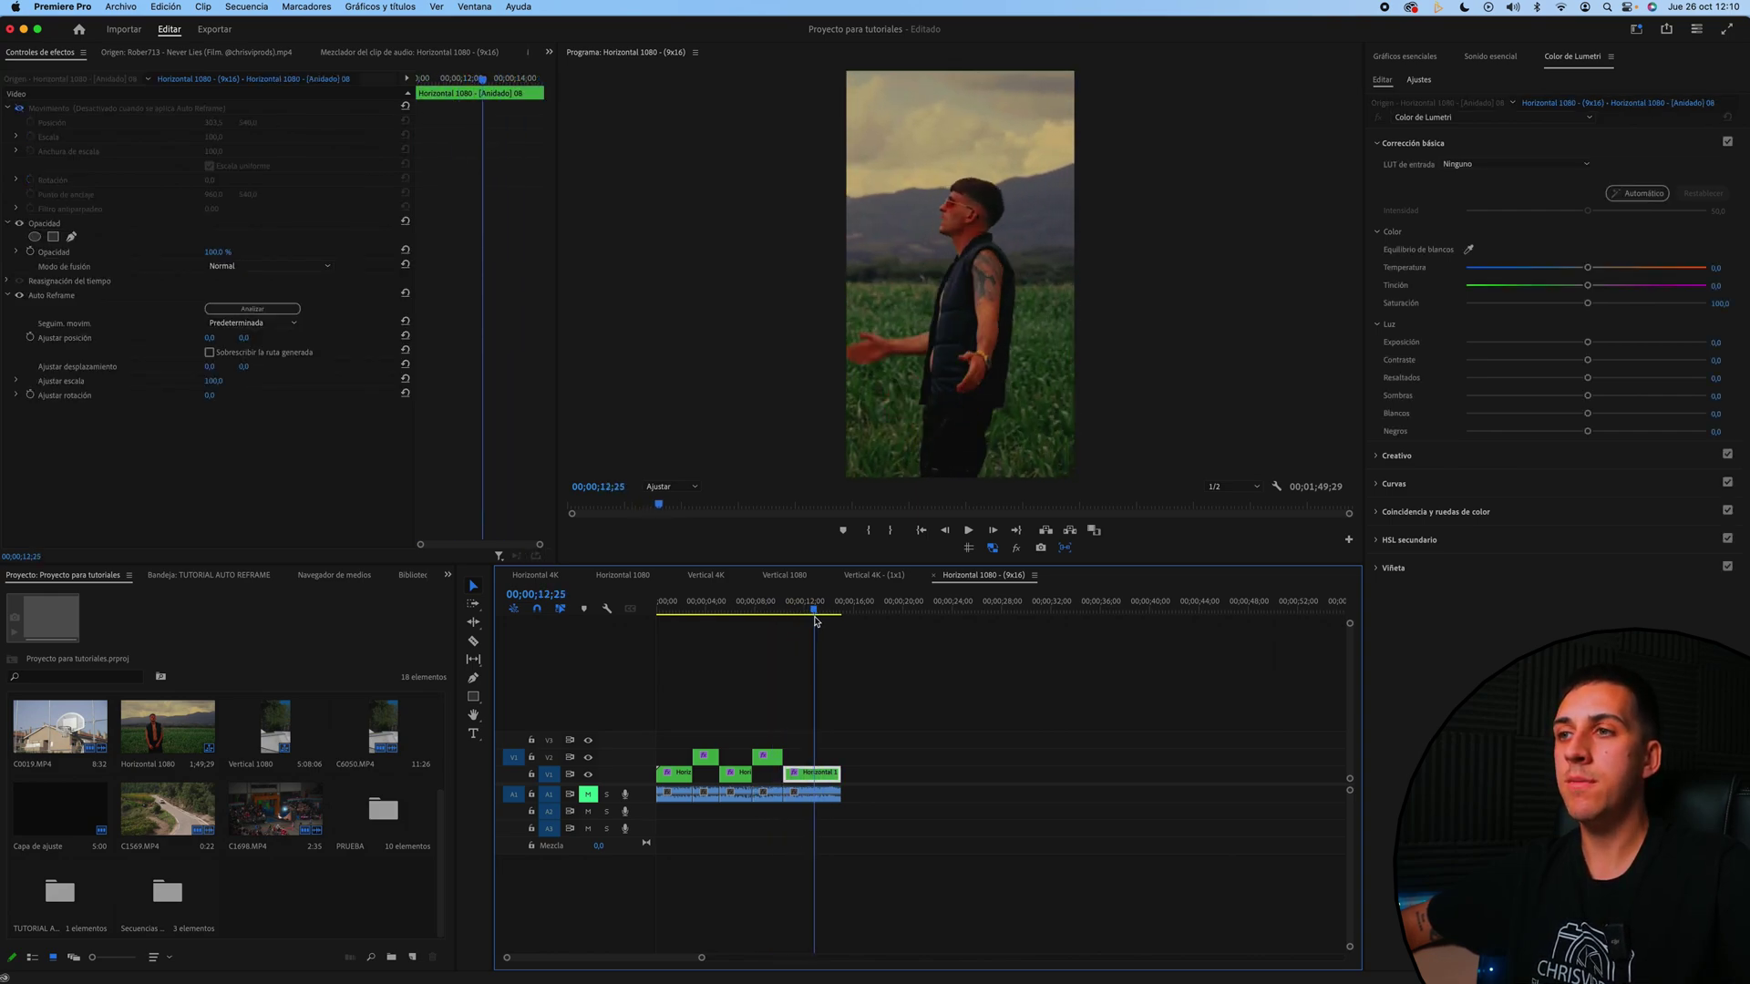